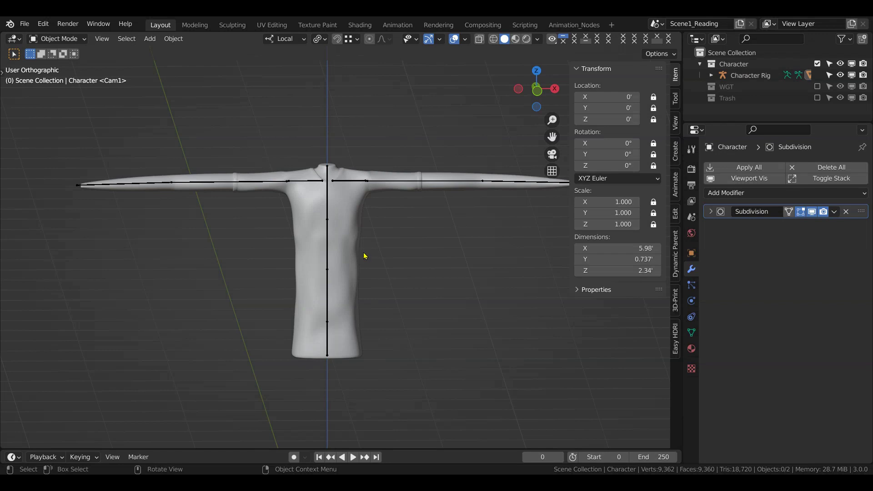
Parent the shirt mesh to Character Rig with automatic weights.
middle_click_drag(426, 242, 387, 269)
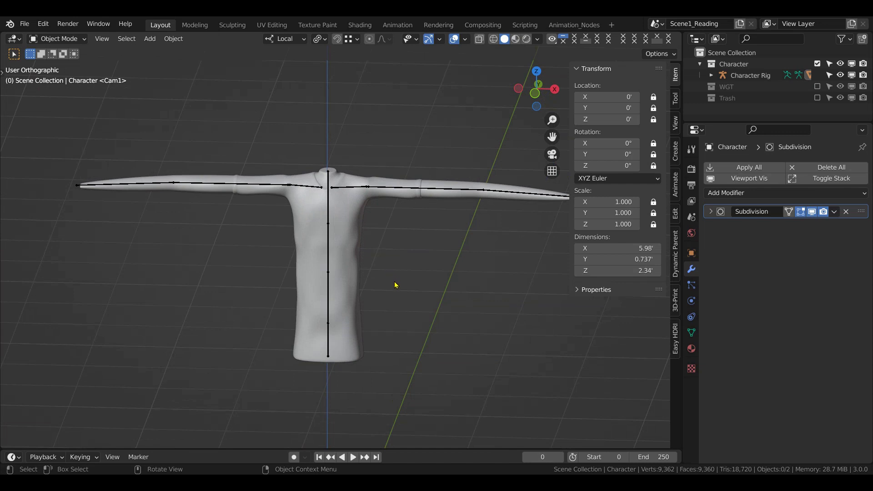
key("KP_3")
key("KP_1")
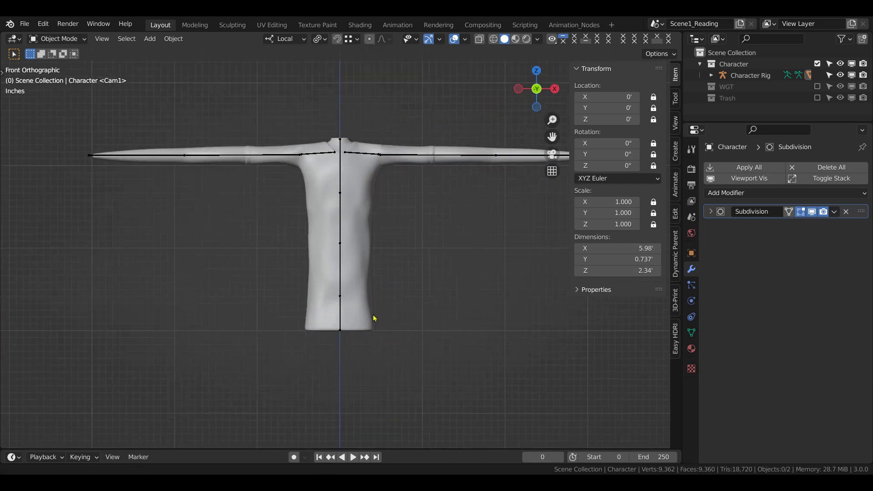
middle_click_drag(374, 317, 364, 341)
middle_click_drag(364, 277, 345, 297)
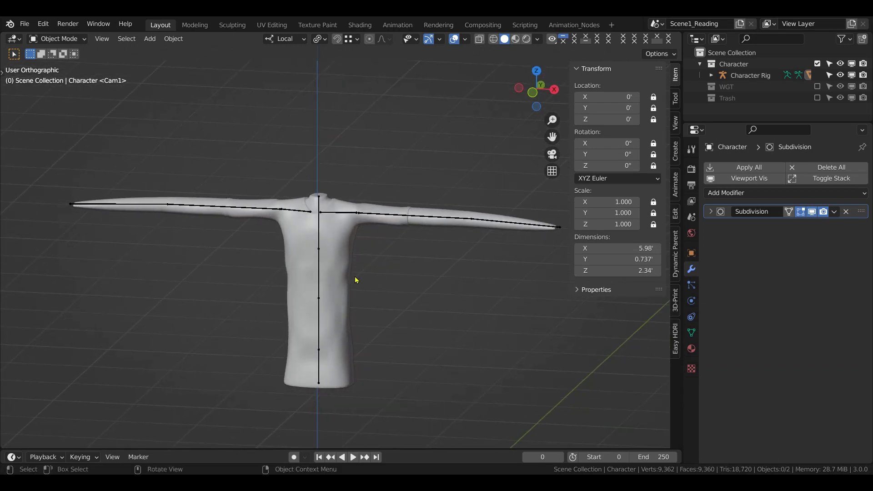
key("KP_1")
middle_click_drag(489, 197, 335, 292, "shift")
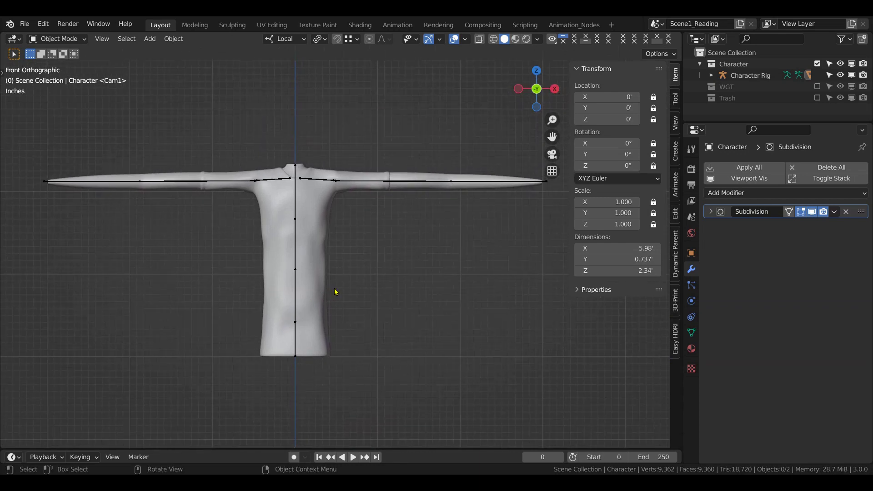
left_click(310, 283)
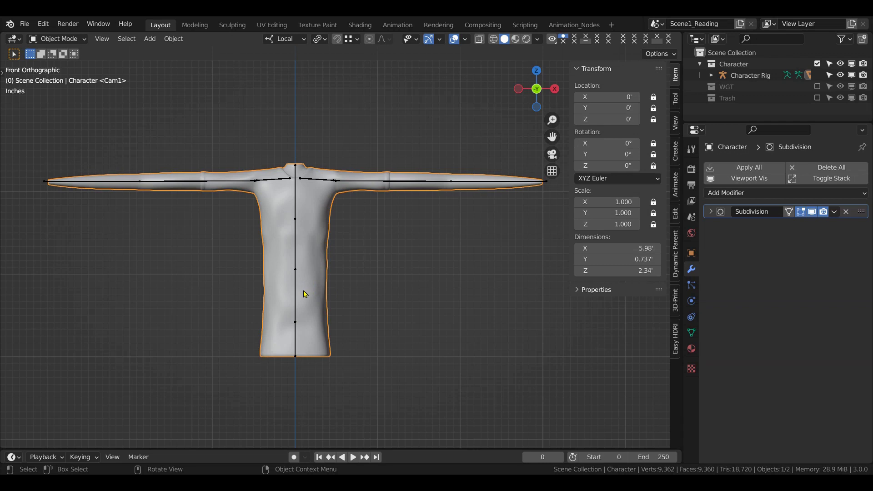
key("shift")
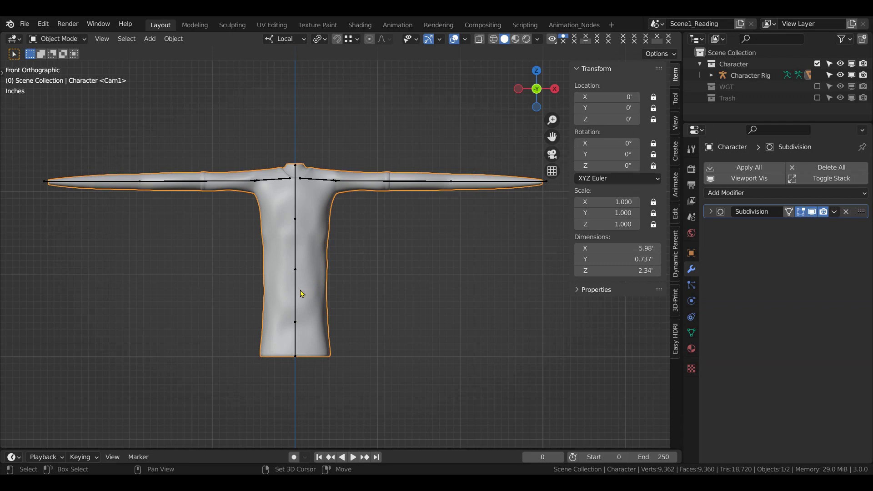
left_click(296, 290, "shift")
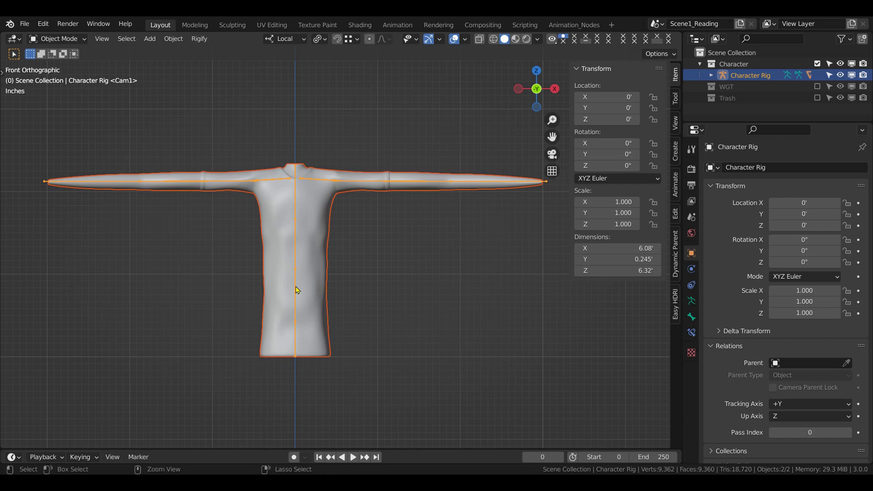
key("ctrl+p")
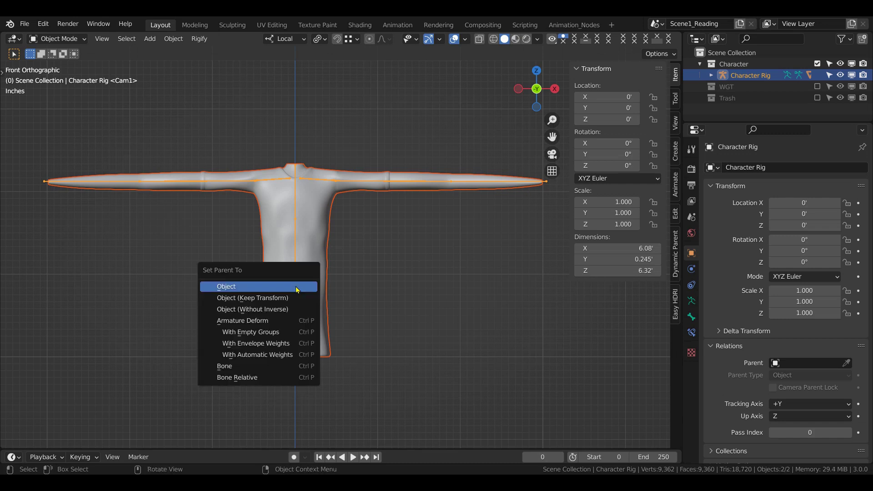
left_click(258, 355)
Move the shirt's Armature modifier above Subdivision in the modifier stack.
left_click(279, 329)
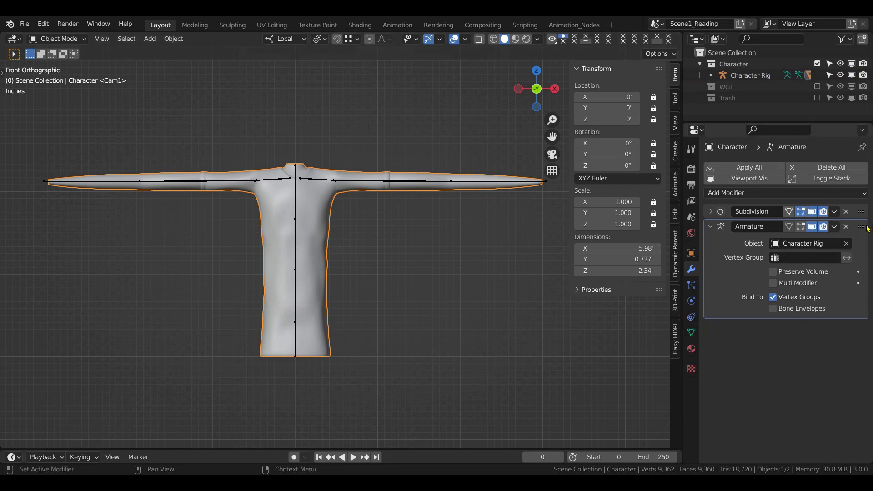
left_click_drag(861, 227, 860, 209)
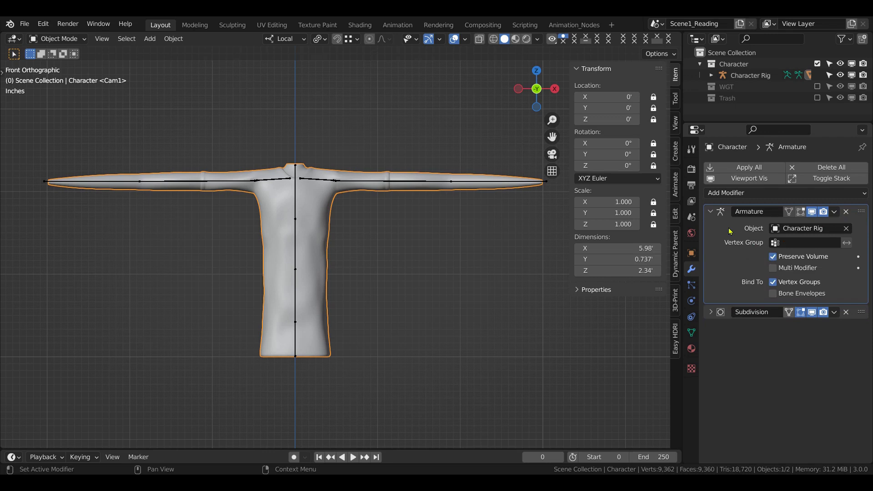
left_click(711, 212)
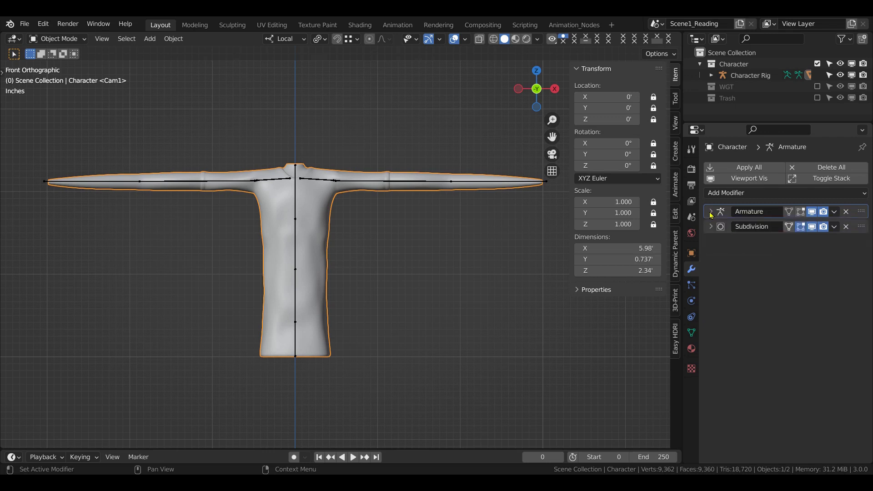
left_click(355, 181)
mouse_move(355, 181)
middle_mouse_down("shift")
mouse_move(351, 234)
mouse_move(351, 197)
middle_mouse_up("shift")
scroll(355, 238, "up", 1)
scroll(355, 234, "up", 1)
Put the shirt mesh into Edit Mode.
key("ctrl+Tab")
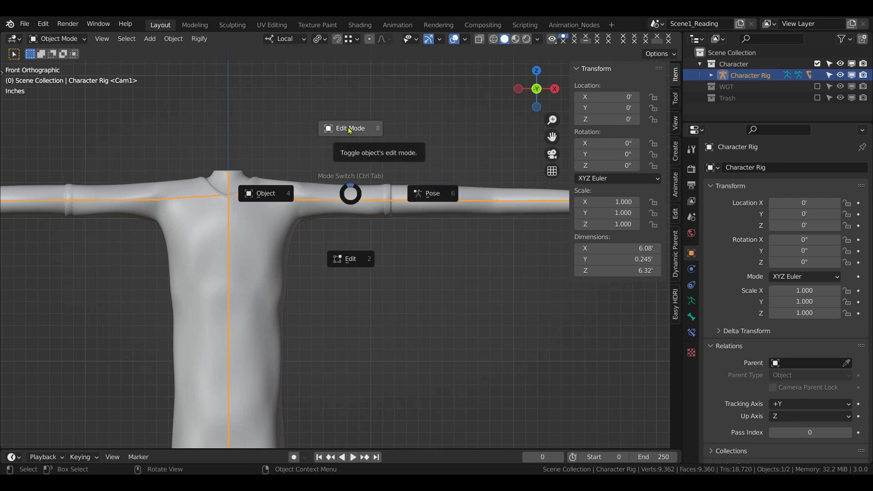
left_click(350, 194)
left_click(349, 195)
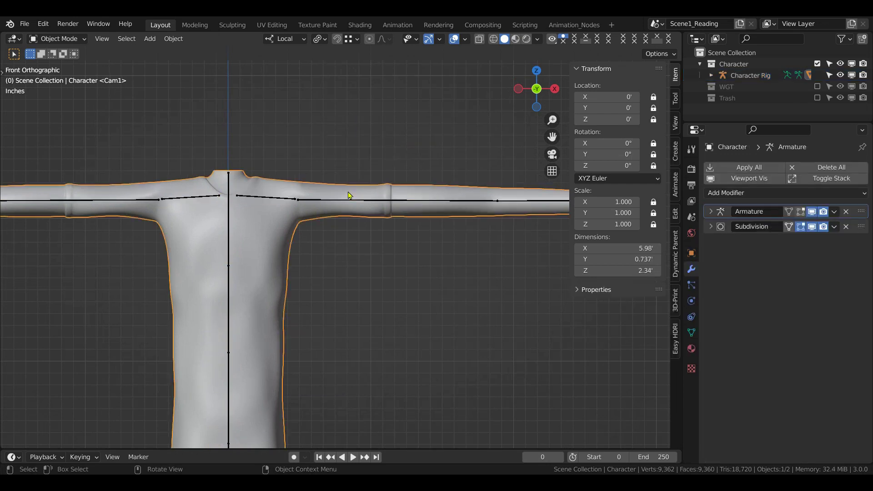
key("Tab")
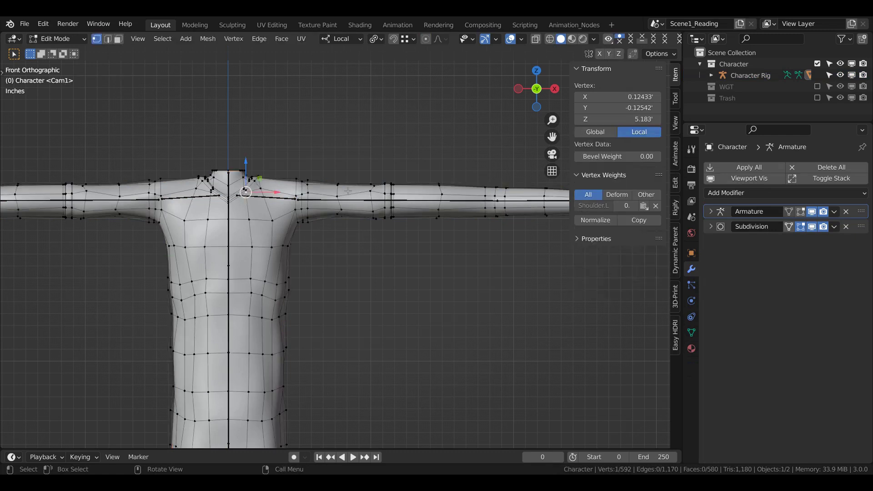
scroll(357, 171, "down", 4)
scroll(356, 183, "up", 2)
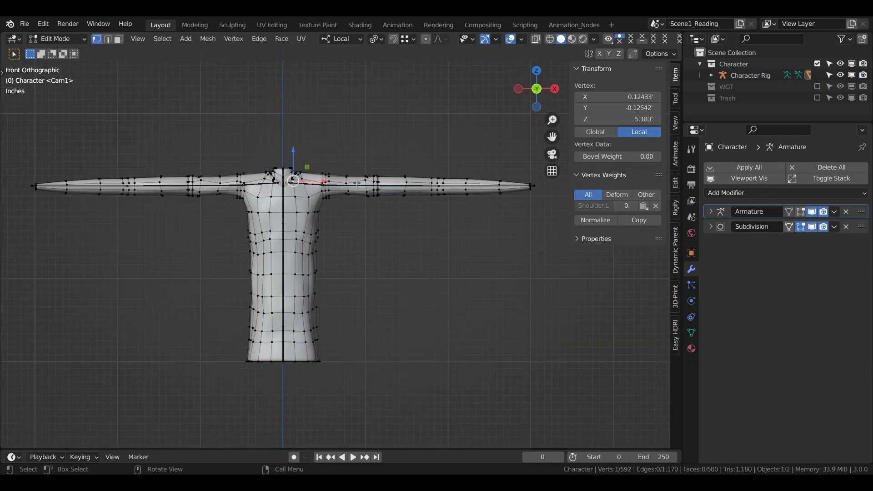
Turn on the Vertex Group Weights overlay so the weight colours show.
left_click(522, 40)
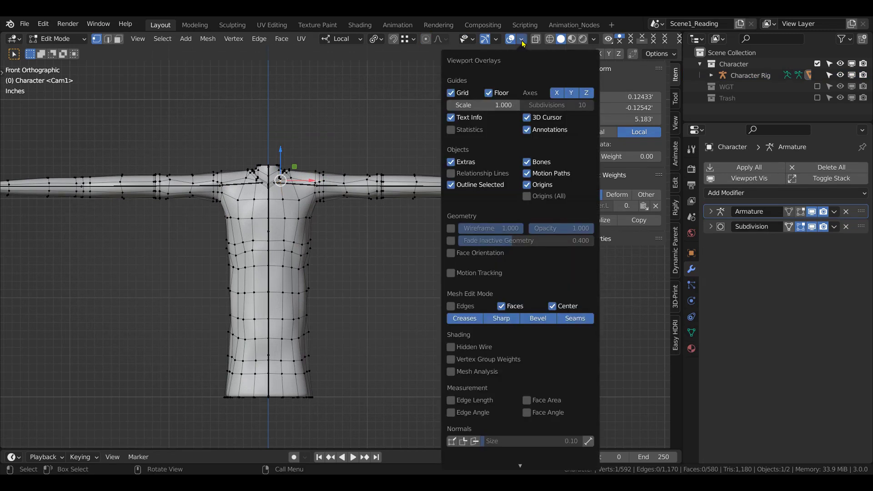
left_click(451, 360)
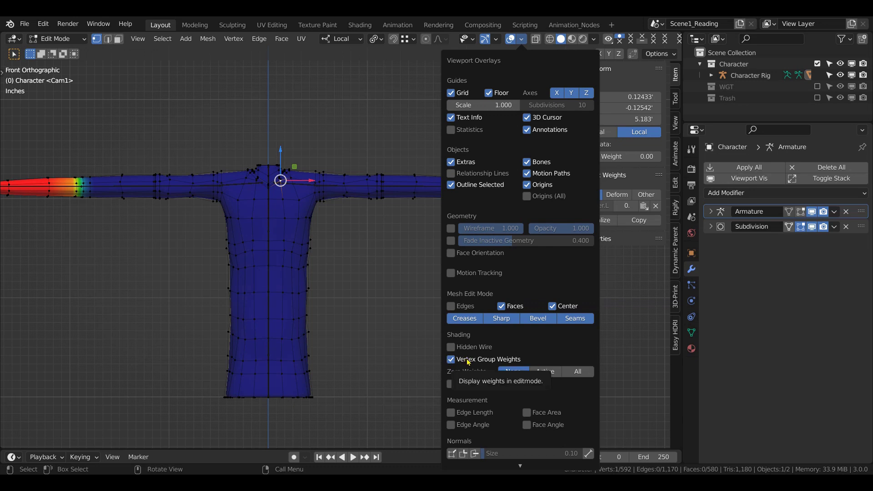
right_click(467, 360)
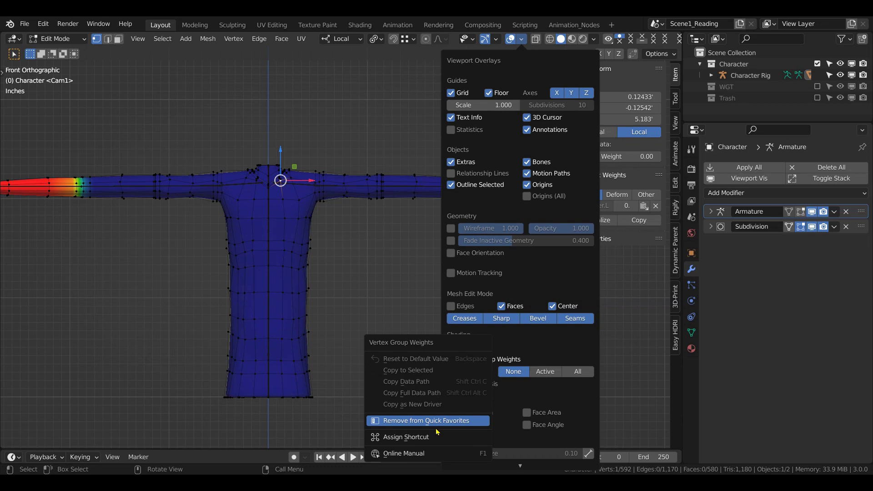
key("q")
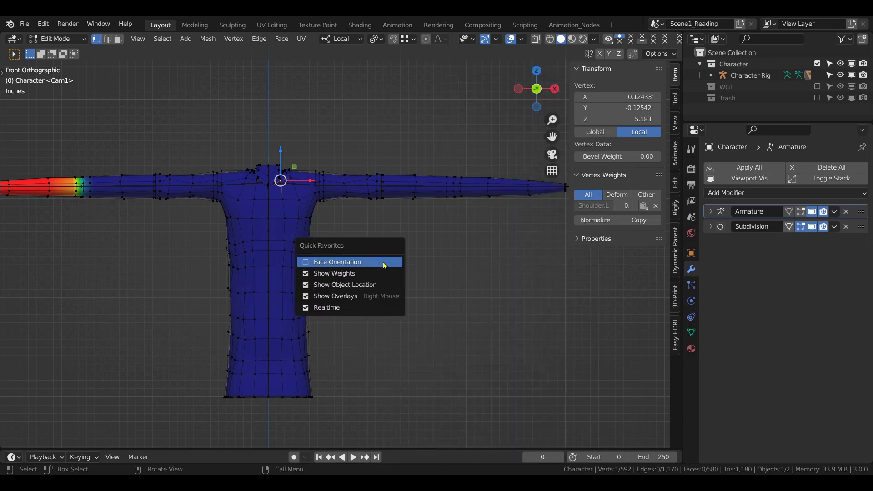
left_click(357, 274)
key("q")
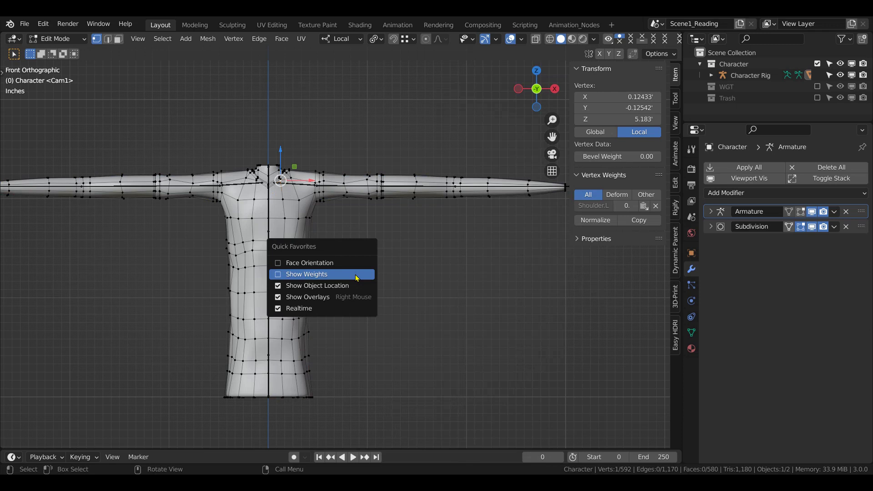
left_click(355, 274)
scroll(355, 274, "down", 2)
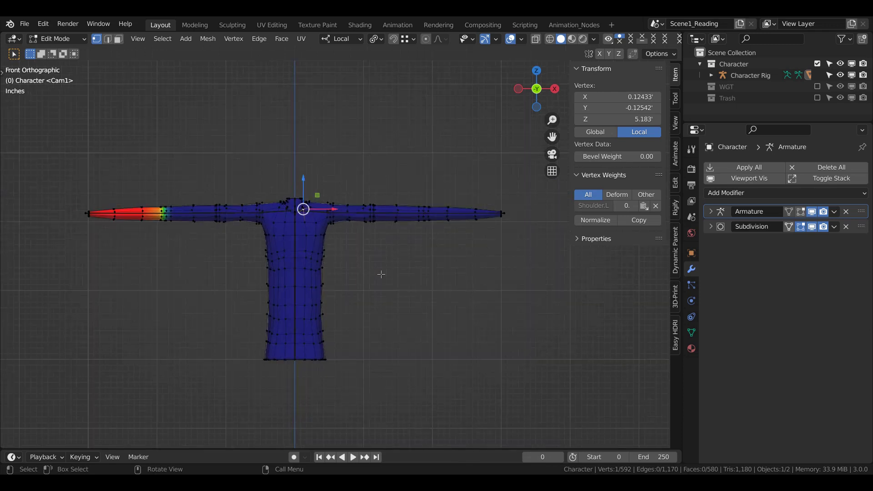
Expand the vertex group list and select the Spine1 group's vertices.
left_click(691, 333)
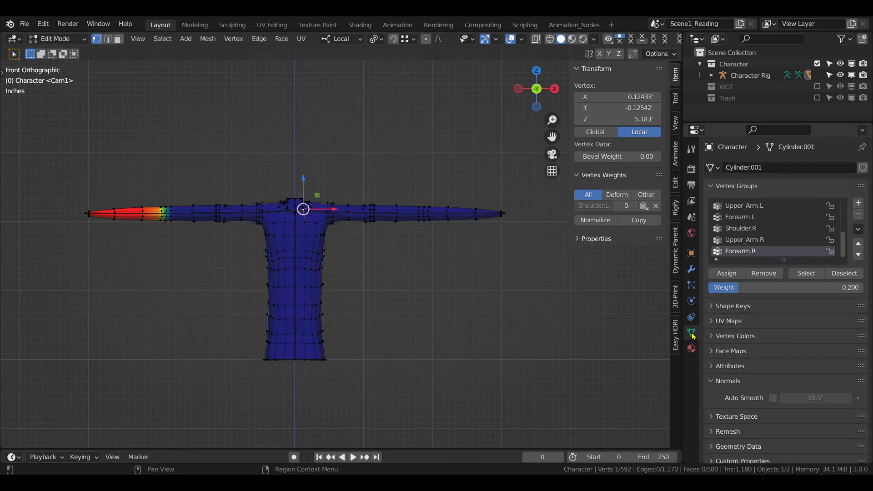
scroll(773, 255, "up", 2)
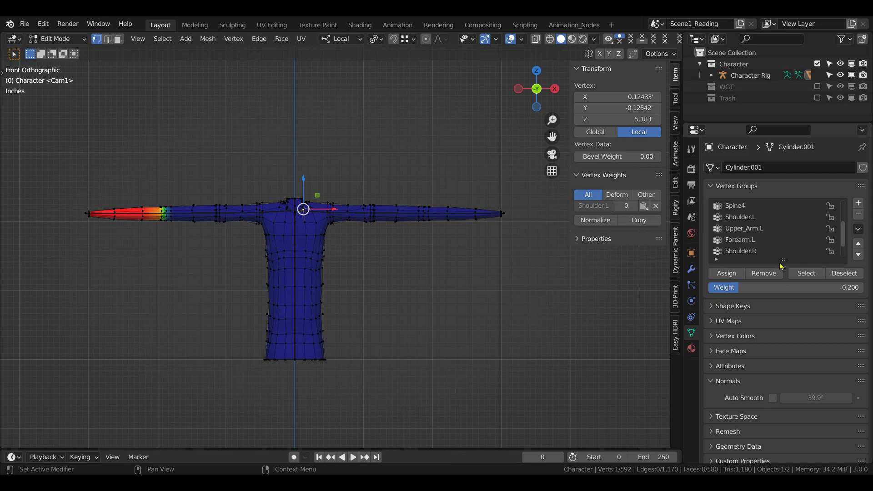
left_click_drag(780, 265, 780, 362)
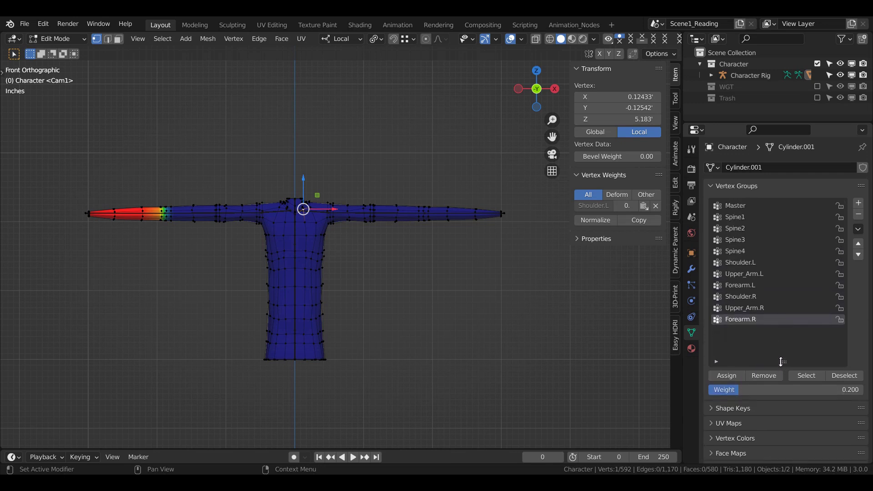
left_click(740, 209)
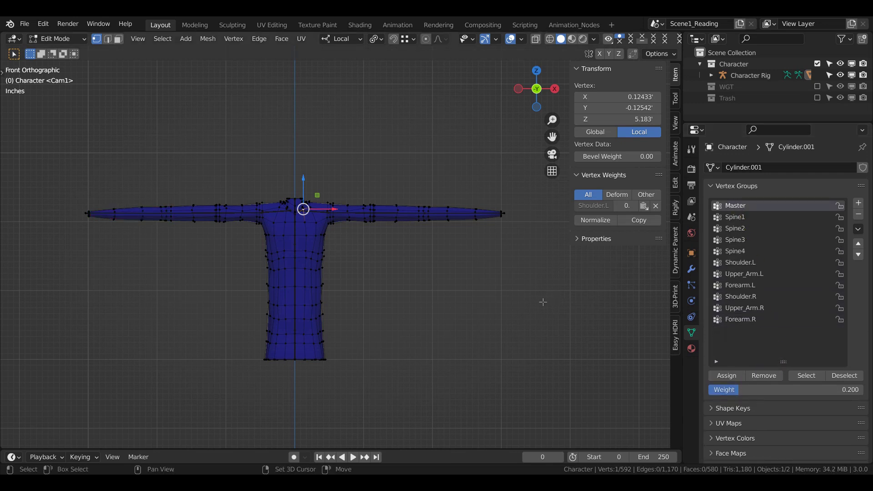
middle_click_drag(541, 301, 506, 273, "shift")
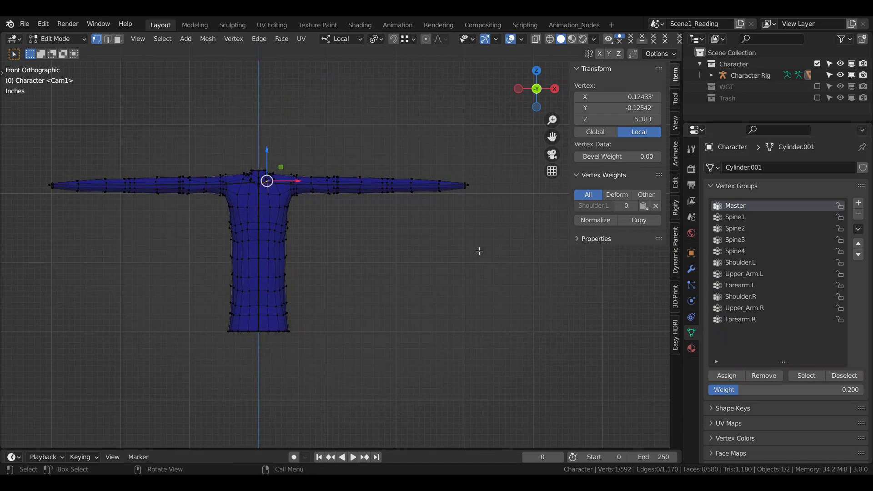
left_click(444, 262)
left_click(741, 217)
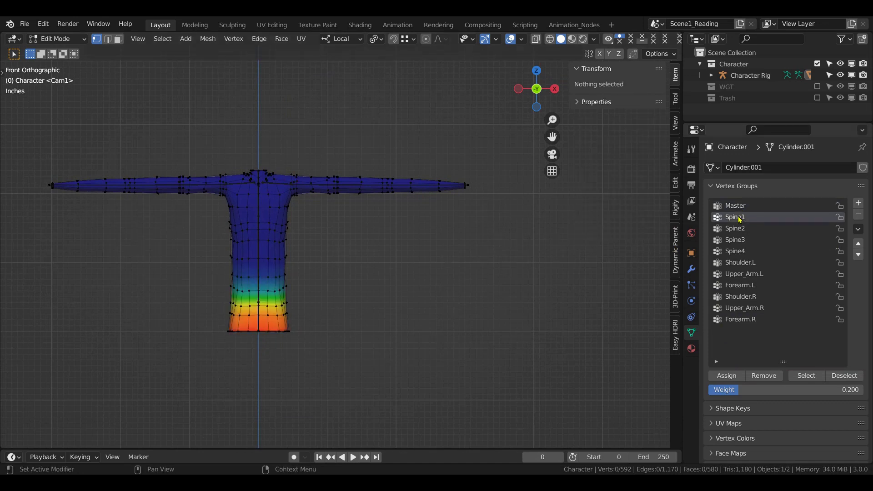
left_click(797, 375)
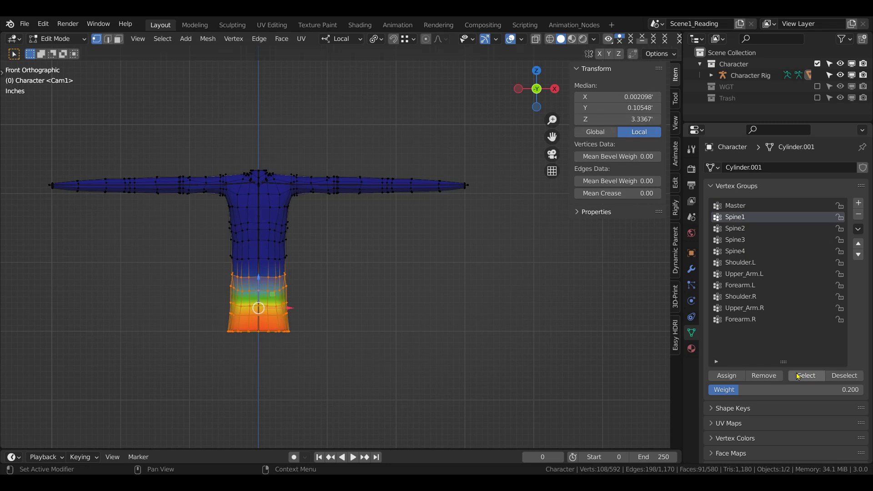
scroll(255, 324, "up", 1)
scroll(255, 324, "up", 1)
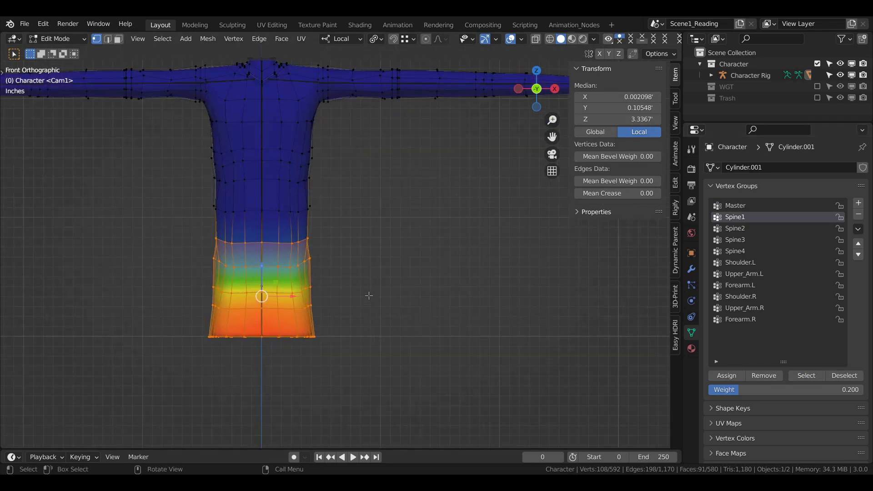
Set Character Rig's bones to display as Octahedral, then re-enter Edit Mode on the shirt.
key("ctrl+Tab")
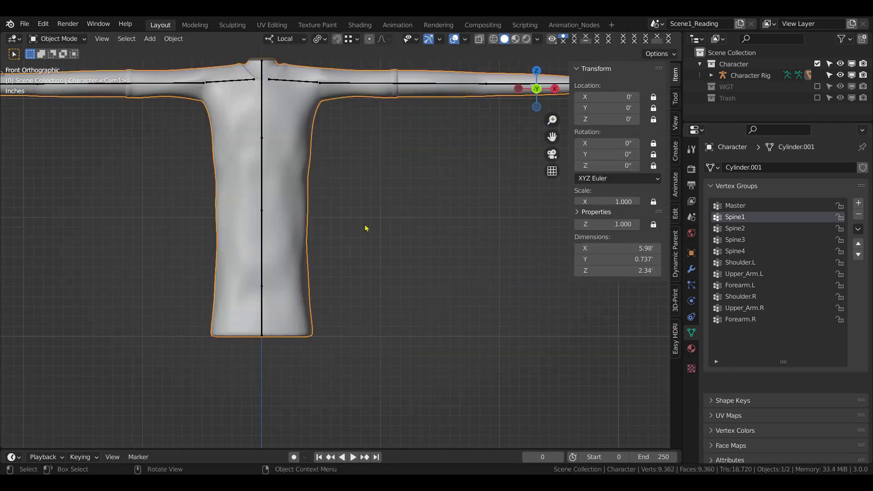
left_click(367, 226)
left_click(262, 205)
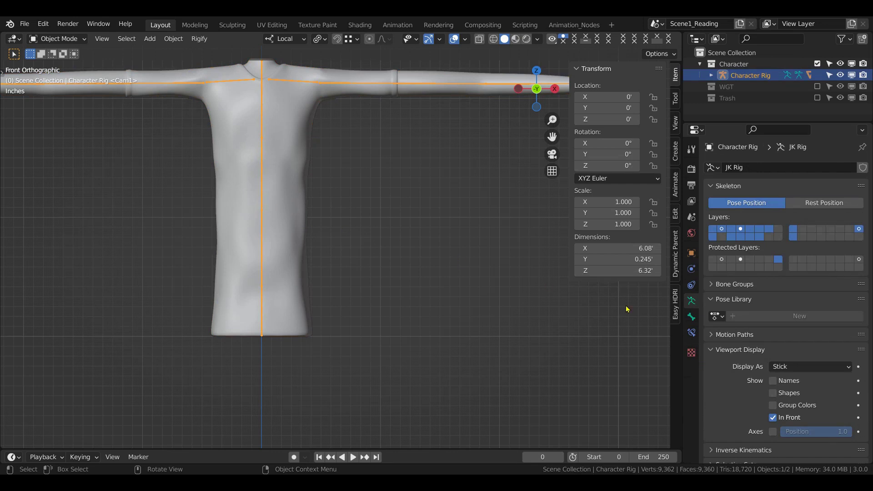
left_click(790, 369)
left_click(789, 380)
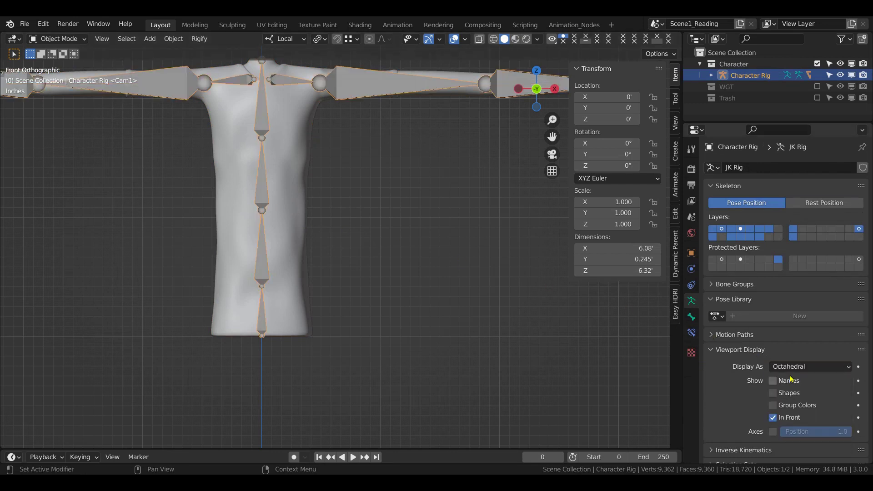
left_click(282, 240)
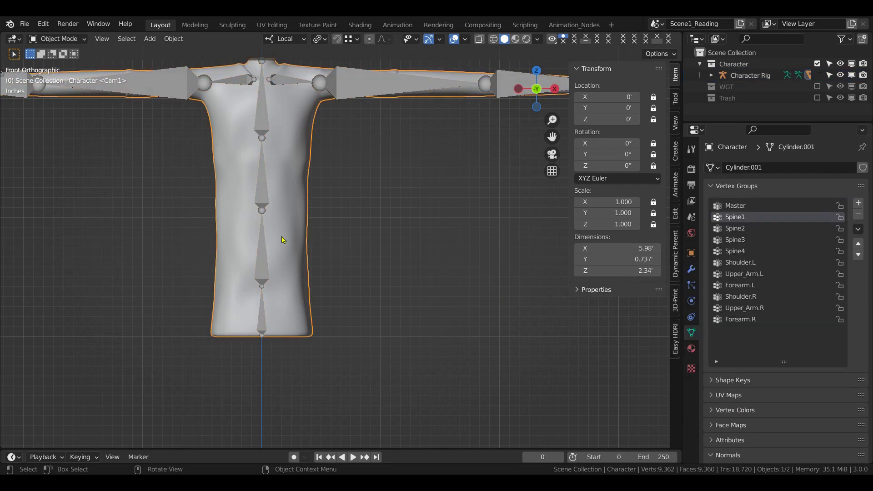
key("Tab")
Enable X-ray and wireframe shading, then remove the top ring of vertices from Spine1.
middle_click_drag(334, 289, 400, 282, "shift")
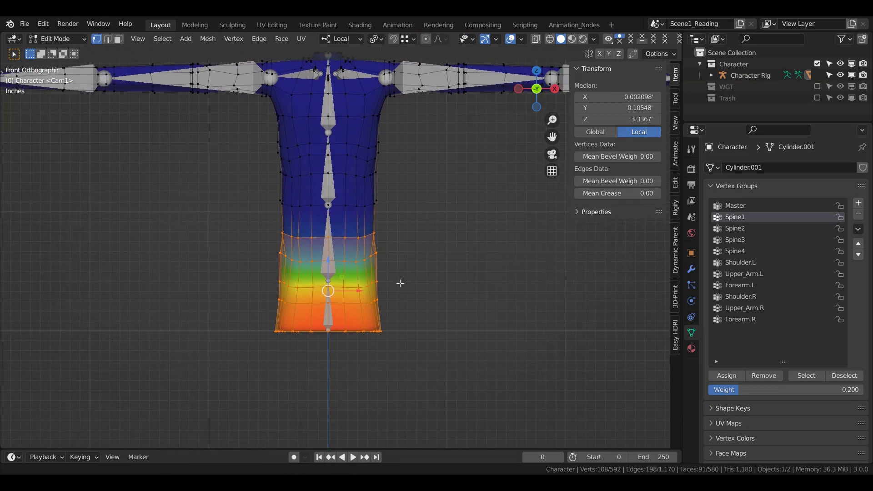
scroll(335, 277, "up", 3)
scroll(335, 277, "down", 1)
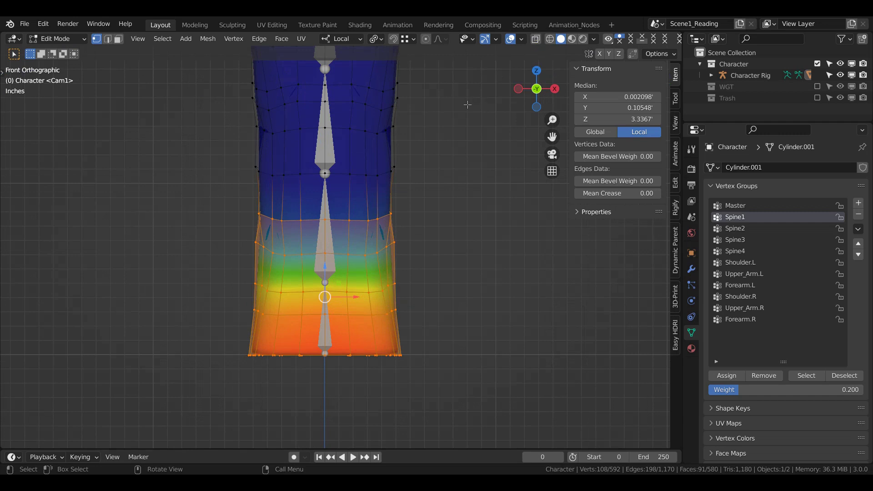
left_click(536, 38)
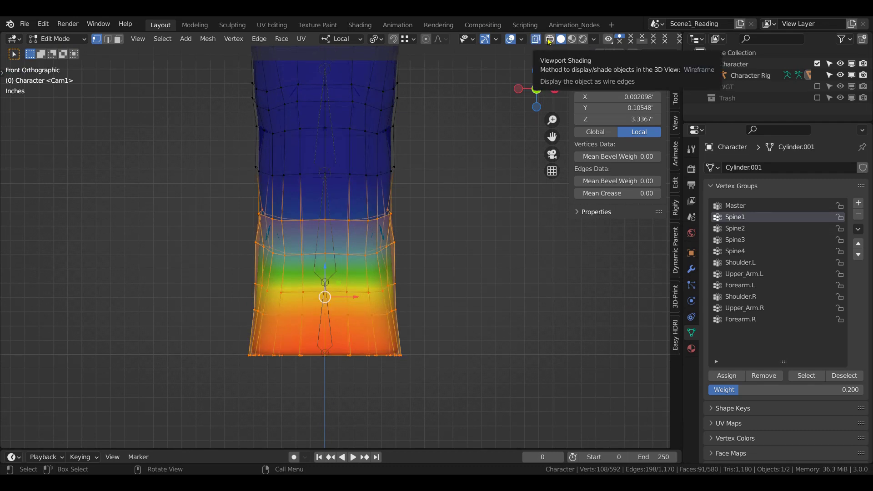
left_click(549, 39)
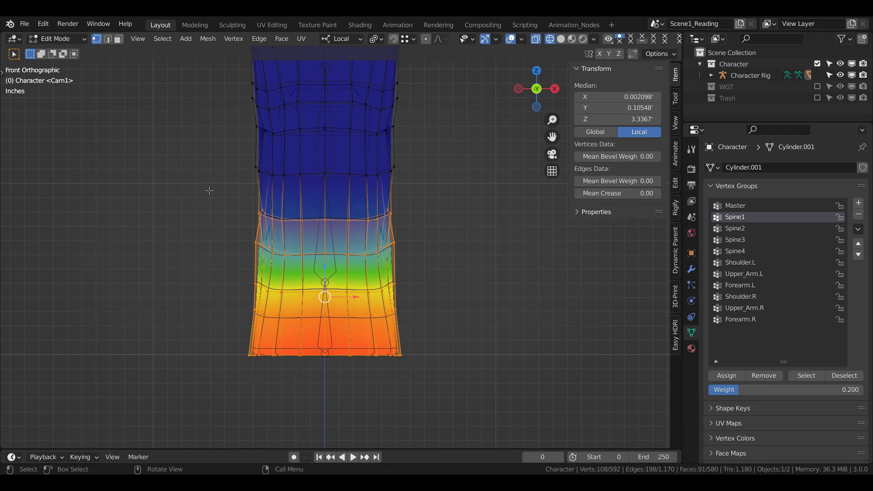
left_click_drag(218, 229, 448, 449, "ctrl")
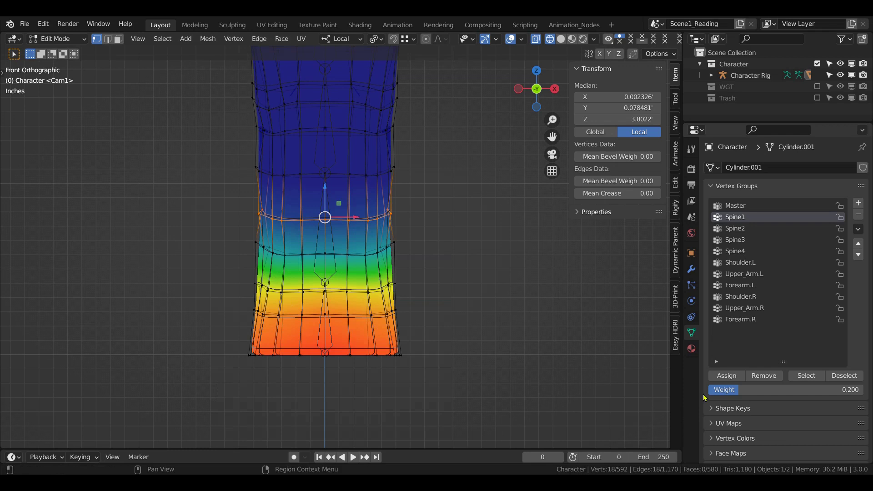
left_click(751, 375)
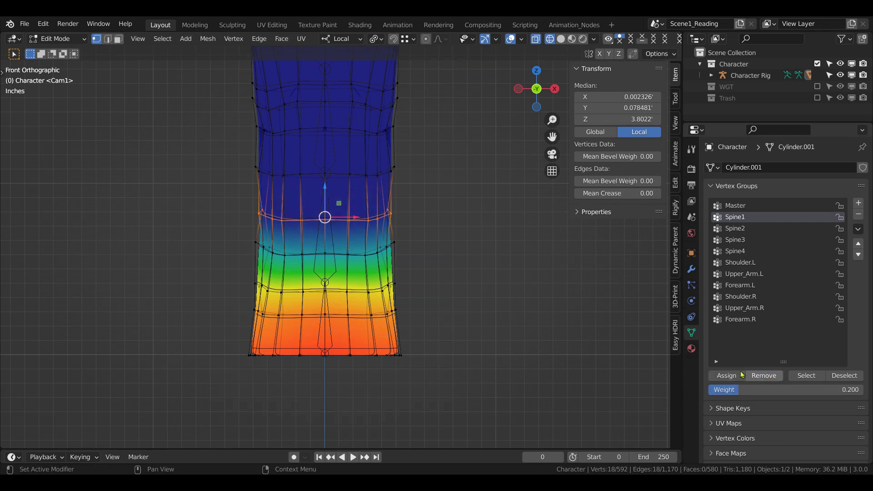
Select Spine2's vertices, deselect the mid-torso, and remove the outer bands from Spine2.
left_click(600, 348)
left_click(791, 228)
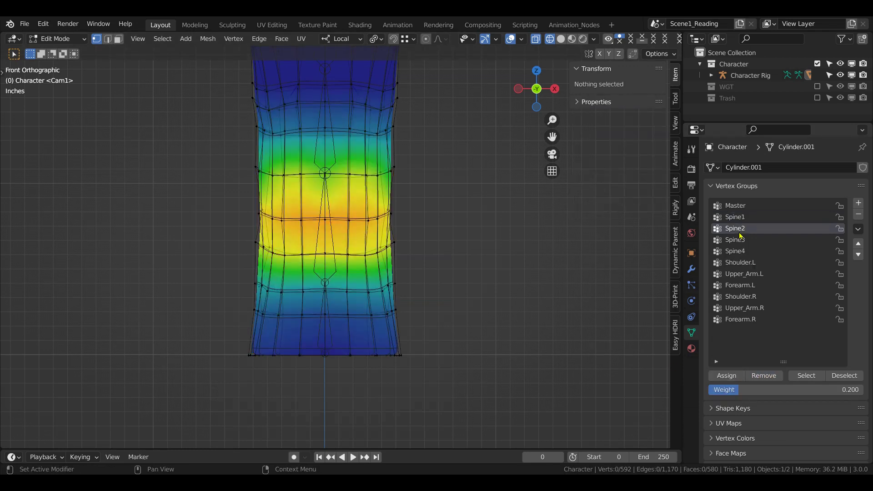
middle_click_drag(496, 284, 481, 332, "shift")
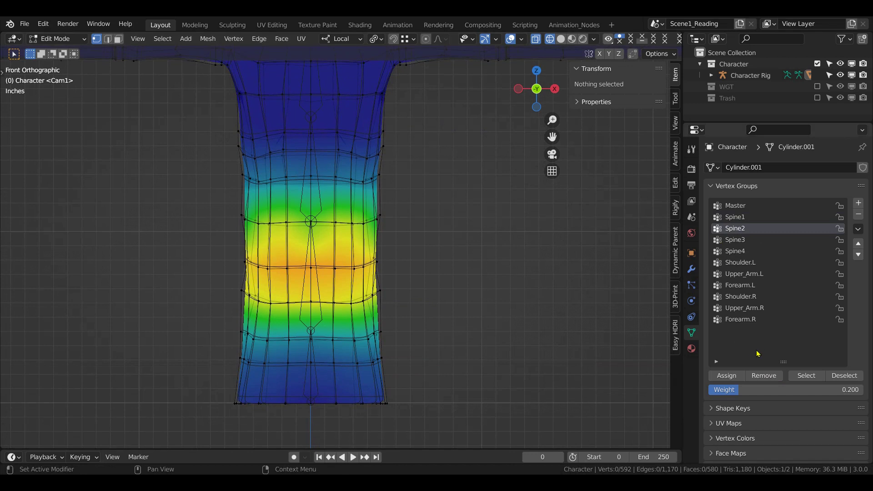
left_click(806, 375)
scroll(508, 344, "down", 1)
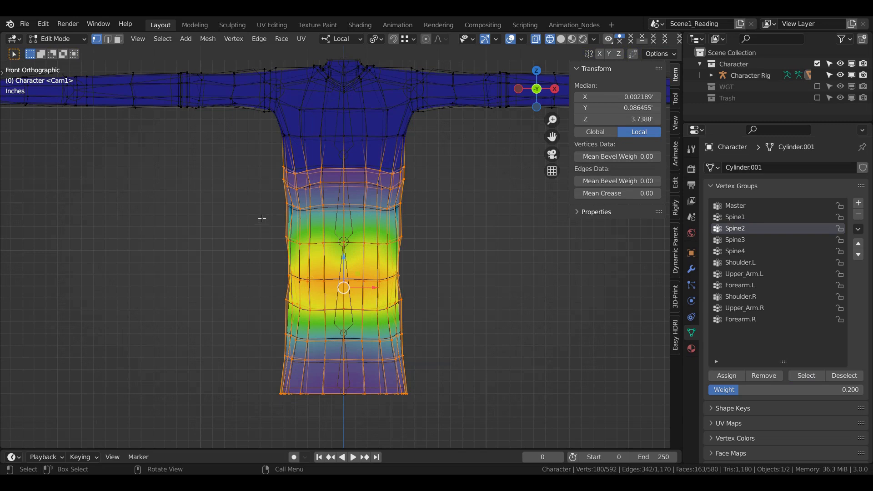
left_click_drag(262, 194, 427, 343)
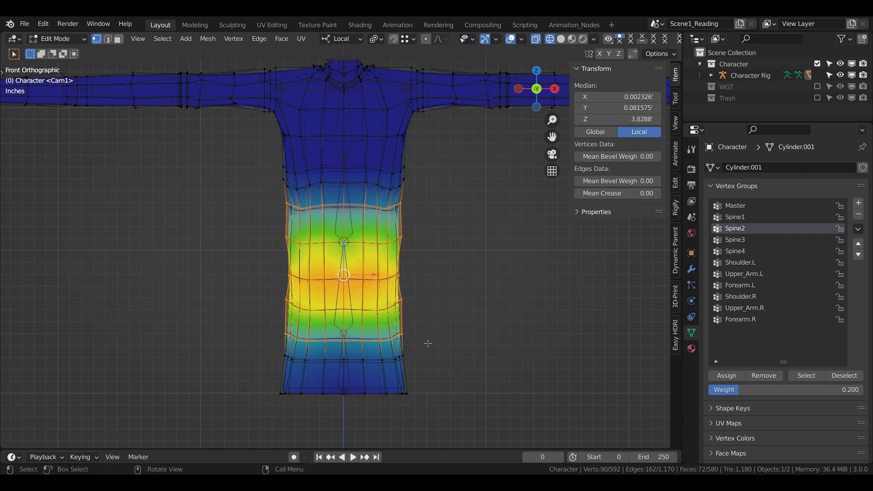
key("ctrl+z")
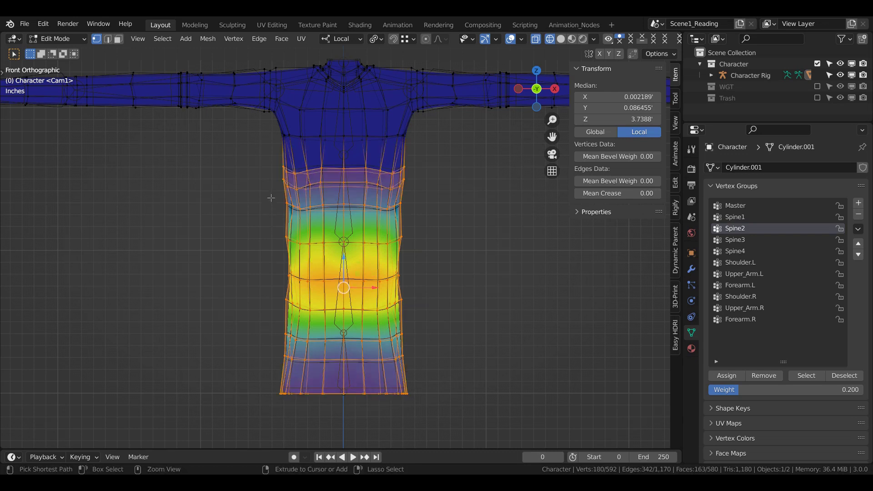
left_click_drag(271, 199, 474, 343, "ctrl")
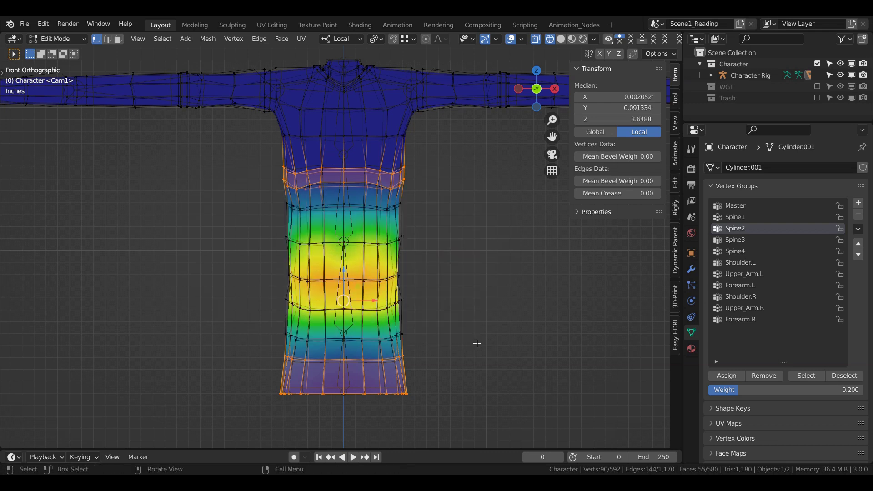
left_click(762, 376)
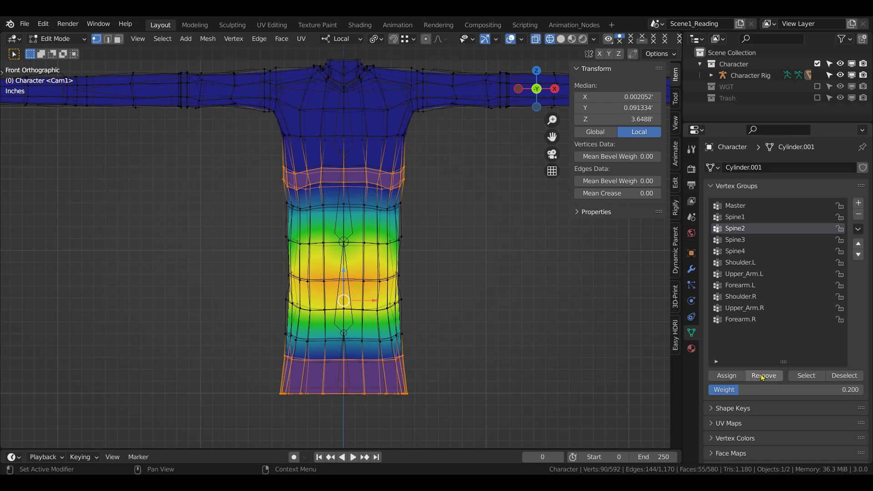
Select Spine3's vertices, deselect the chest, and remove the outer bands from Spine3.
key("alt+a")
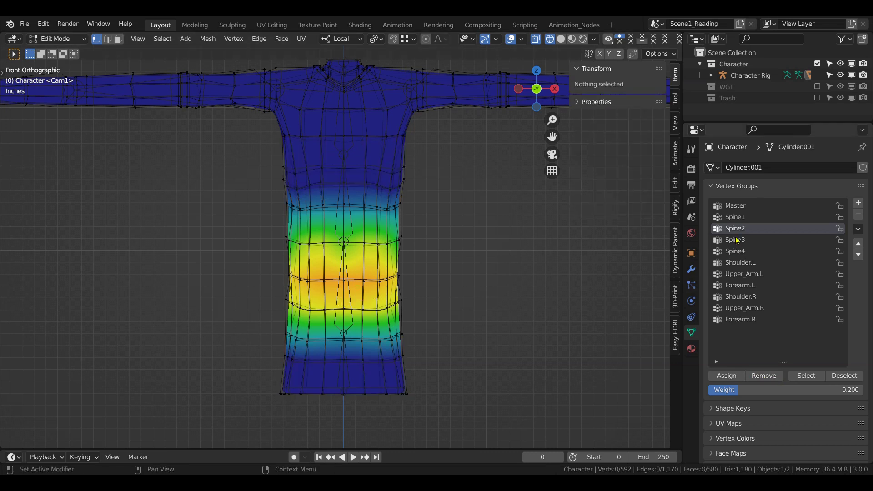
left_click(735, 240)
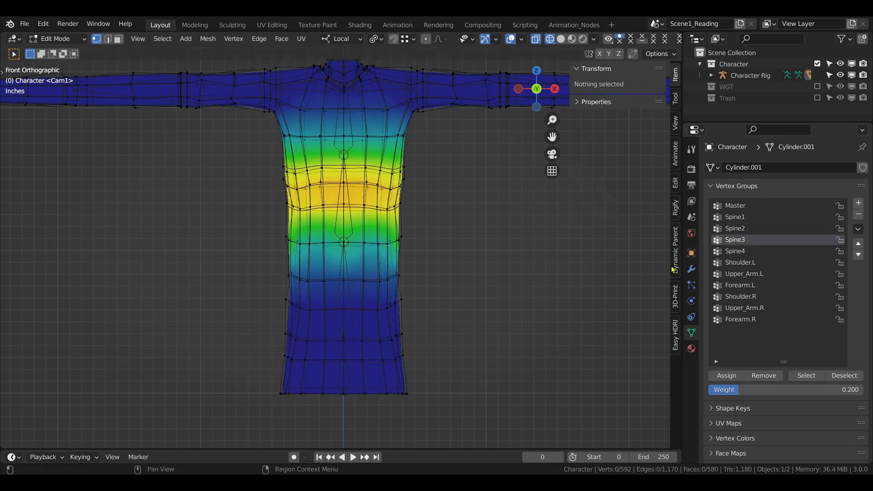
left_click(806, 376)
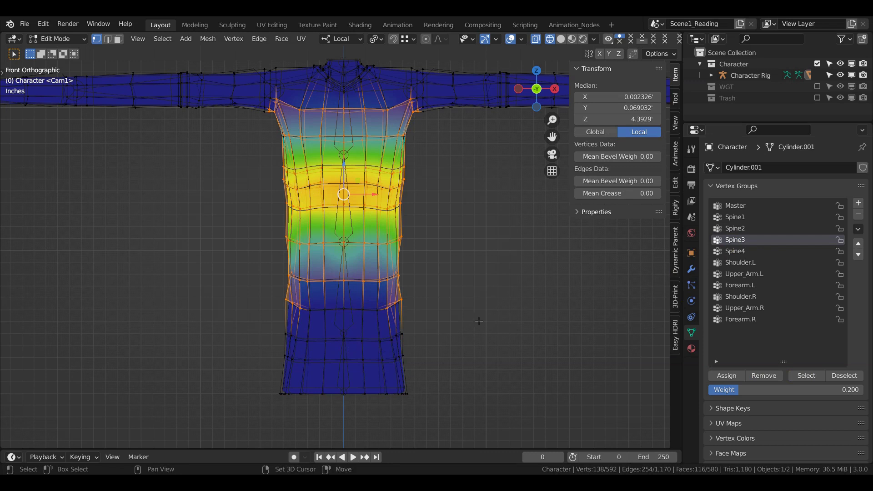
middle_click_drag(479, 321, 476, 353, "shift")
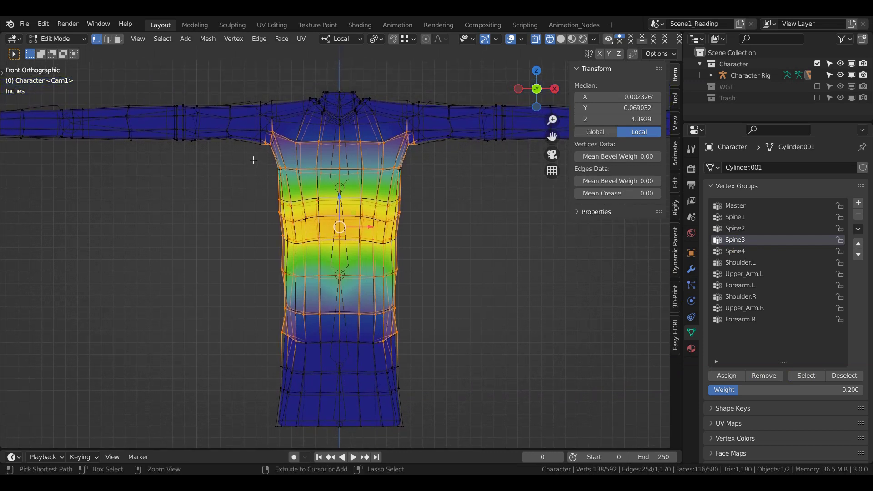
left_click_drag(254, 160, 453, 294, "ctrl")
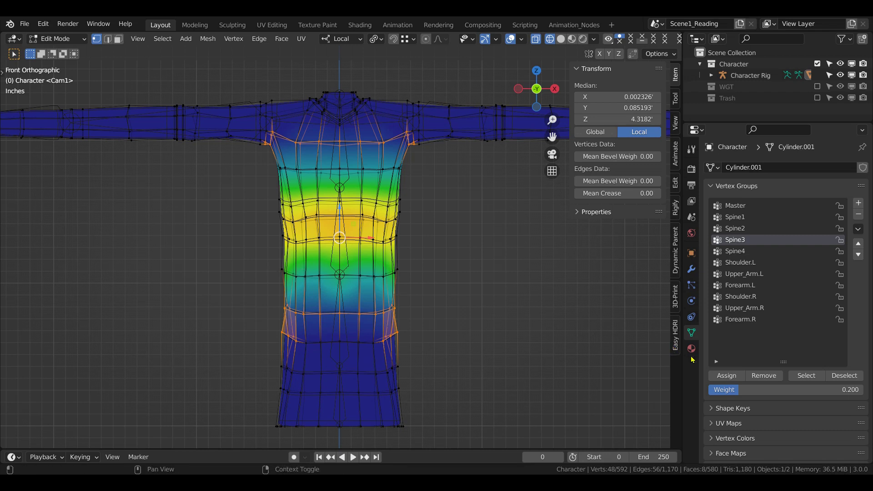
left_click(763, 375)
Reselect the Spine3 vertices to check the weights now sit on the chest.
left_click(806, 375)
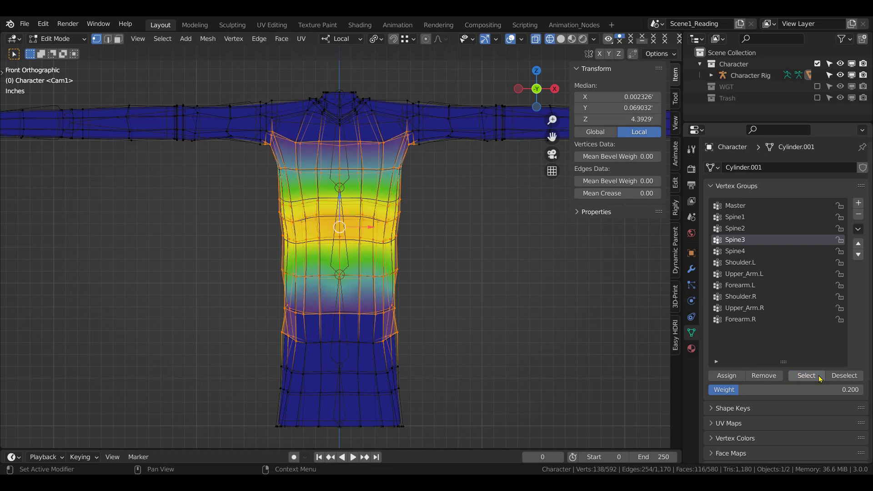
left_click(571, 367)
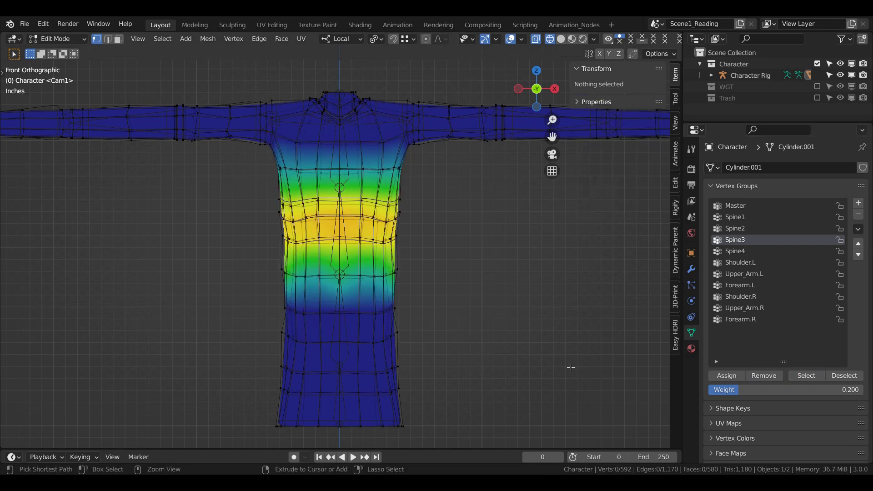
key("ctrl+z")
key("alt+a")
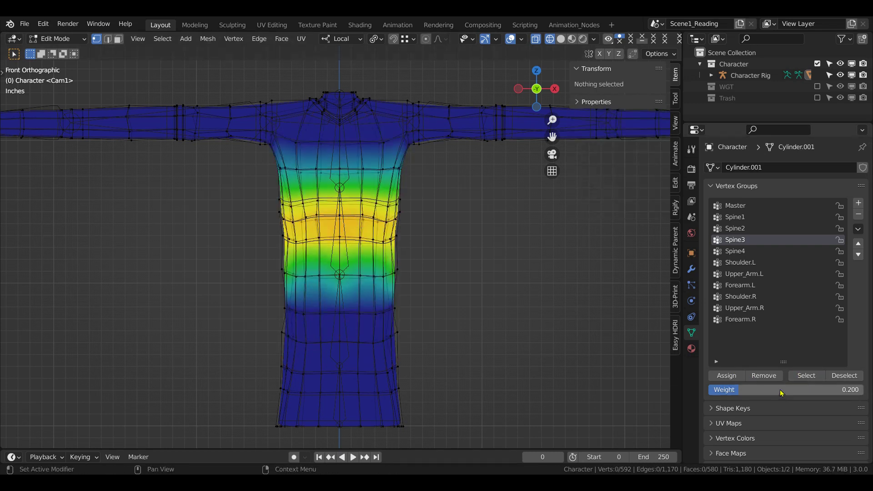
left_click(806, 376)
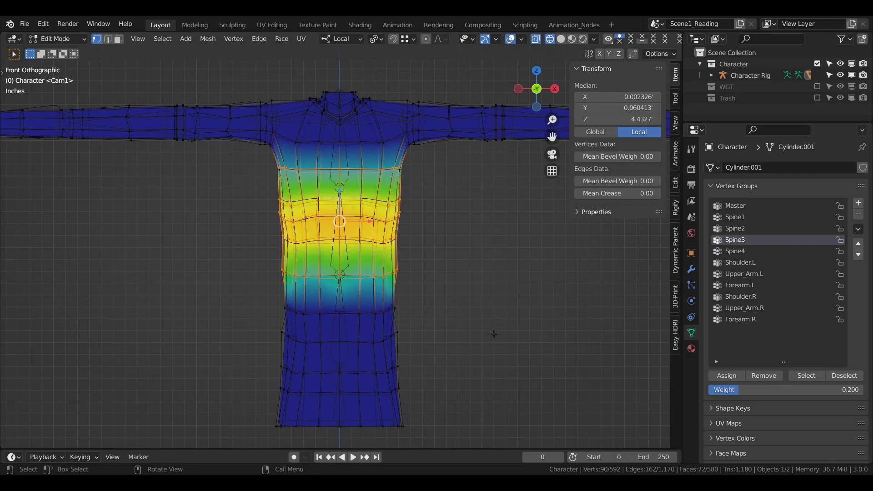
middle_click_drag(494, 333, 490, 298)
Remove the band below the chest from Spine4, then reselect the group to verify.
key("alt+a")
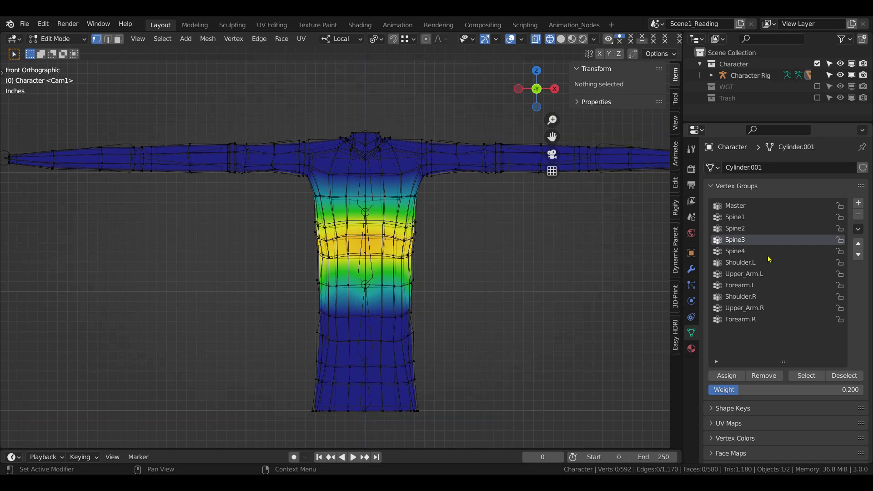
left_click(741, 255)
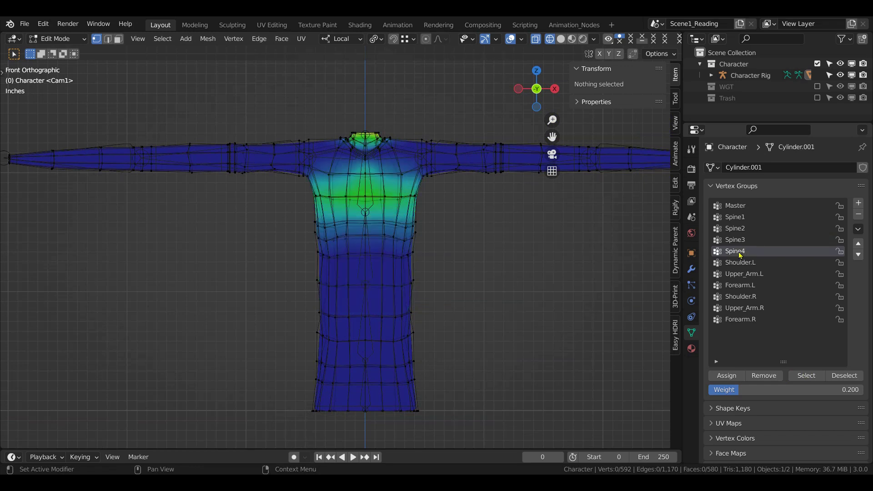
left_click(805, 376)
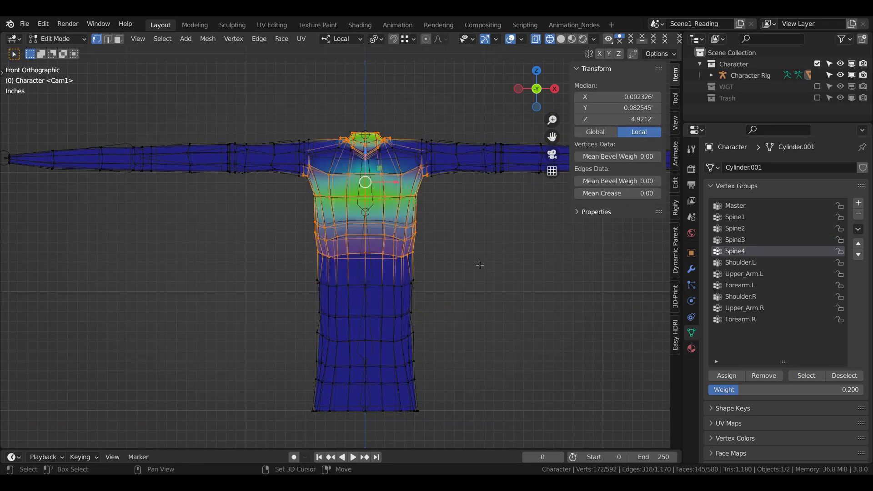
middle_click_drag(480, 265, 468, 309, "shift")
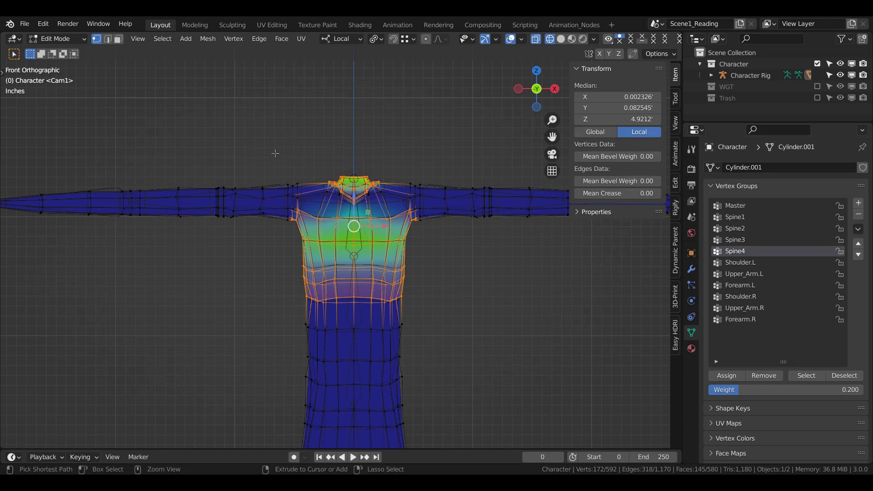
left_click_drag(275, 151, 497, 275, "ctrl")
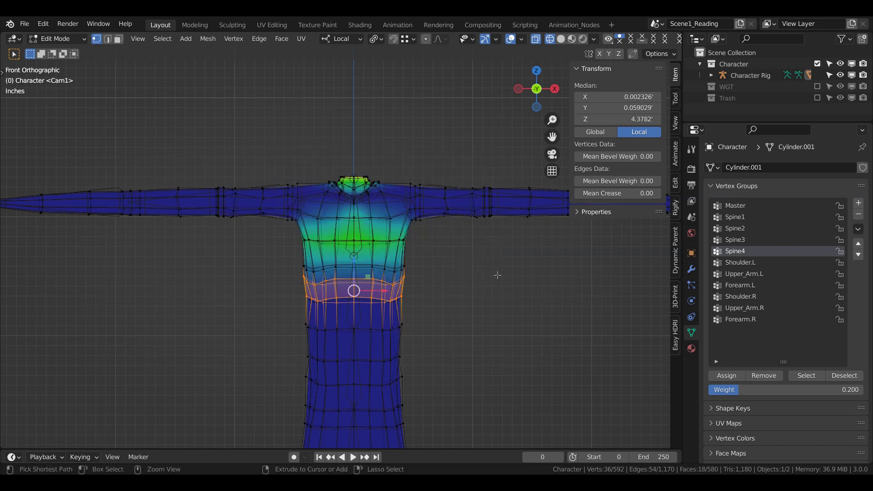
left_click(768, 377)
key("alt+a")
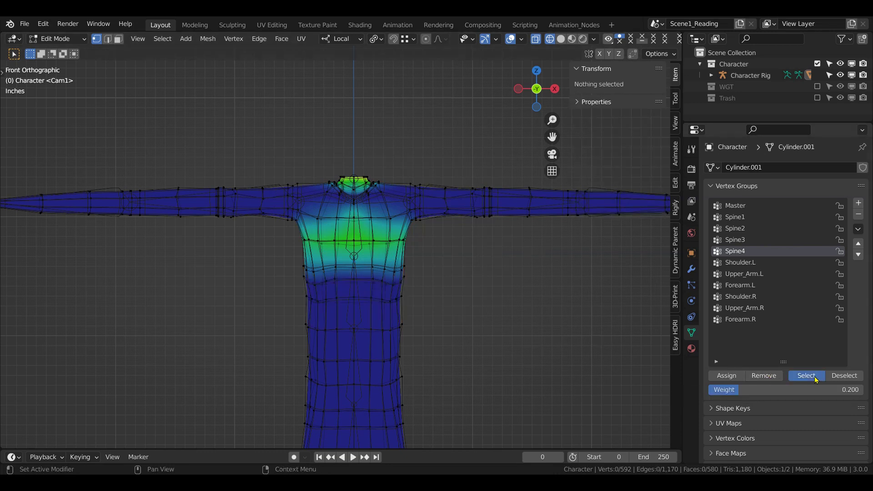
left_click(814, 376)
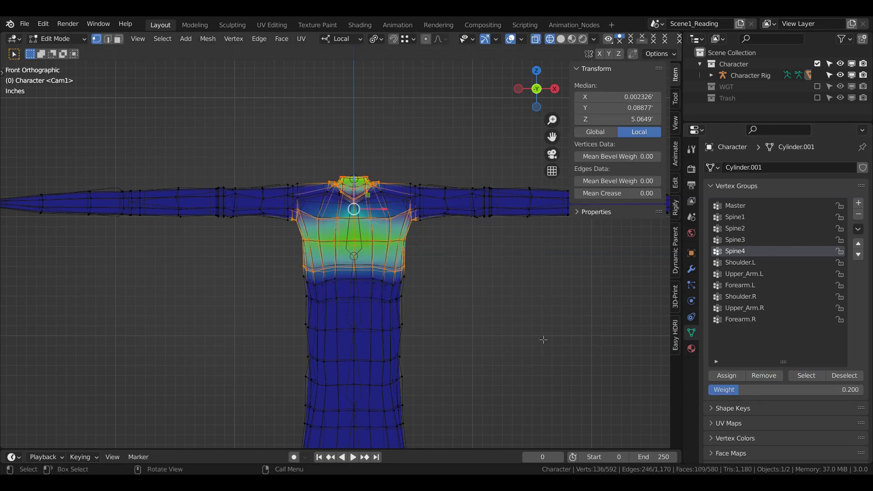
key("alt+a")
middle_click_drag(473, 279, 414, 258, "shift")
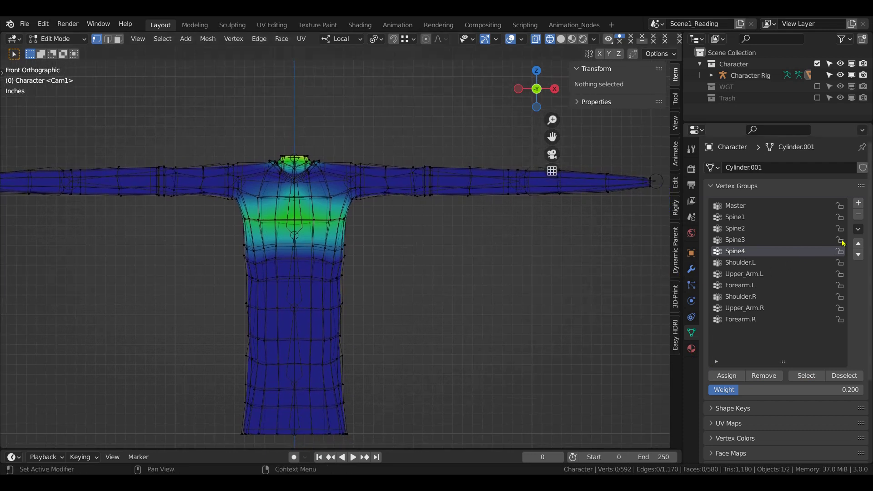
Sort the vertex groups by name and select the Shoulder.L vertices.
left_click(857, 230)
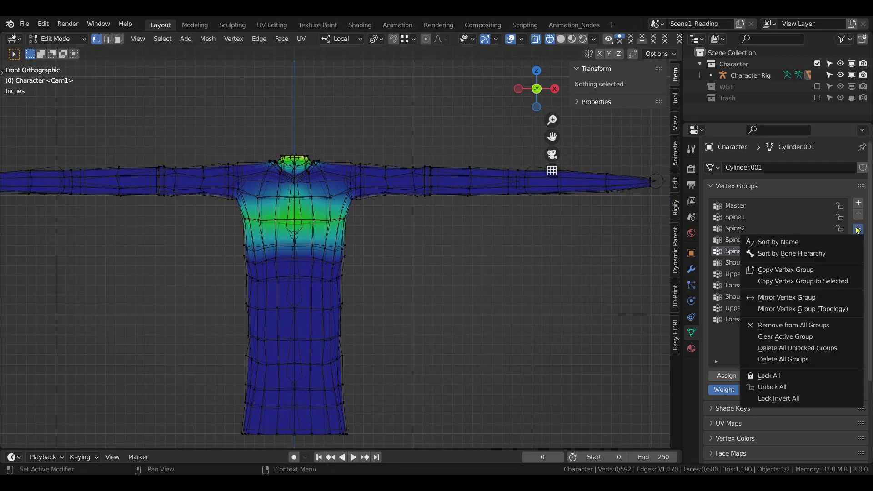
left_click(781, 243)
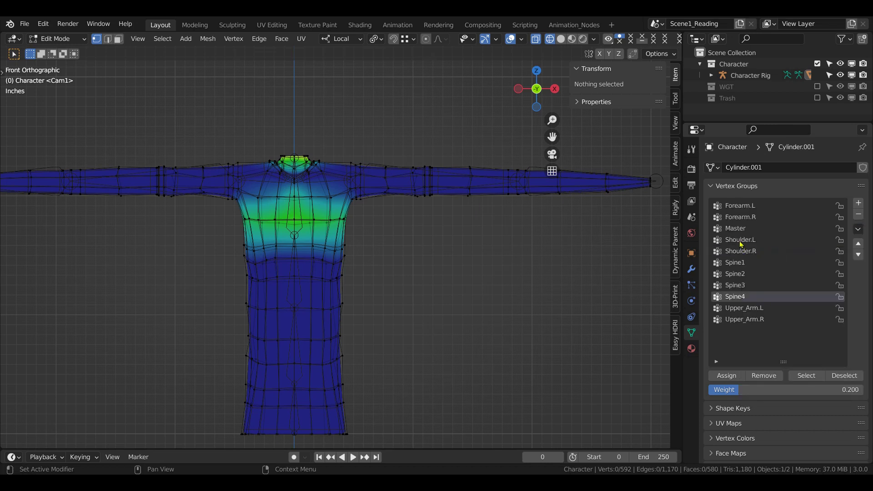
left_click(741, 241)
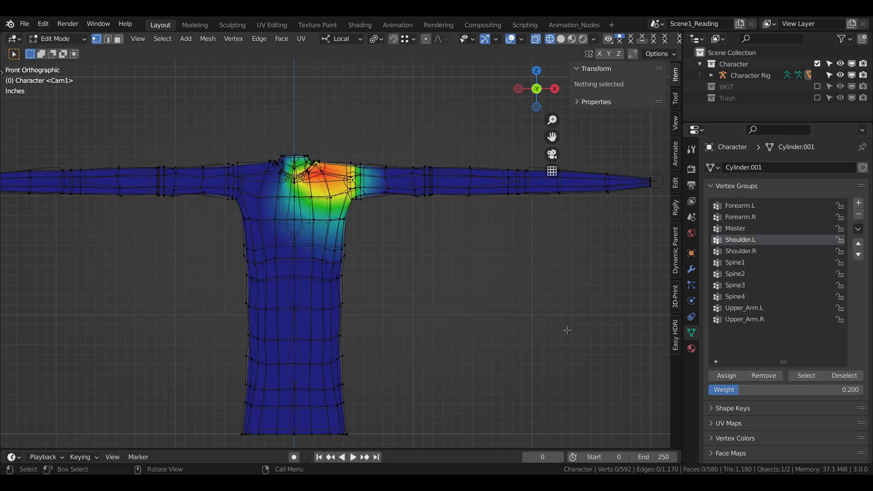
left_click(805, 376)
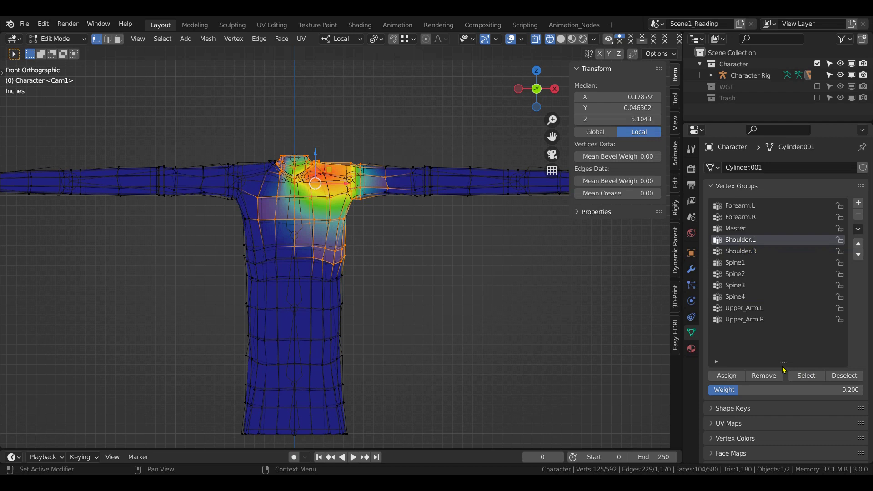
scroll(310, 192, "up", 2)
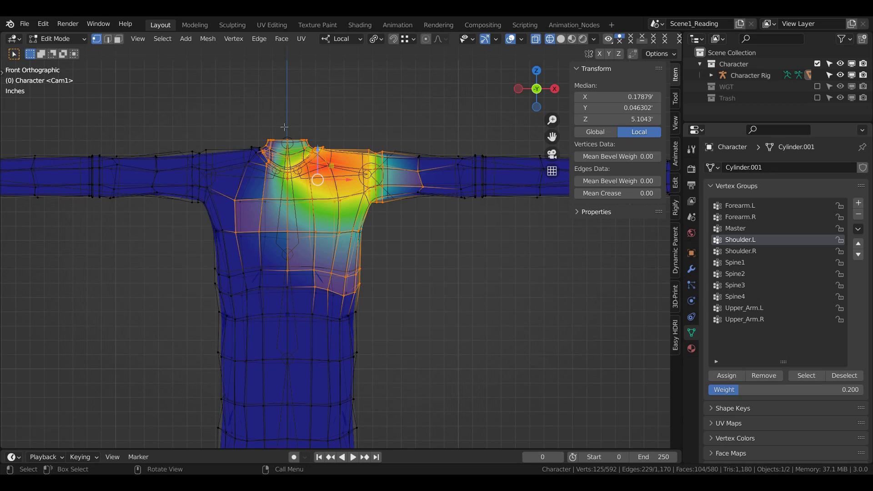
Remove the chest vertices from Shoulder.L and recheck its remaining weights.
key("ctrl")
left_click_drag(284, 126, 384, 252, "ctrl")
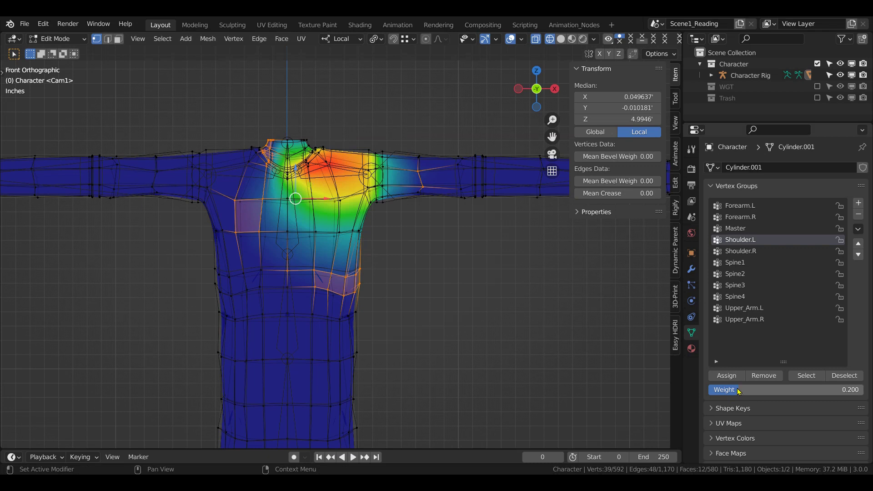
left_click(764, 375)
left_click(579, 347)
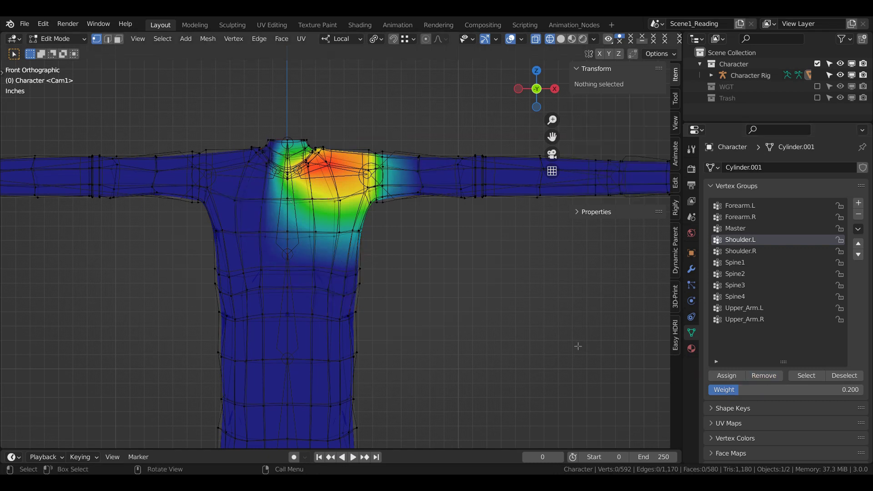
left_click(805, 376)
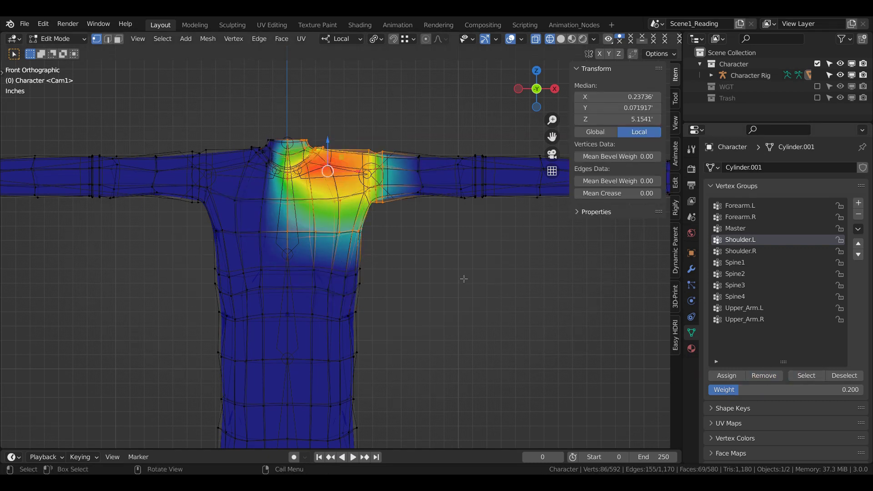
scroll(471, 279, "down", 1)
left_click(572, 300)
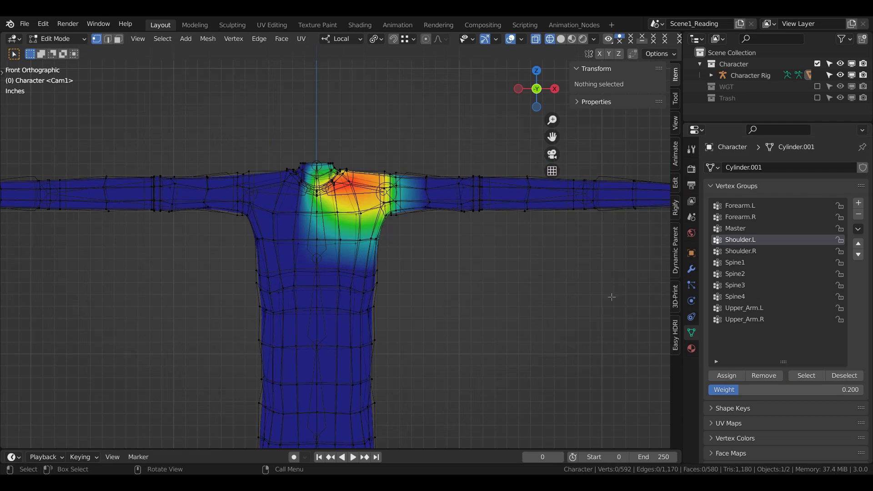
Compare the Shoulder.R and Shoulder.L weights, then delete the Shoulder.R vertex group.
left_click(753, 253)
left_click(806, 375)
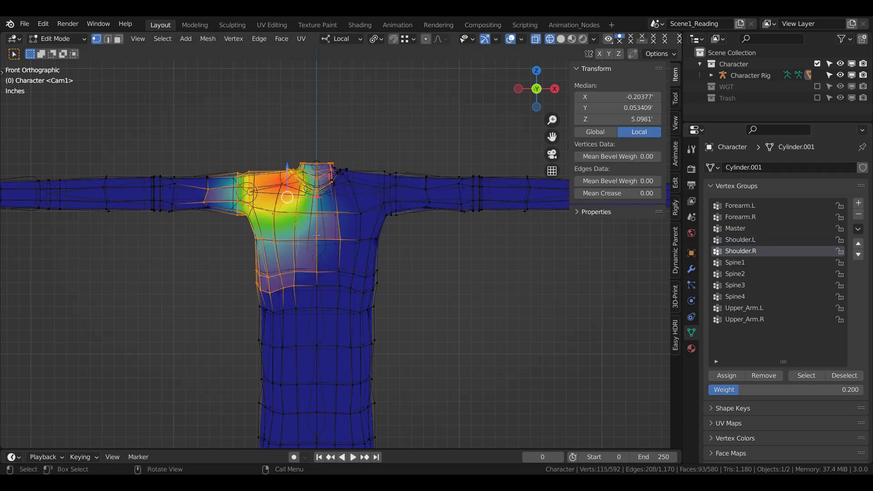
left_click(513, 322)
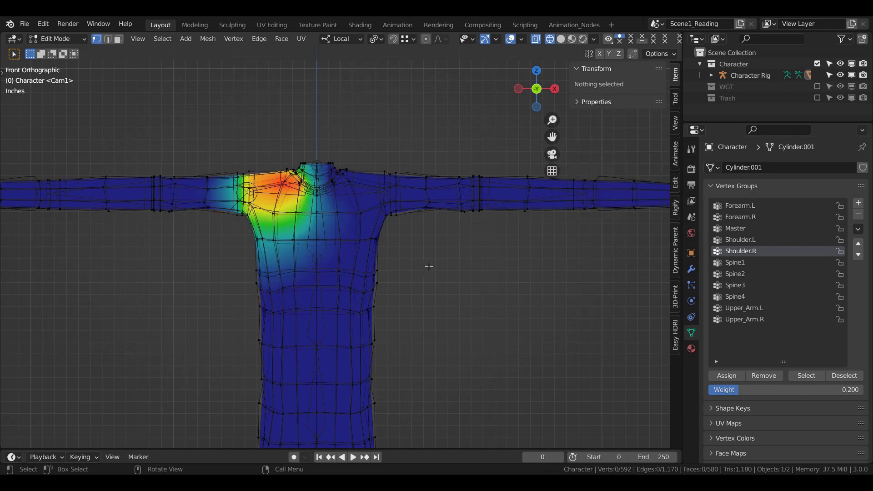
left_click(741, 240)
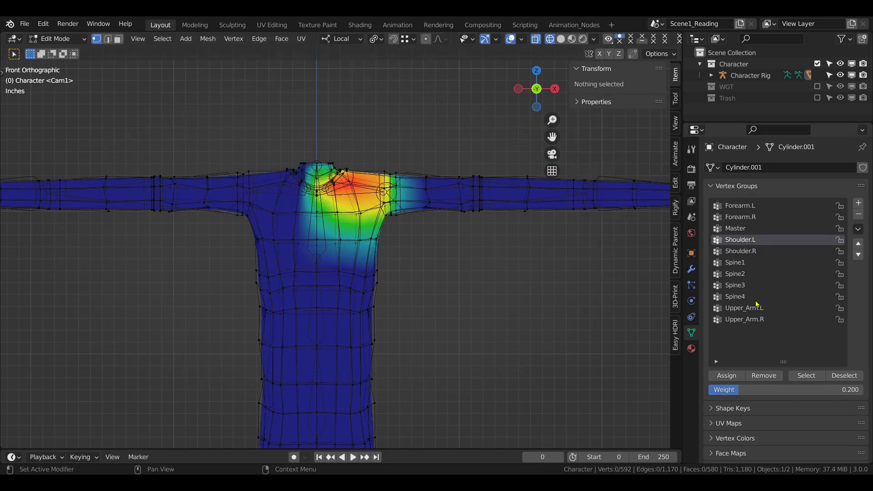
left_click(805, 376)
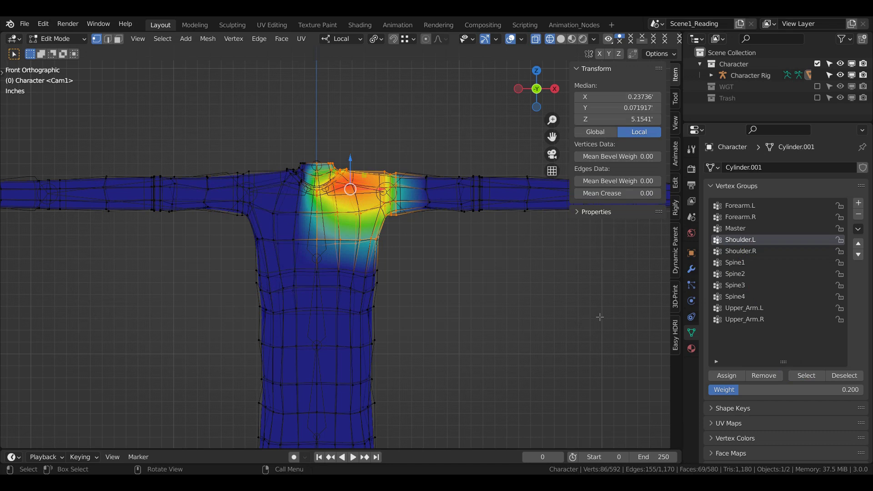
double_click(737, 253)
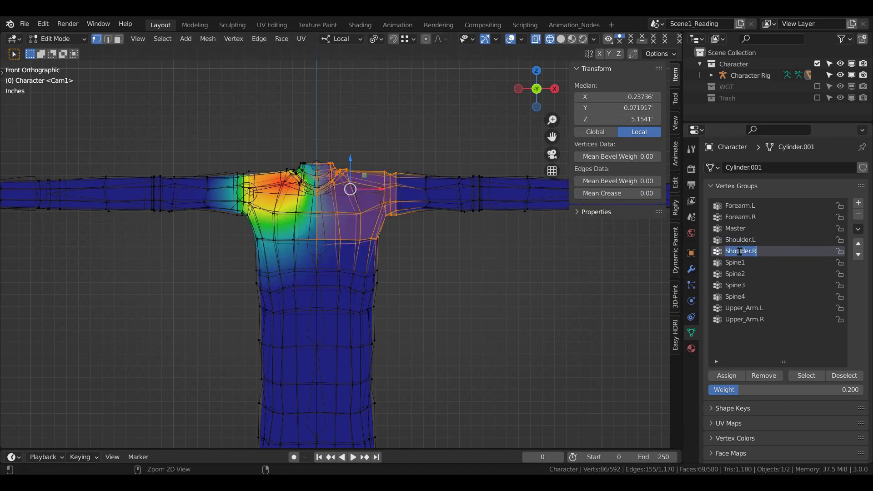
key("Escape")
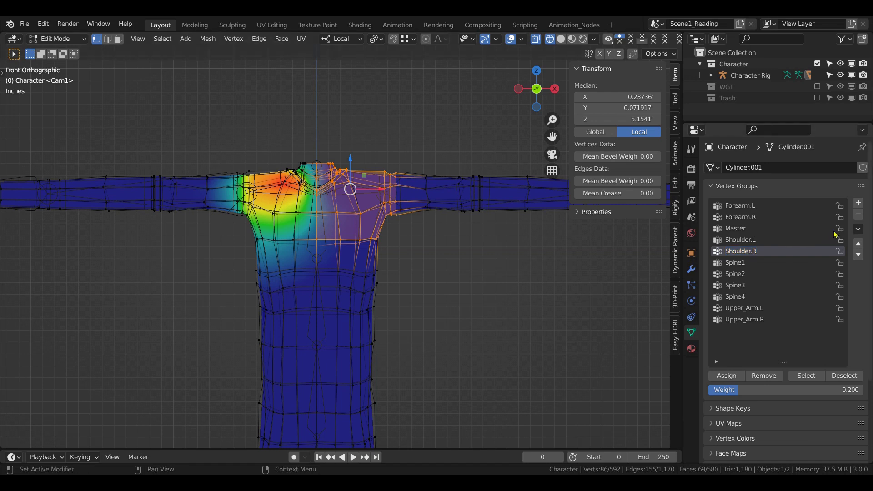
left_click(858, 214)
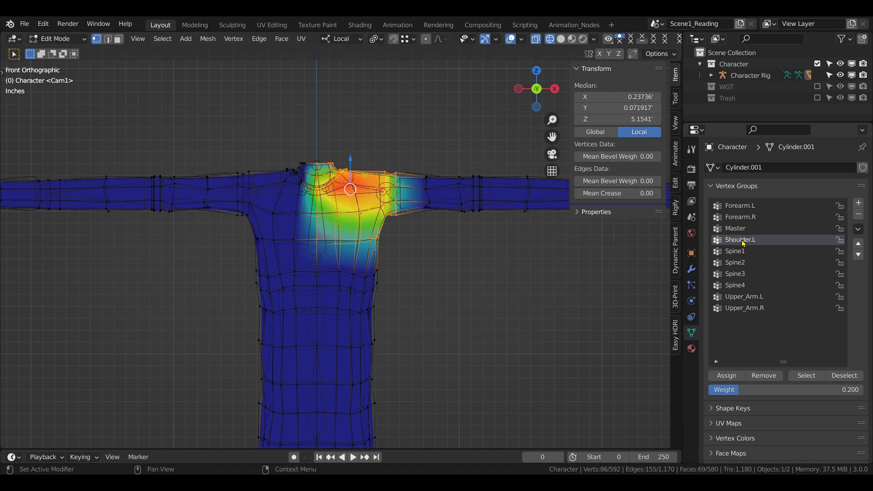
Duplicate Shoulder.L into Shoulder.L_copy and trial a topology mirror, undoing it.
left_click(858, 230)
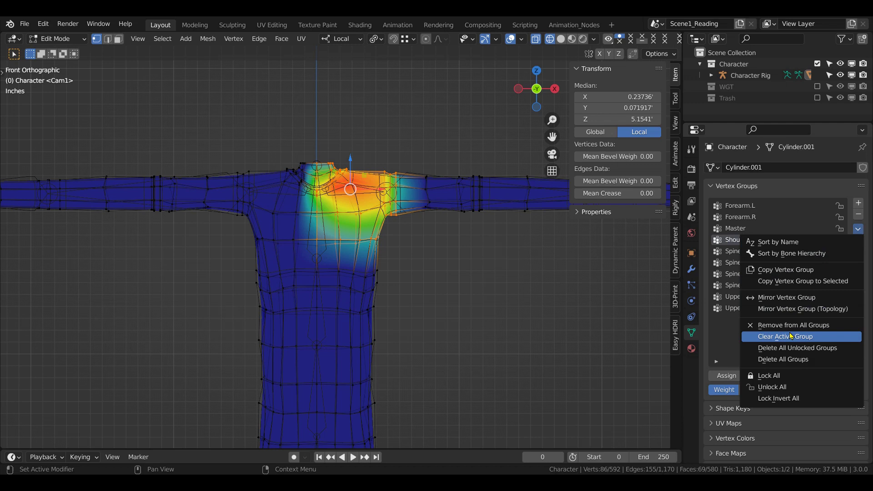
left_click(789, 270)
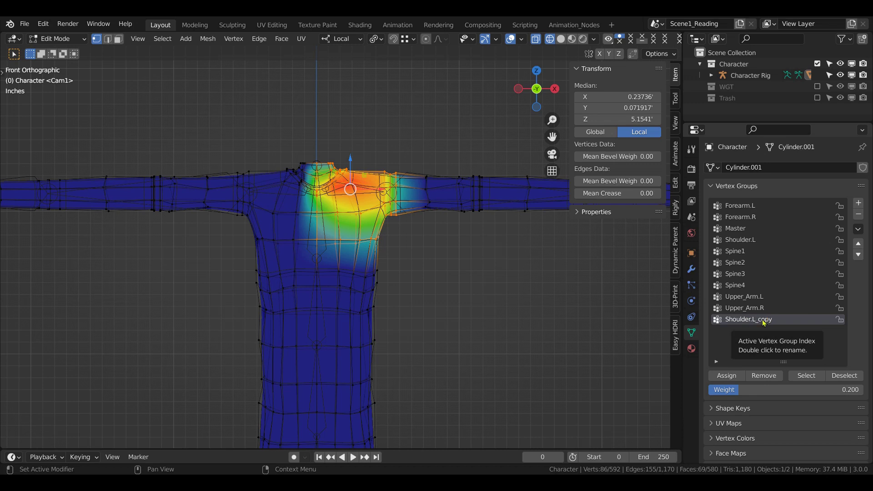
left_click(858, 230)
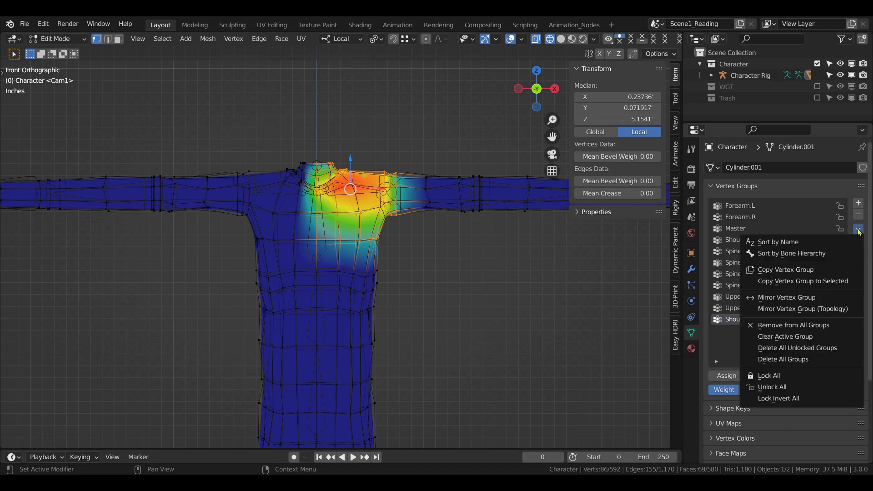
left_click(819, 310)
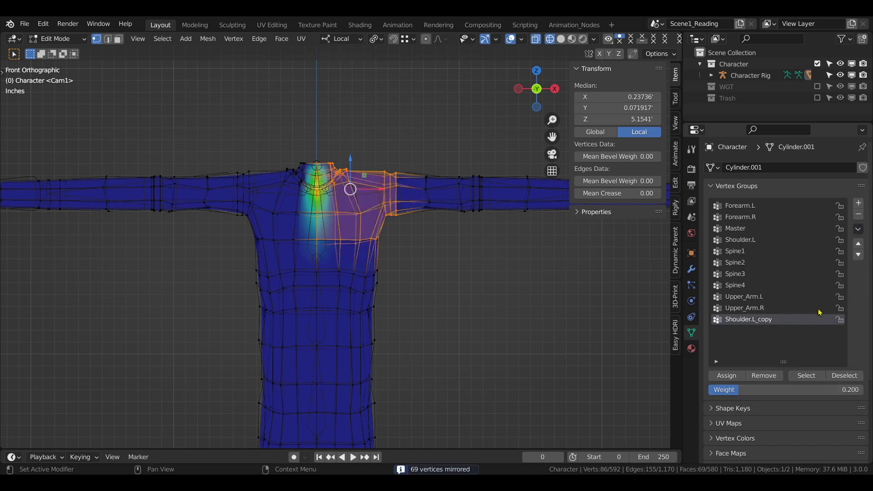
key("alt+a")
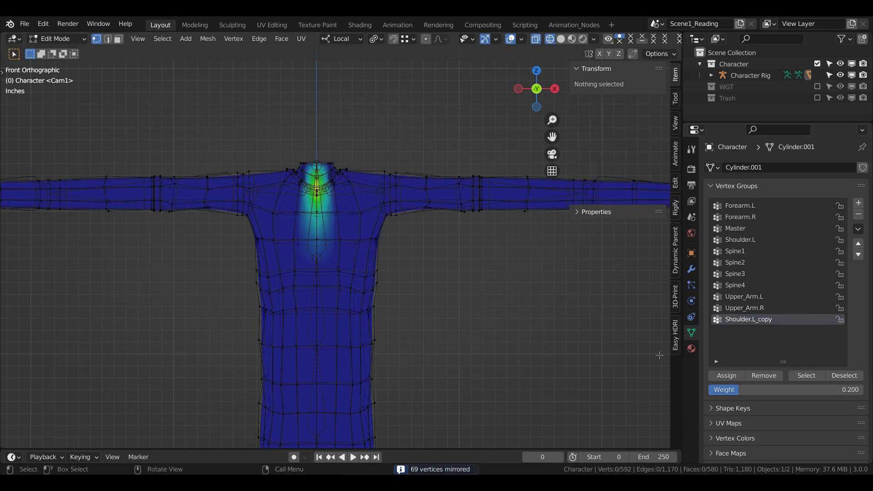
left_click(800, 380)
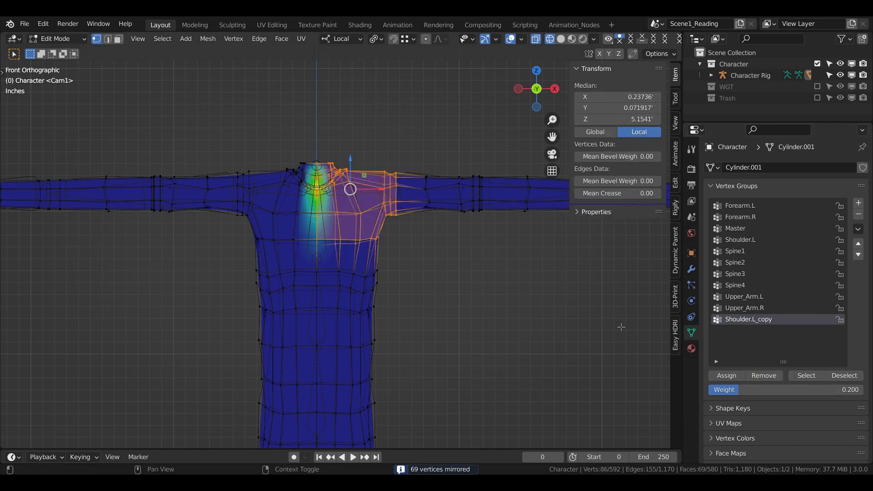
key("alt+a")
key("ctrl+z")
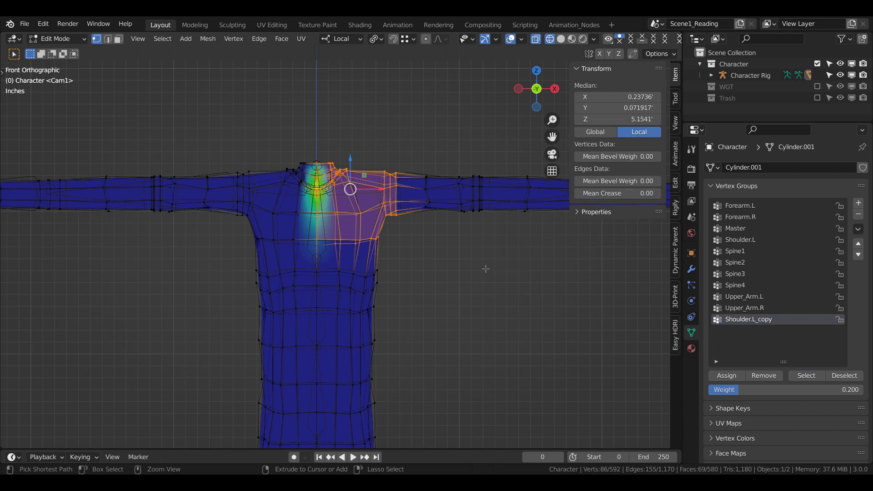
key("ctrl+z")
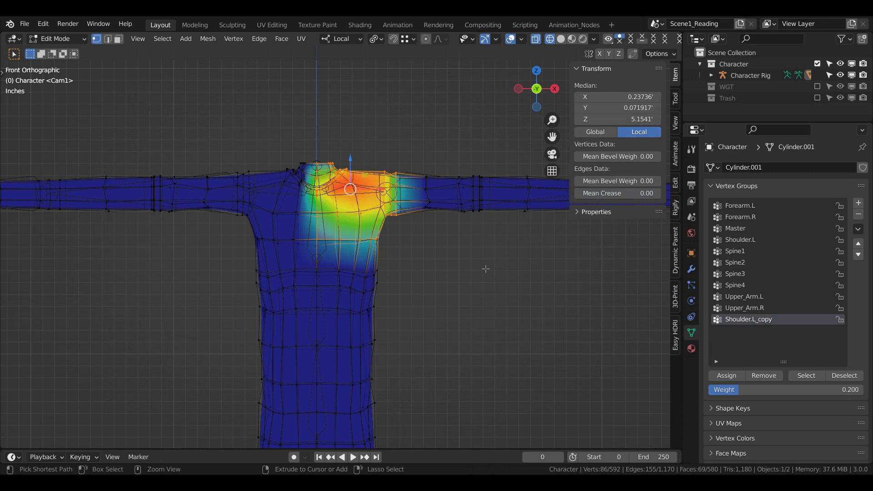
Mirror the Shoulder.L_copy weights onto the right shoulder using topology.
left_click(857, 228)
left_click(808, 298)
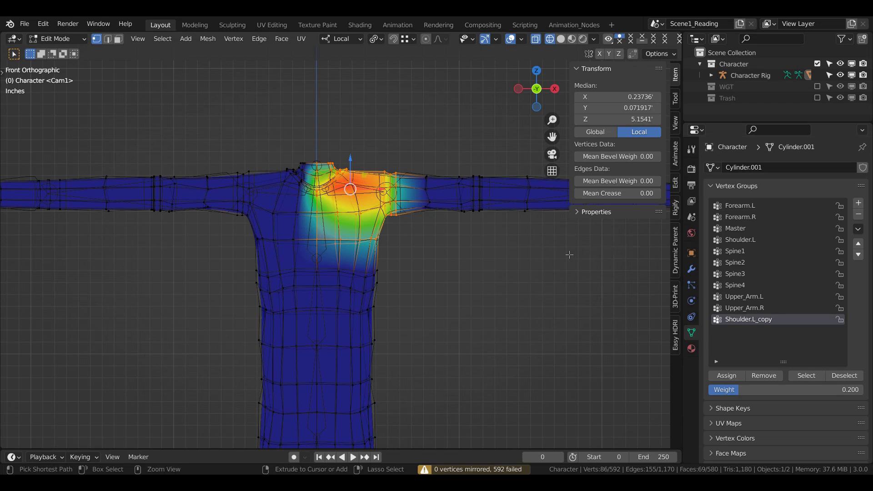
key("ctrl+z")
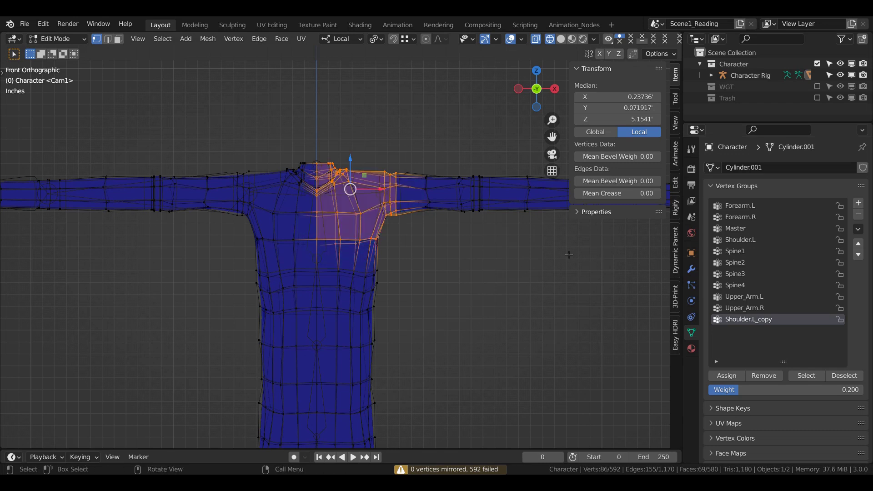
key("ctrl+shift+z")
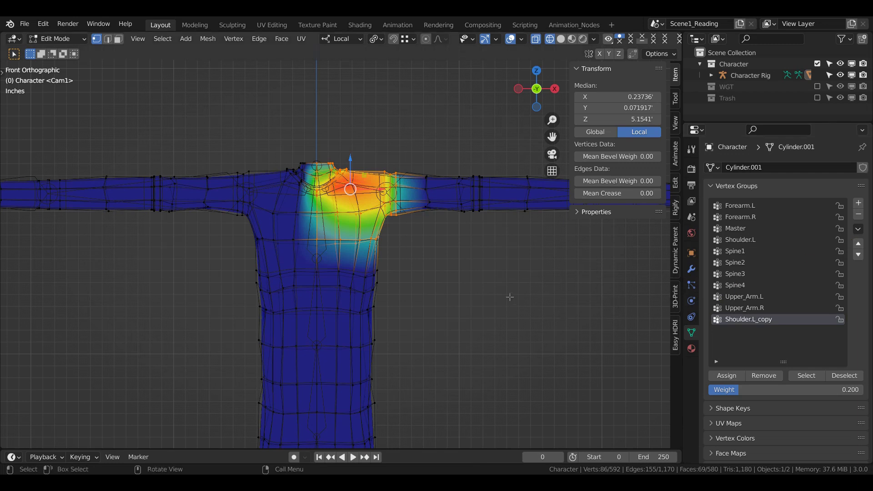
key("ctrl+i")
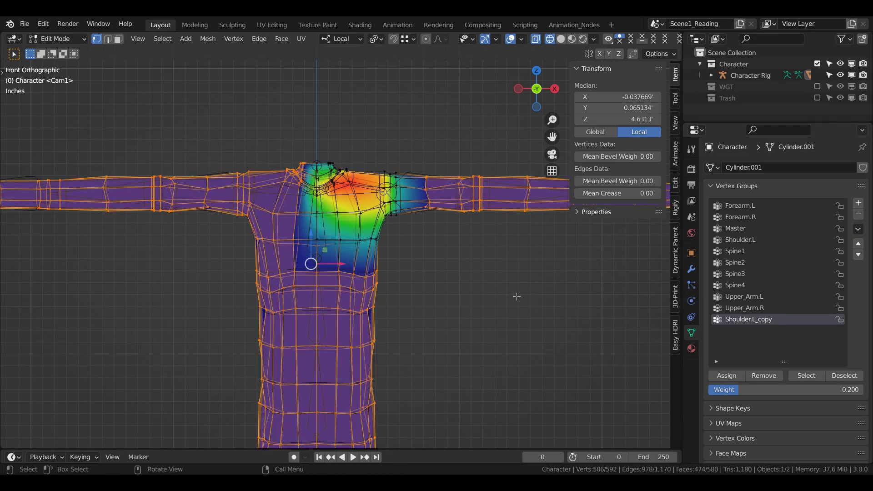
left_click(859, 232)
left_click(814, 311)
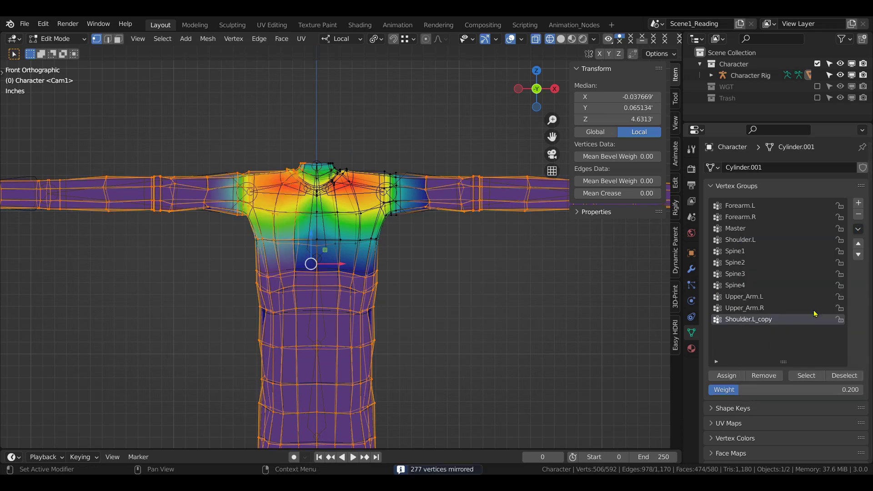
Remove the left-side vertices from Shoulder.L_copy, keeping only the mirrored shoulder weights.
key("alt+a")
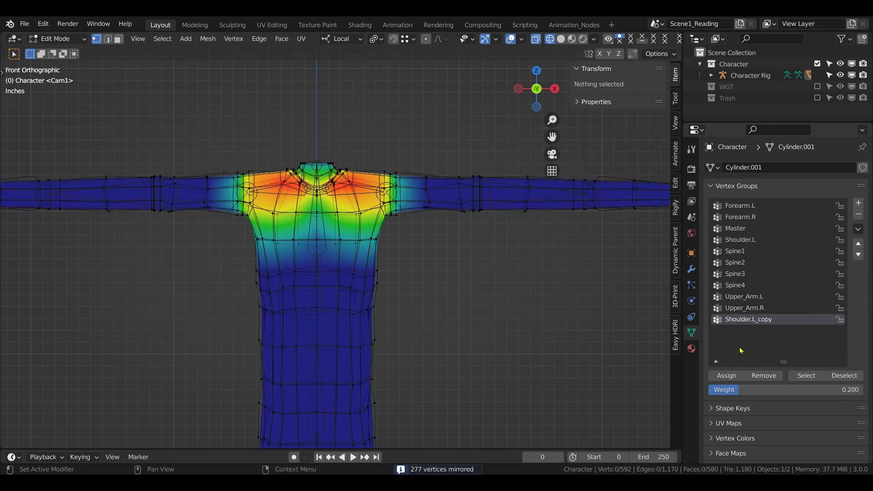
left_click(804, 377)
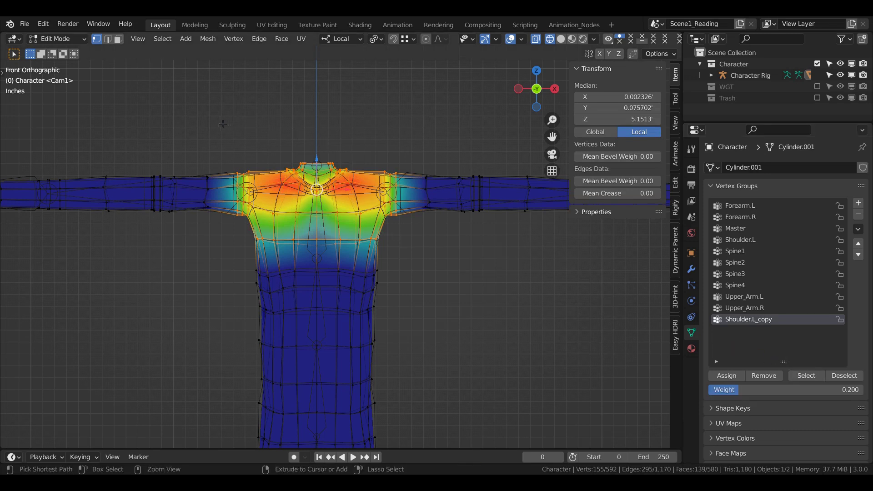
left_click_drag(220, 124, 317, 304, "ctrl")
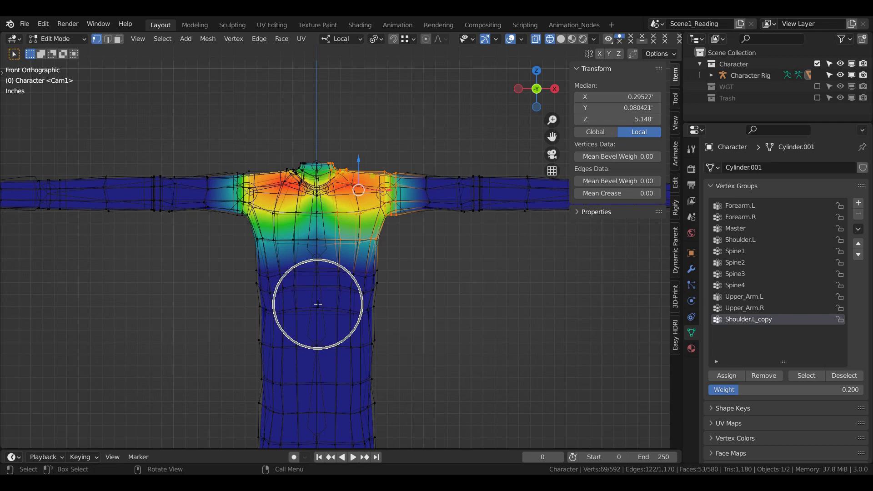
left_click(764, 376)
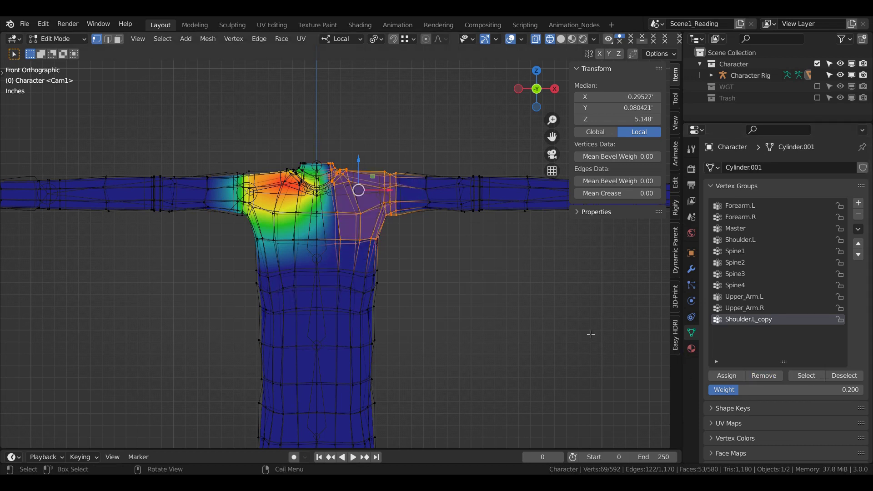
left_click(590, 334)
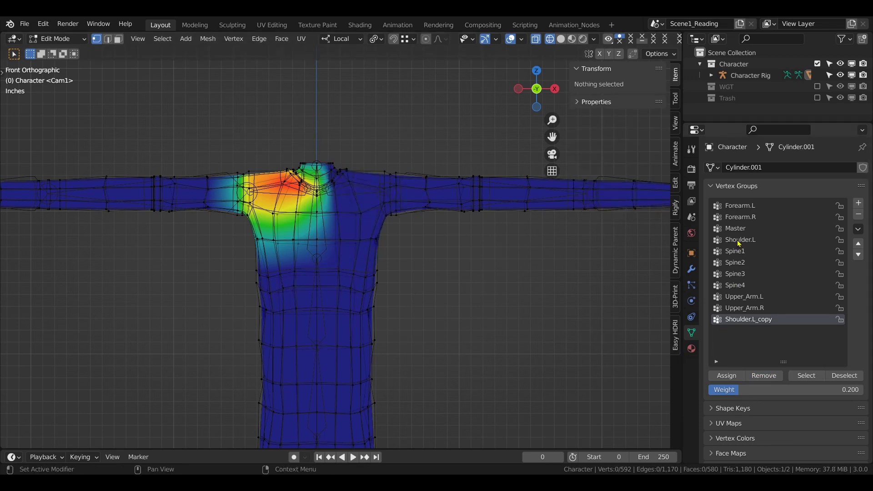
Rename Shoulder.L_copy to 'Shoulder.R' and sort the vertex groups by name.
double_click(741, 322)
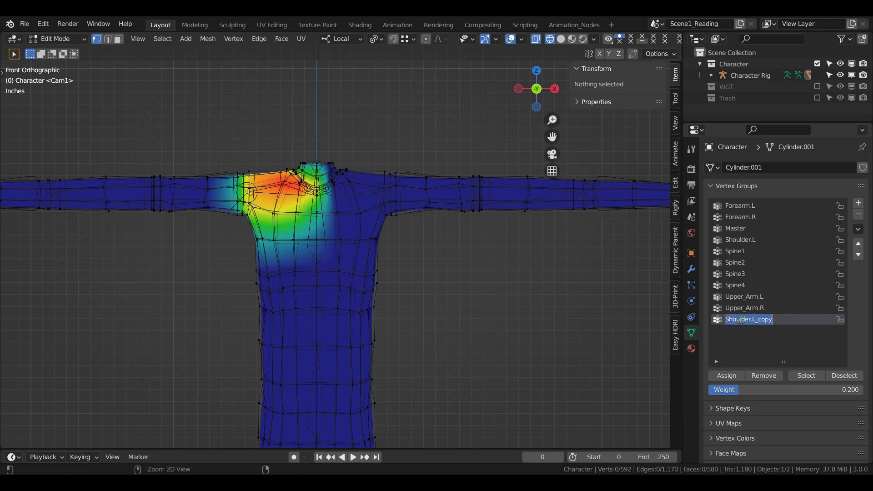
type("Shoulder.R")
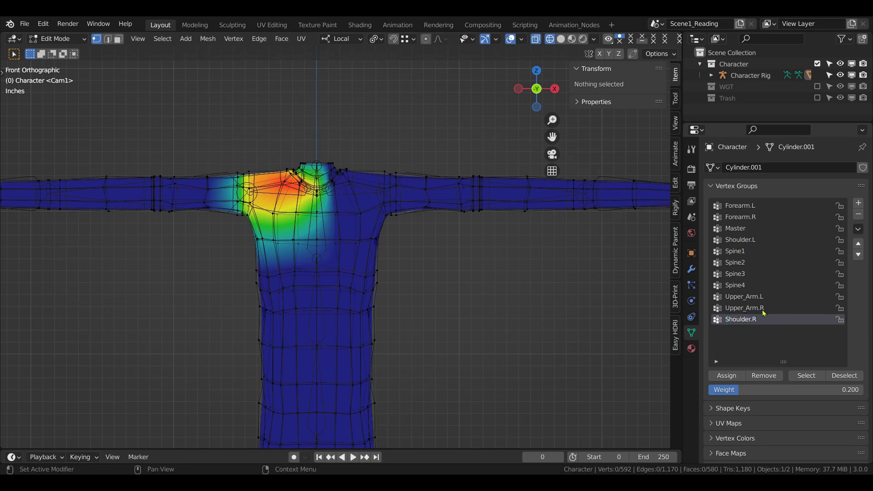
left_click(857, 229)
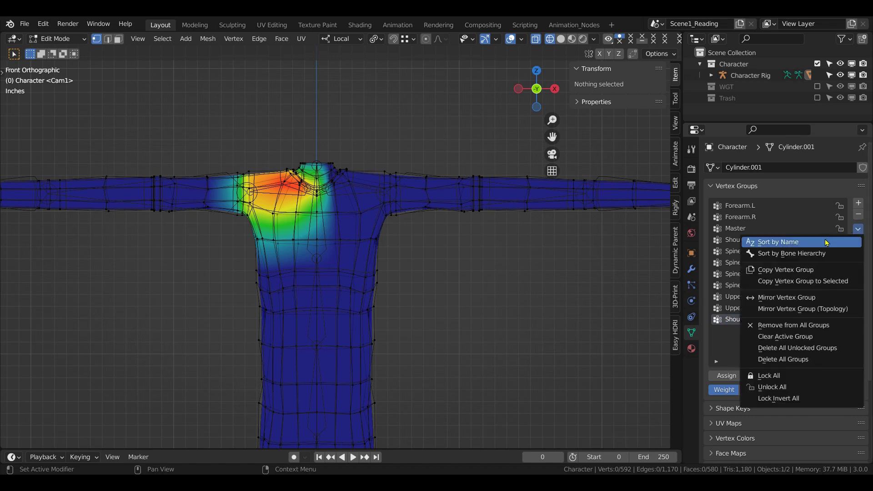
left_click(778, 241)
left_click(747, 243)
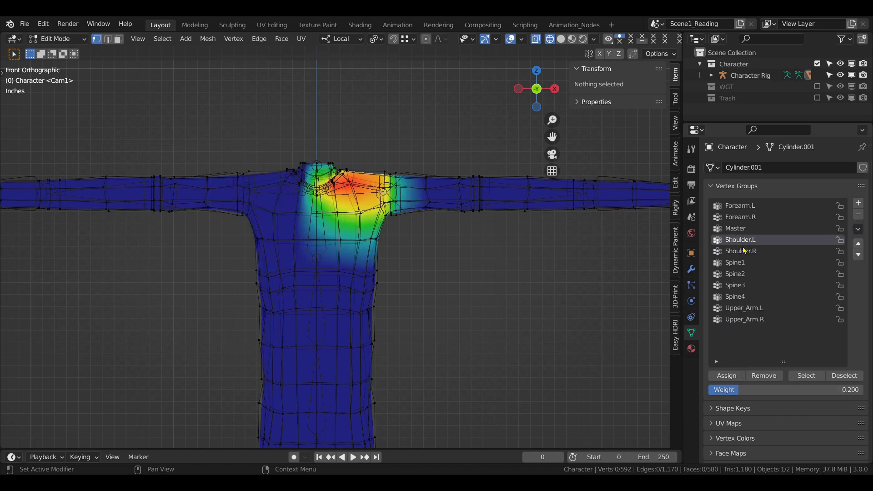
Inspect the Shoulder.R, Spine1 and Upper_Arm.L weights on the shirt.
left_click(742, 252)
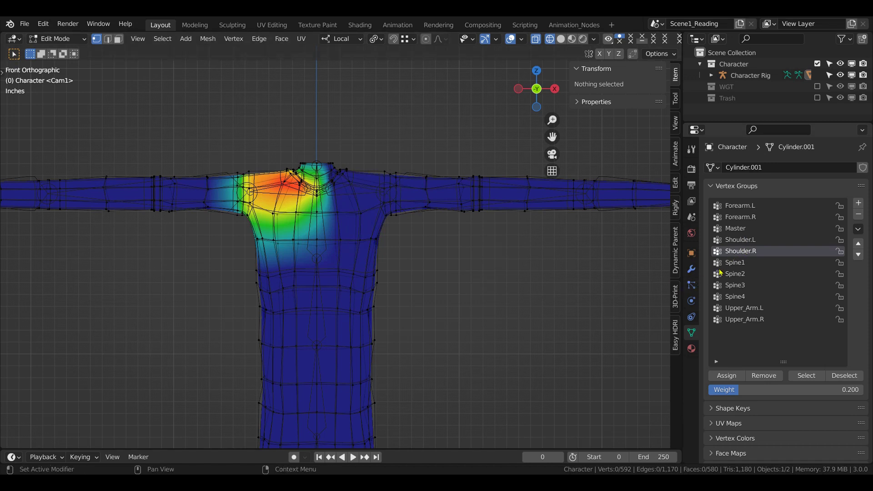
left_click(734, 263)
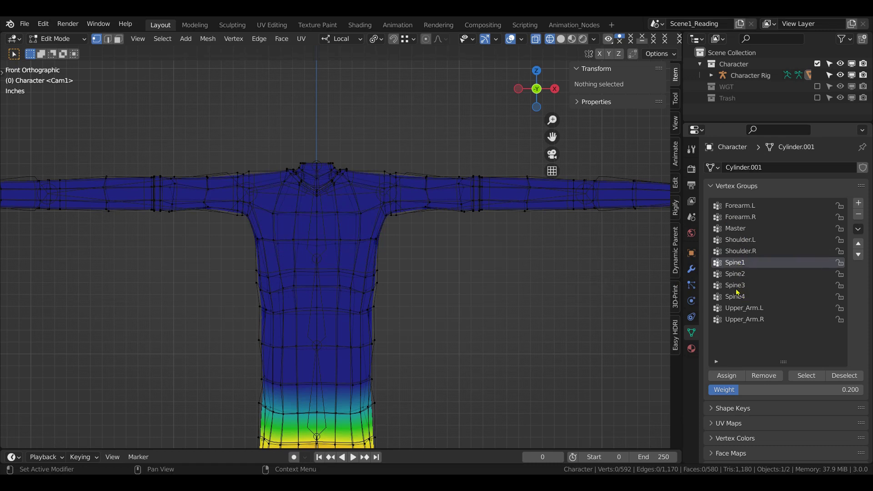
left_click(738, 310)
middle_click_drag(539, 272, 487, 267, "shift")
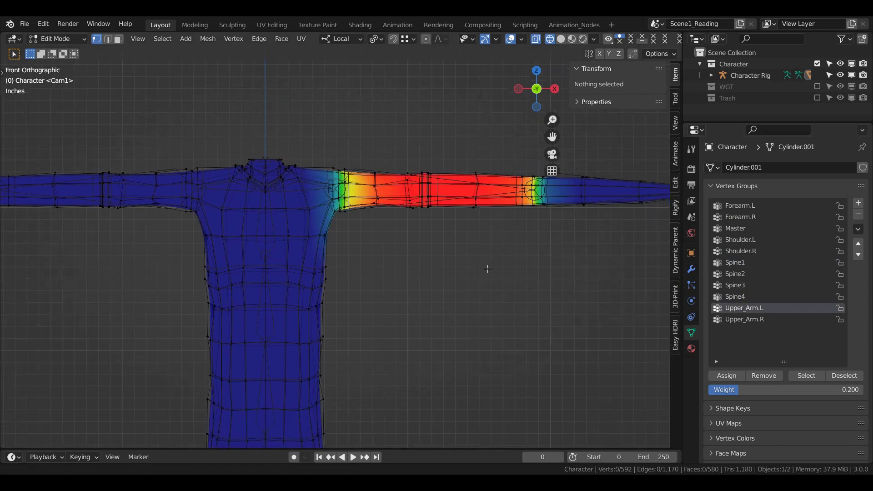
Add the armpit vertices to Upper_Arm.L at 0.2 weight, then reselect the group.
left_click(806, 375)
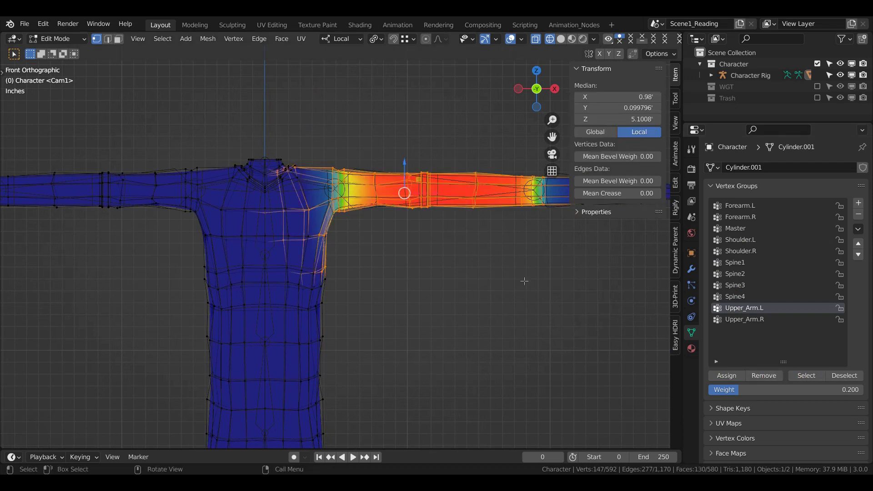
middle_click_drag(458, 275, 402, 285, "shift")
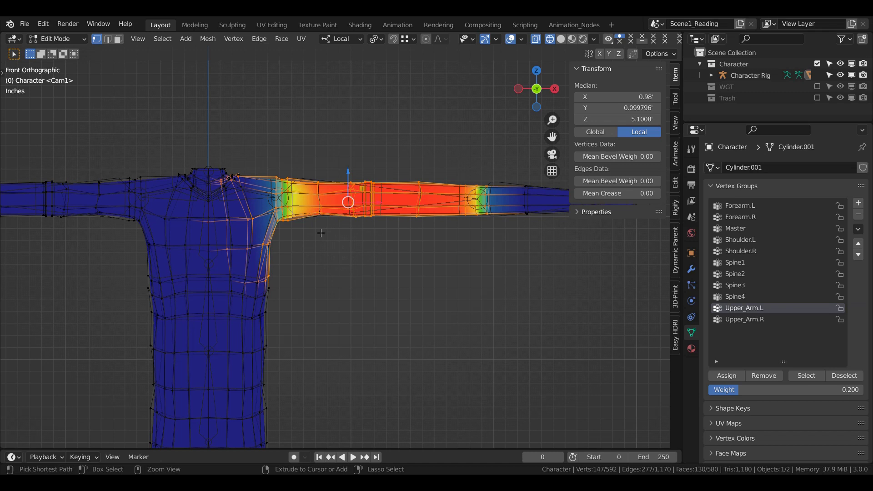
left_click_drag(257, 149, 498, 239, "ctrl")
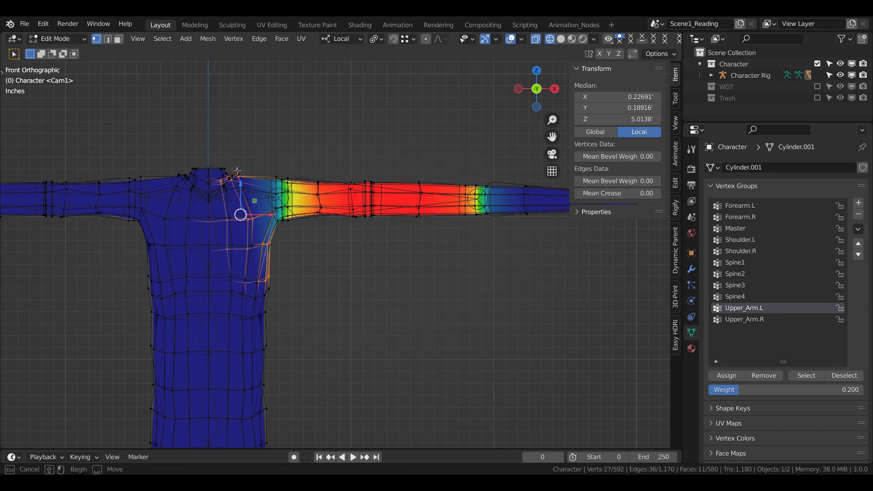
left_click_drag(237, 166, 286, 253, "ctrl")
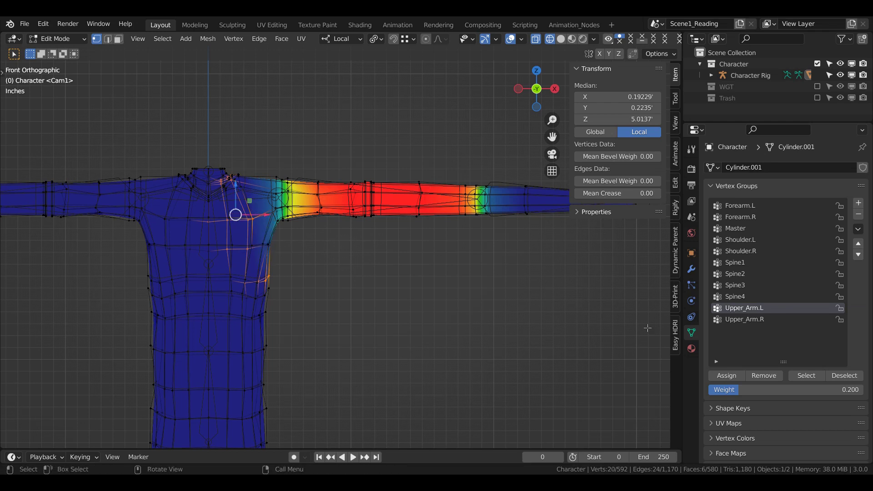
left_click(729, 376)
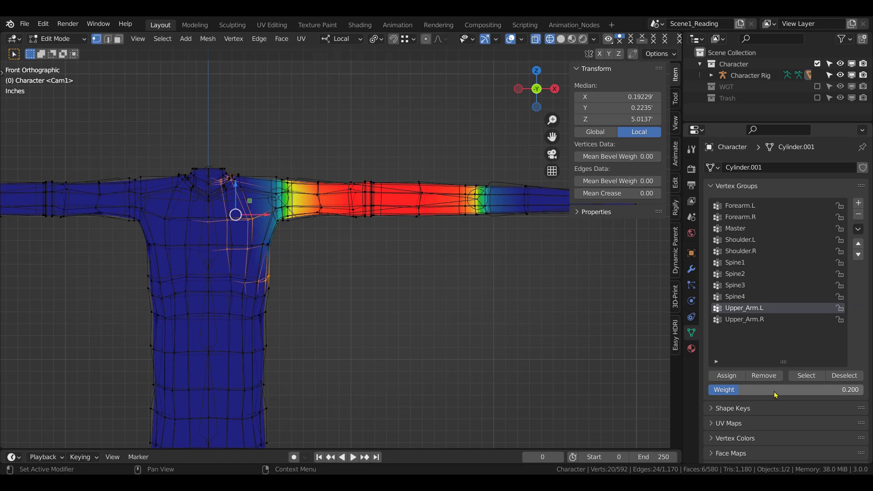
left_click(764, 375)
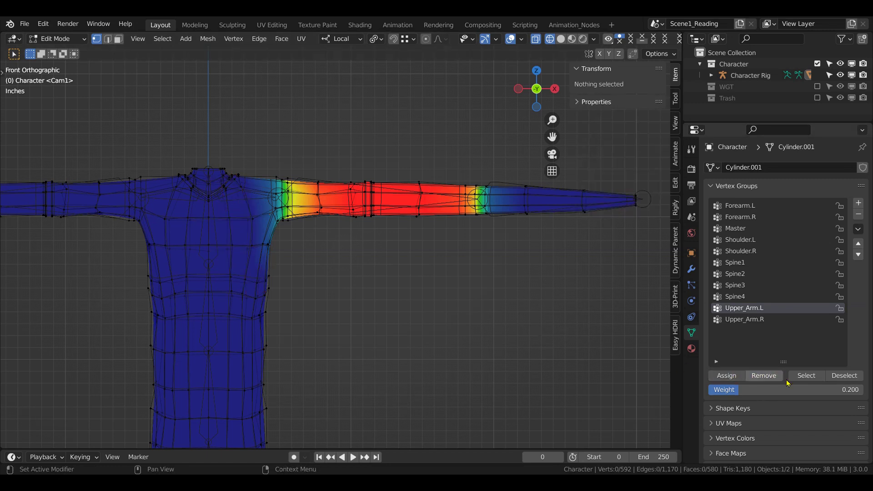
left_click(805, 376)
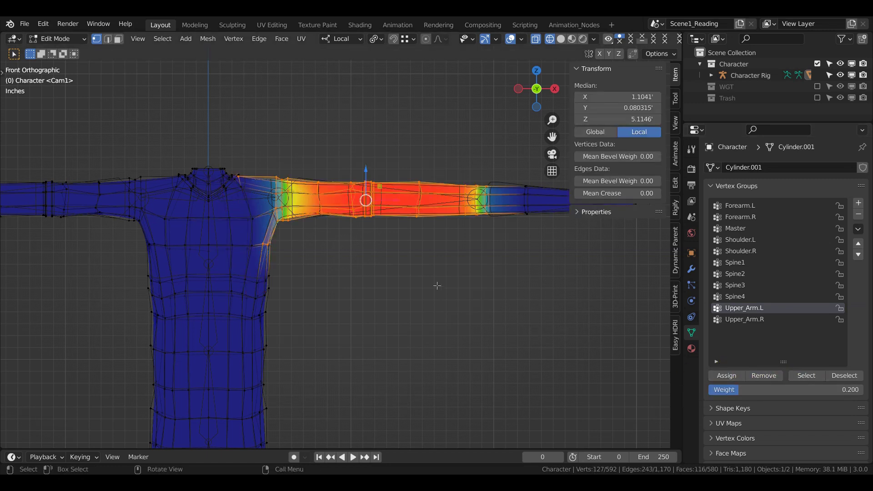
Delete the old Upper_Arm.R vertex group.
scroll(437, 286, "down", 1)
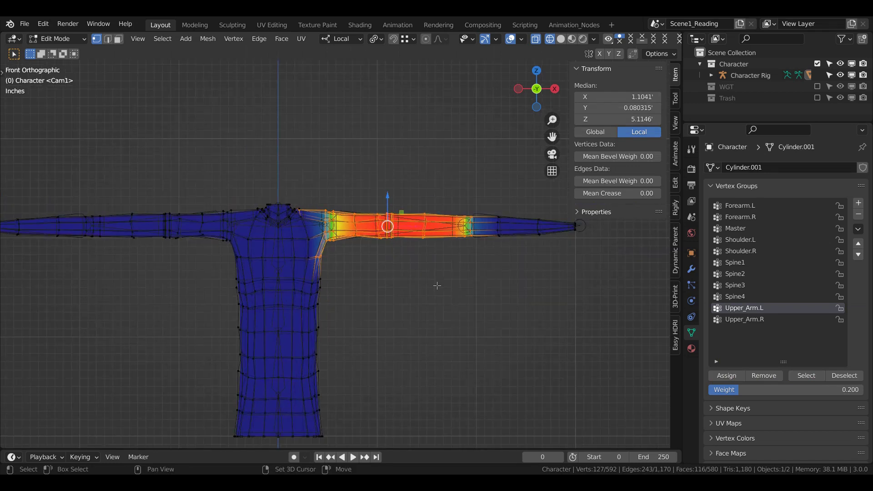
scroll(462, 317, "down", 1)
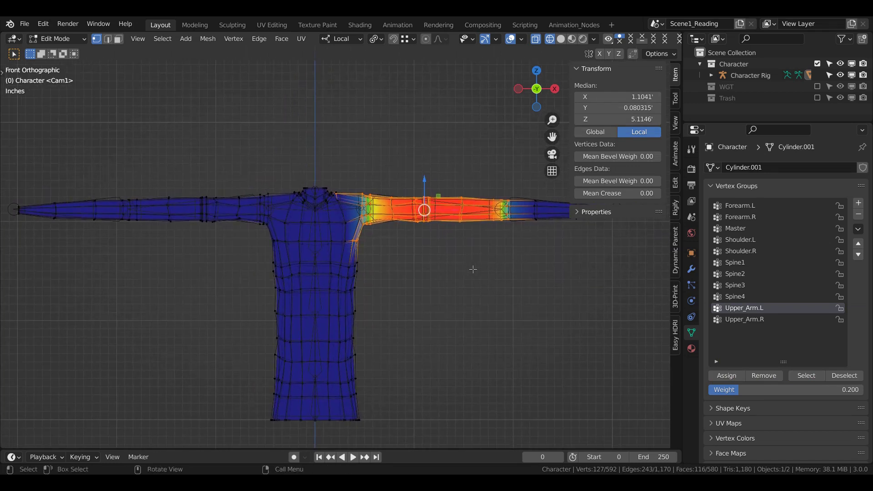
double_click(740, 319)
key("ctrl+c")
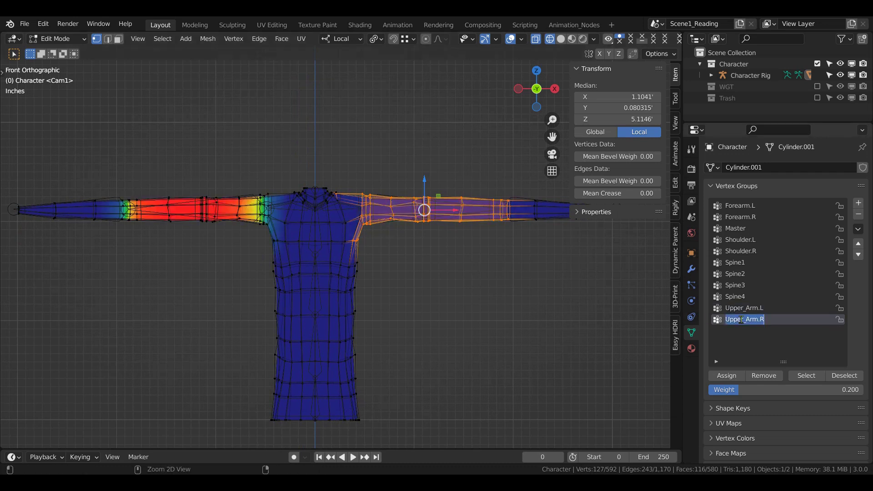
key("Return")
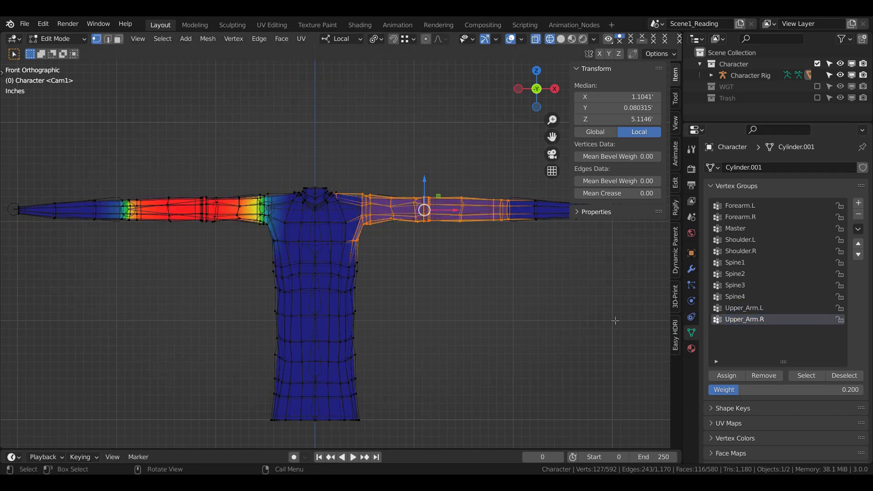
left_click(858, 215)
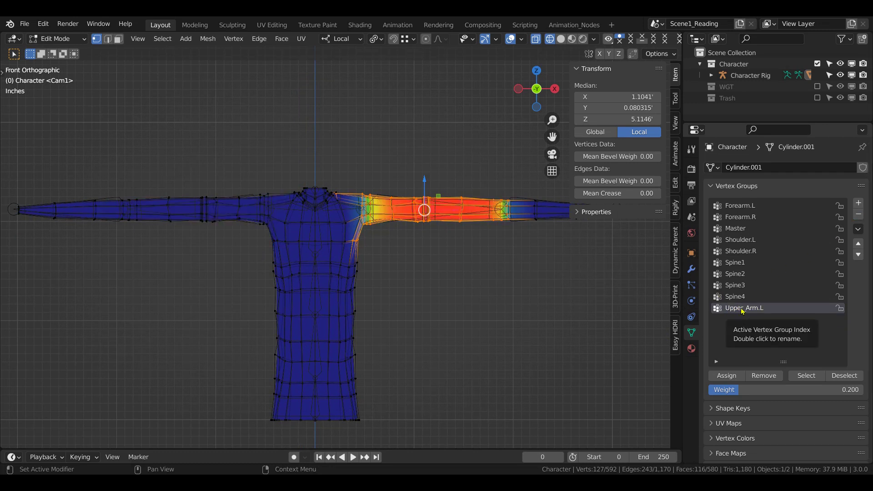
Duplicate Upper_Arm.L and mirror the copied weights onto the opposite arm.
left_click(857, 229)
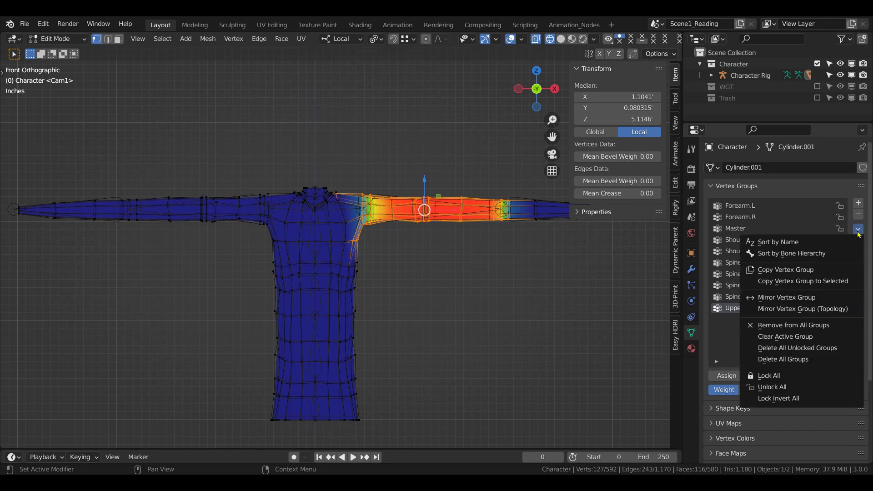
left_click(807, 269)
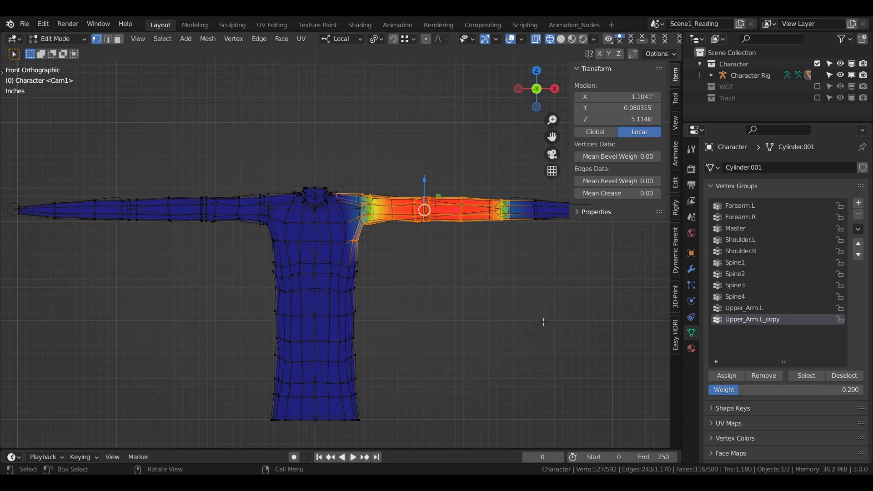
key("ctrl+i")
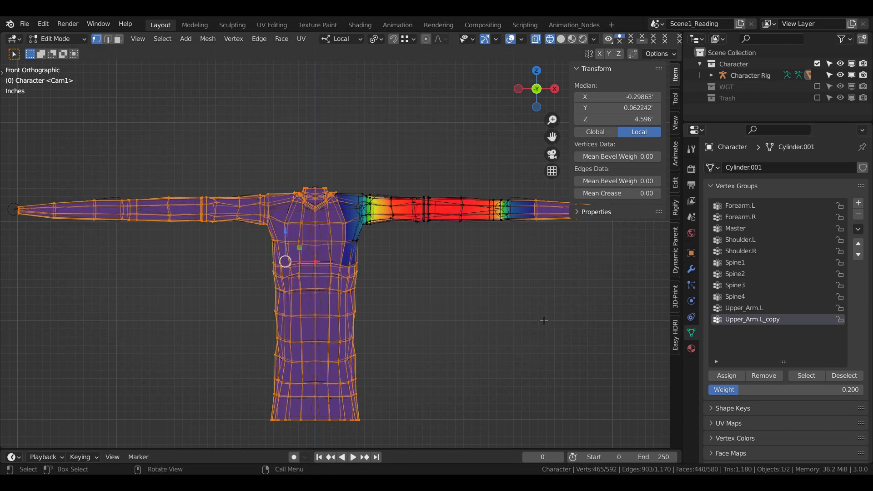
key("a")
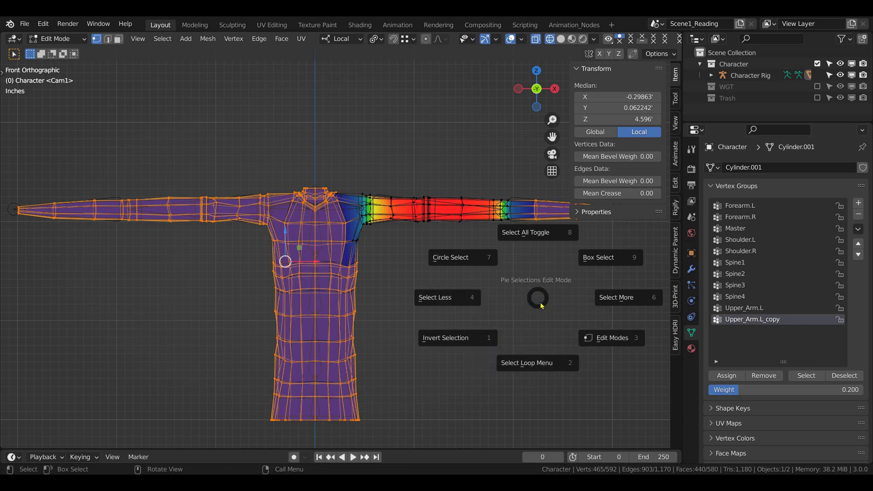
key("Escape")
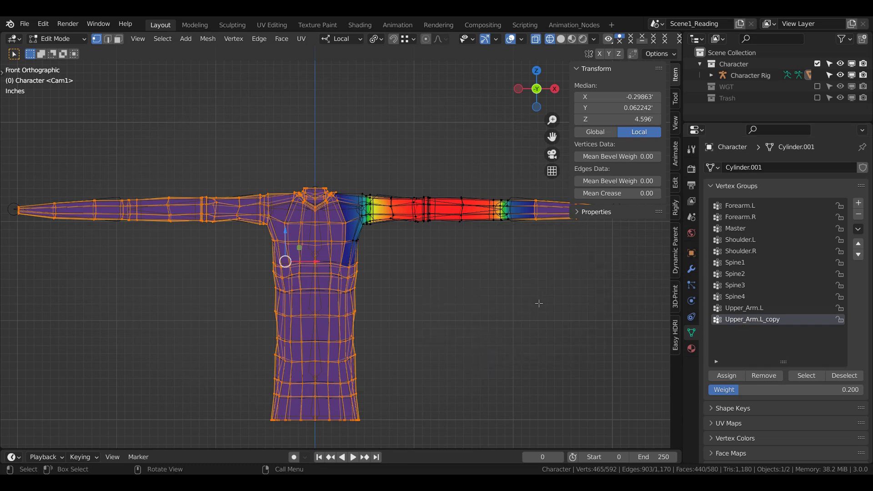
left_click(859, 229)
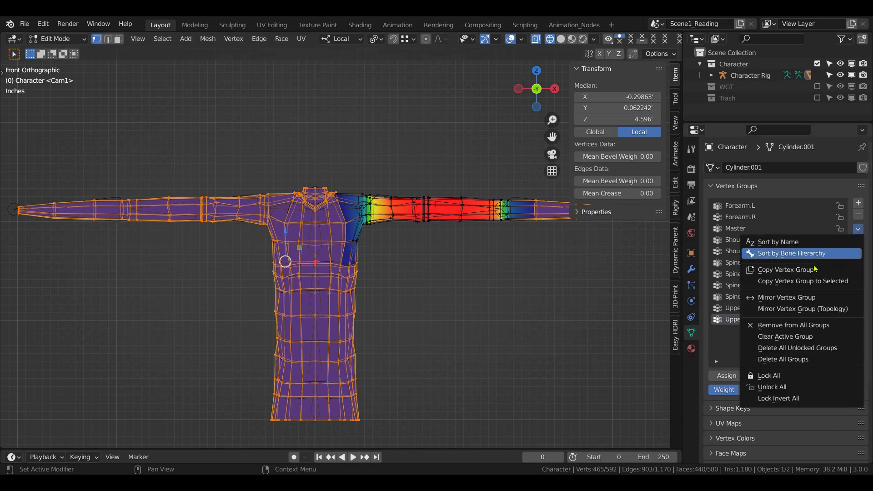
left_click(800, 307)
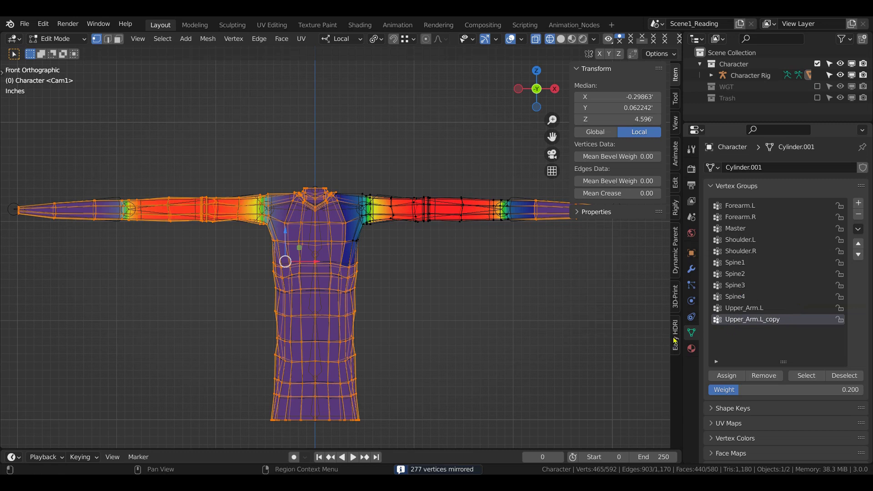
Remove the original arm's vertices from the Upper_Arm.L_copy group.
key("alt+a")
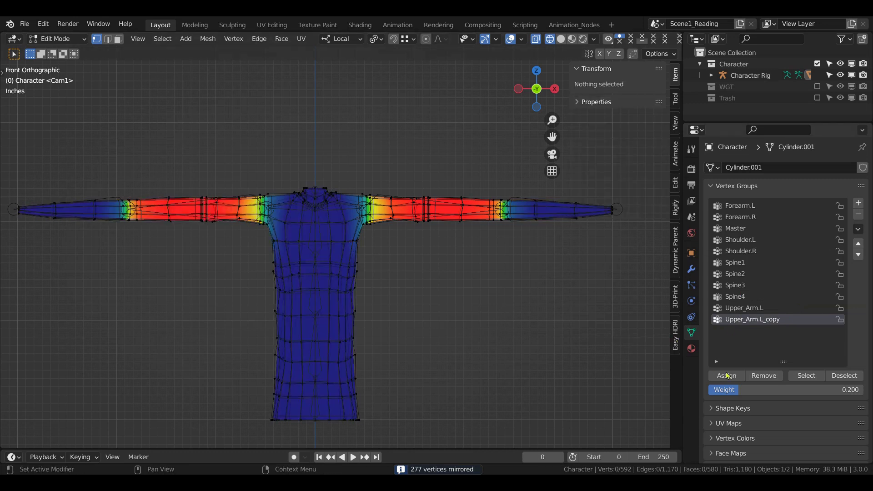
left_click(806, 375)
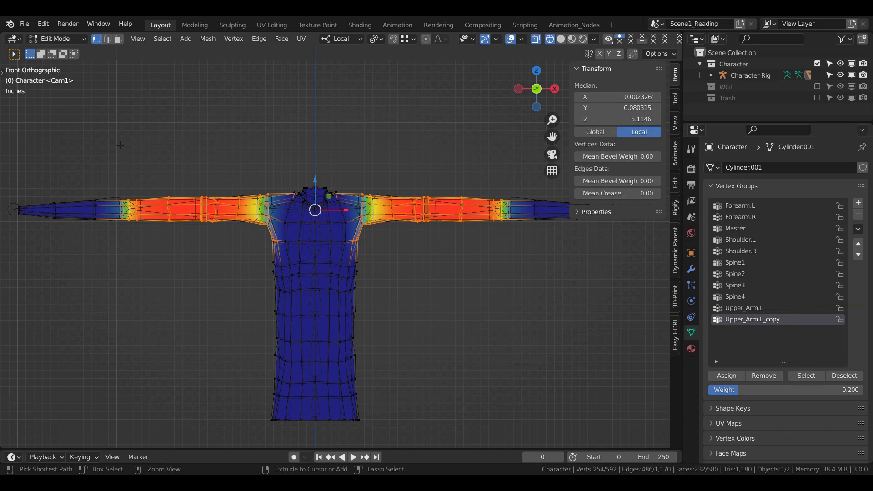
left_click_drag(105, 153, 315, 296, "ctrl")
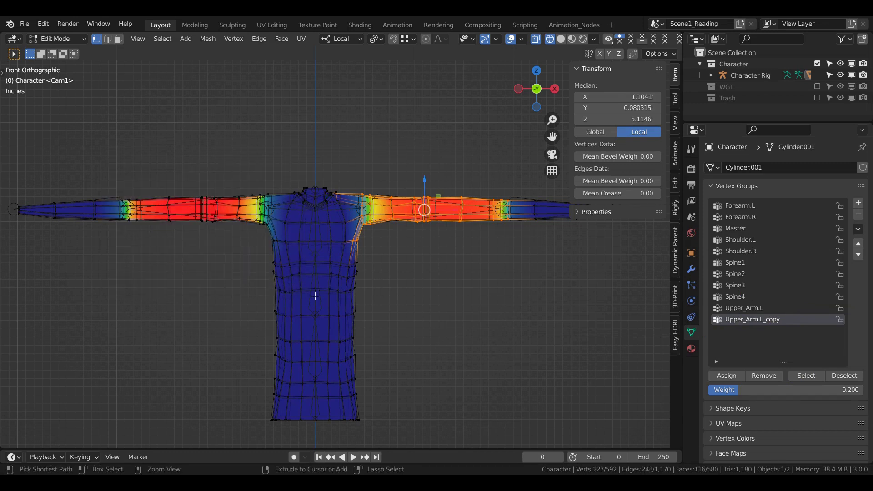
left_click(764, 377)
Rename Upper_Arm.L_copy to Upper_Arm.R and clear the vertex selection.
double_click(732, 320)
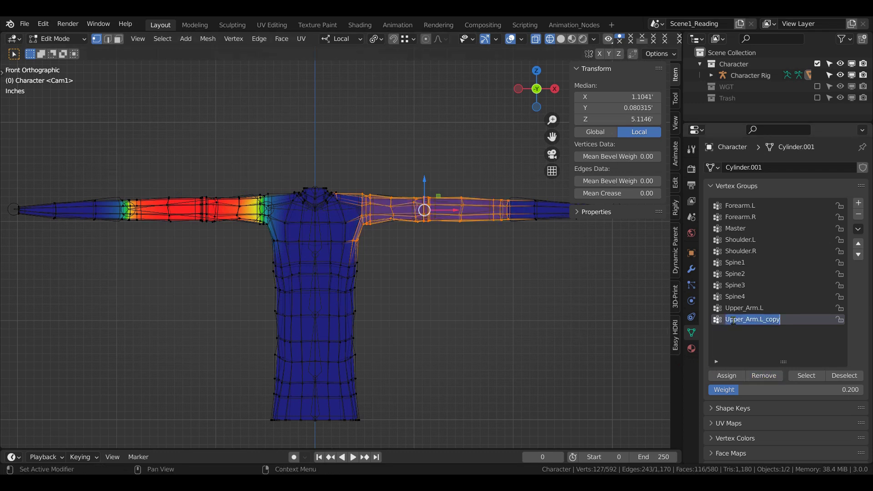
key("ctrl+v")
key("Return")
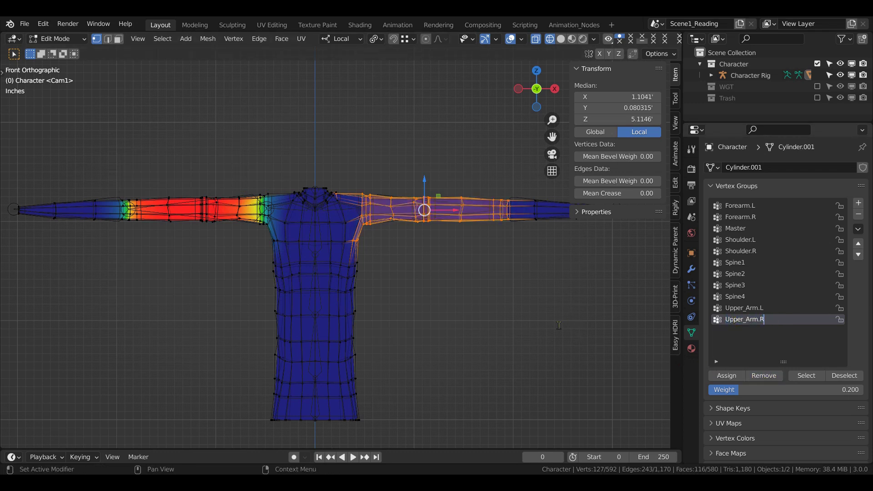
left_click(445, 303)
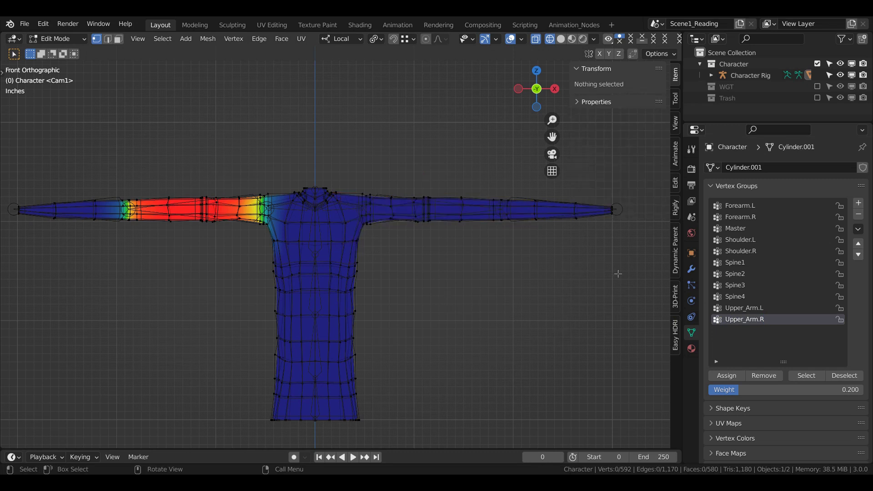
Compare the Upper_Arm.L and Upper_Arm.R weights, then display Forearm.L.
left_click(744, 308)
left_click(744, 319)
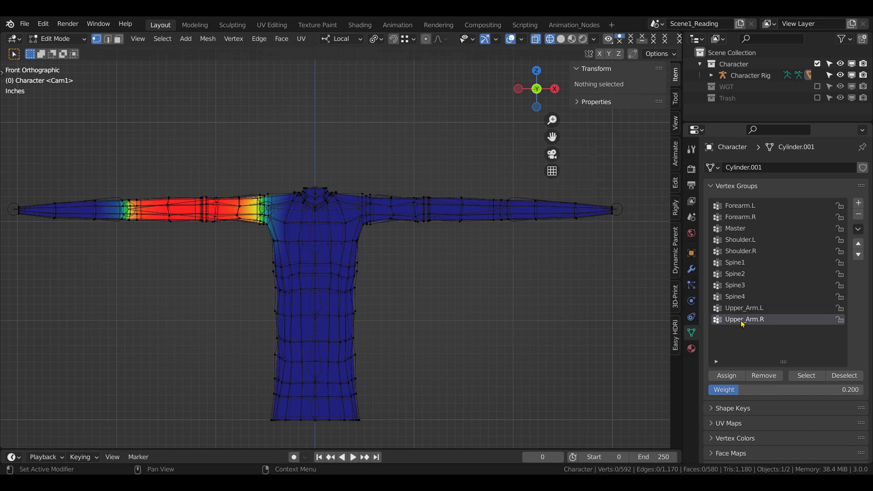
middle_click_drag(581, 306, 558, 289, "shift")
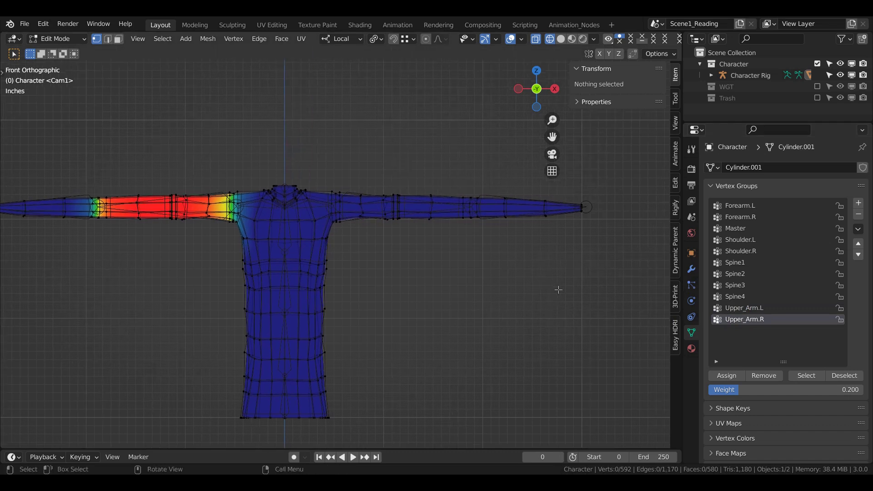
left_click(739, 207)
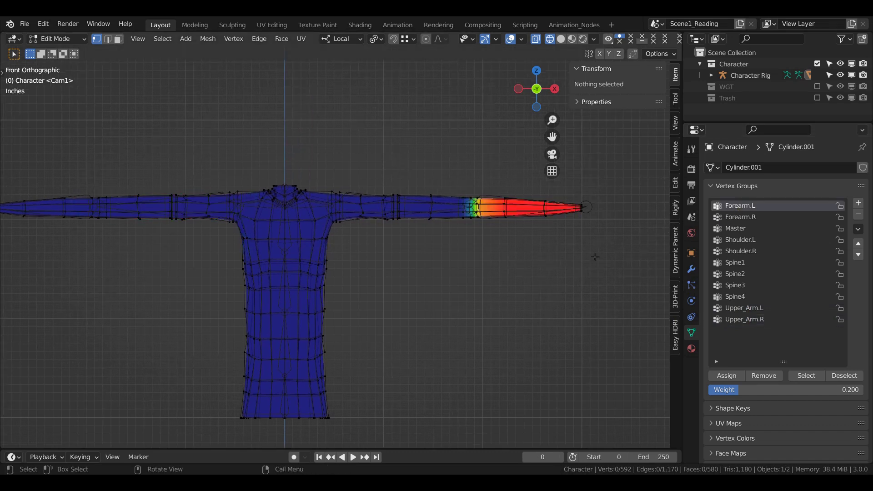
Assign the whole forearm to Forearm.L at full weight 1.0.
left_click(806, 380)
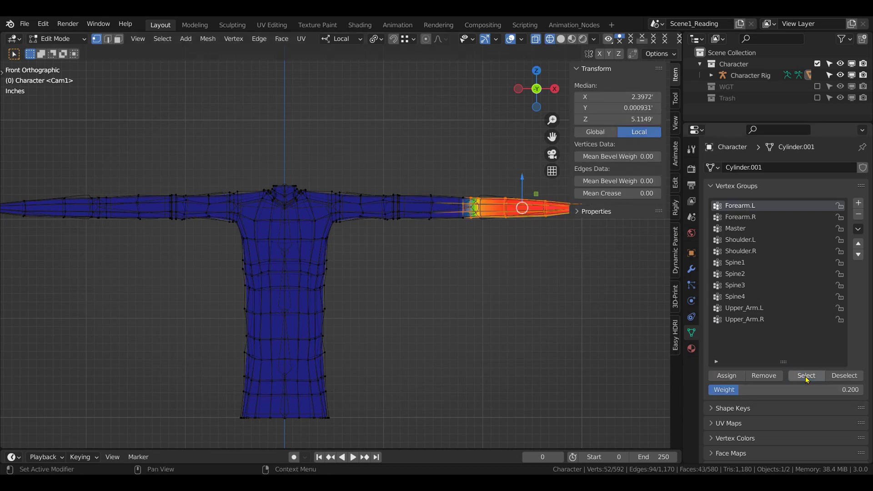
middle_click_drag(494, 273, 413, 280, "shift")
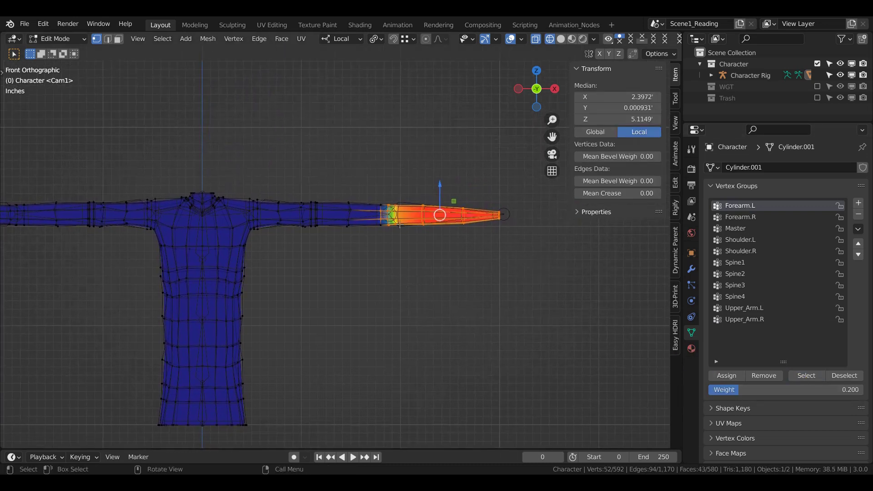
scroll(399, 225, "up", 5)
scroll(400, 224, "down", 5)
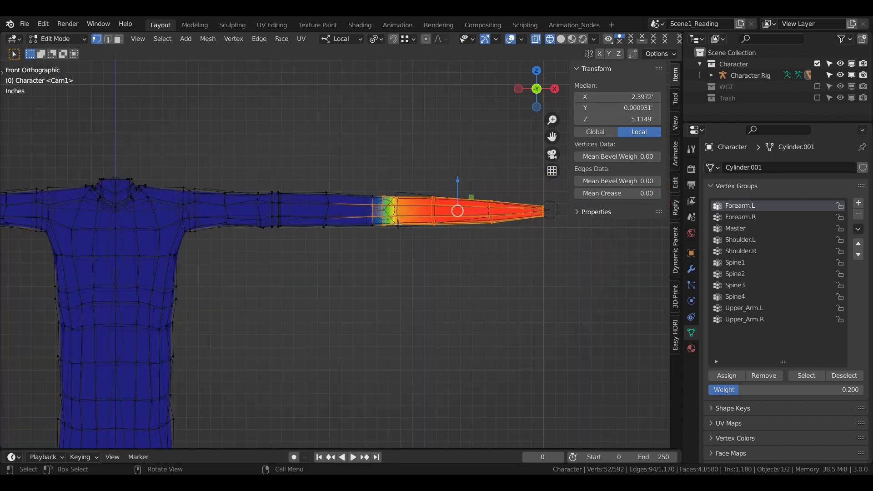
left_click_drag(375, 196, 503, 257)
left_click(420, 231)
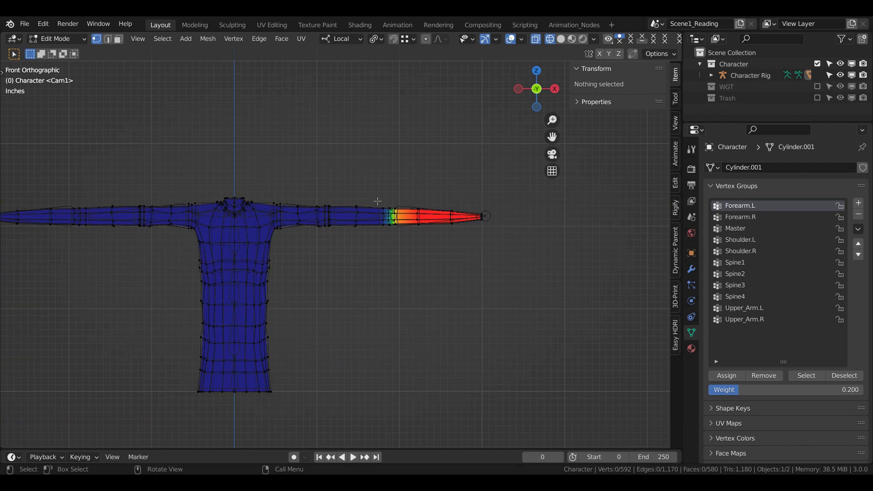
left_click_drag(378, 201, 500, 277)
scroll(459, 247, "up", 4)
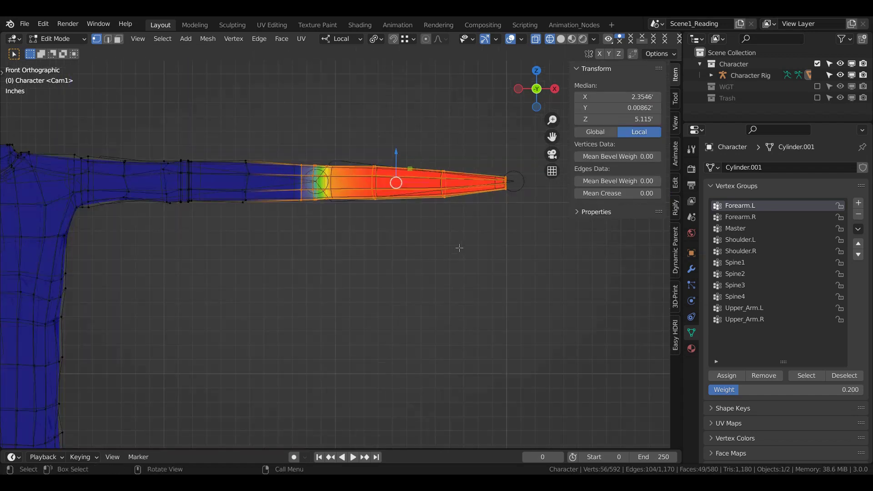
left_click(725, 389)
type("1")
key("Return")
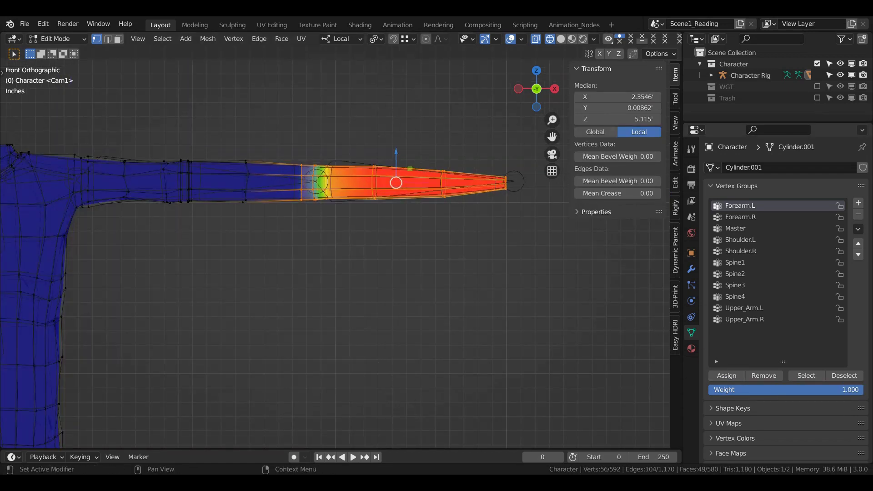
left_click(726, 376)
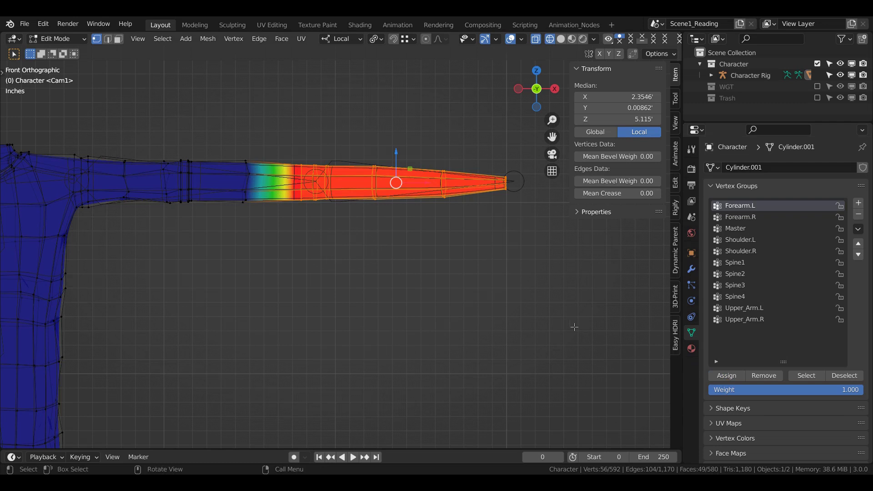
Assign the elbow transition edge loop to Forearm.L at weight 0.2.
scroll(289, 202, "up", 4)
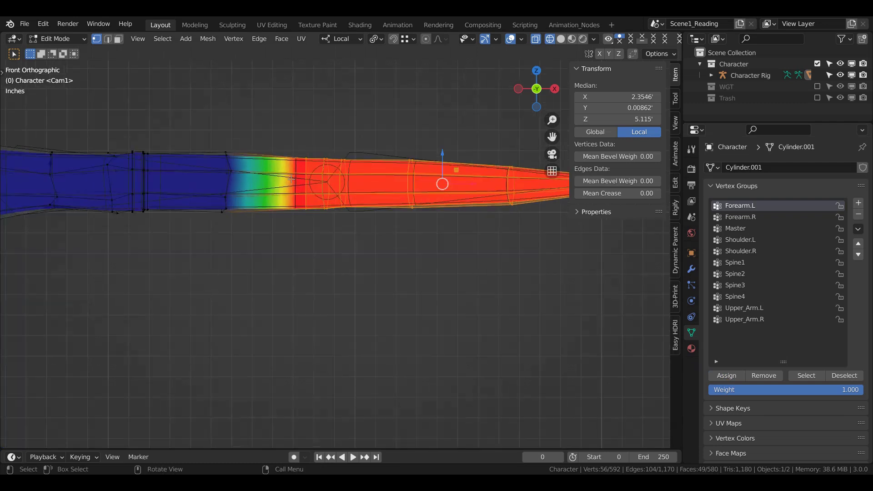
left_click_drag(302, 125, 323, 269)
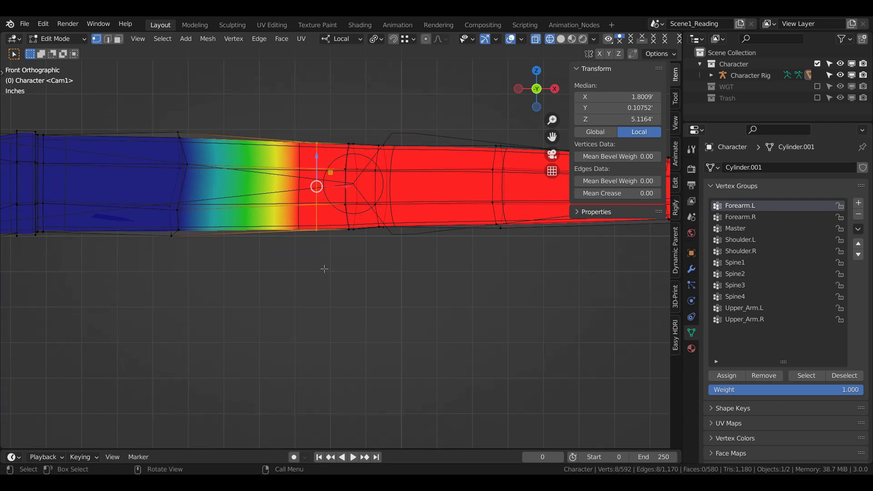
left_click(786, 390)
type("0.2")
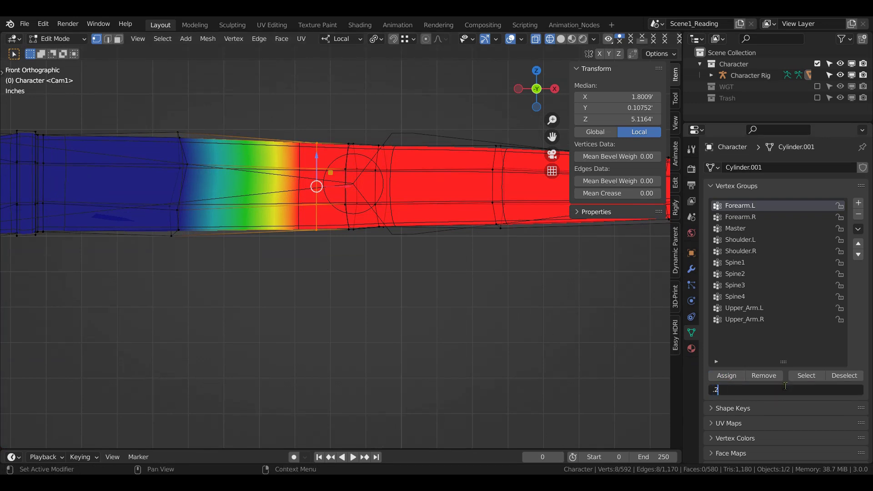
key("Return")
left_click(726, 376)
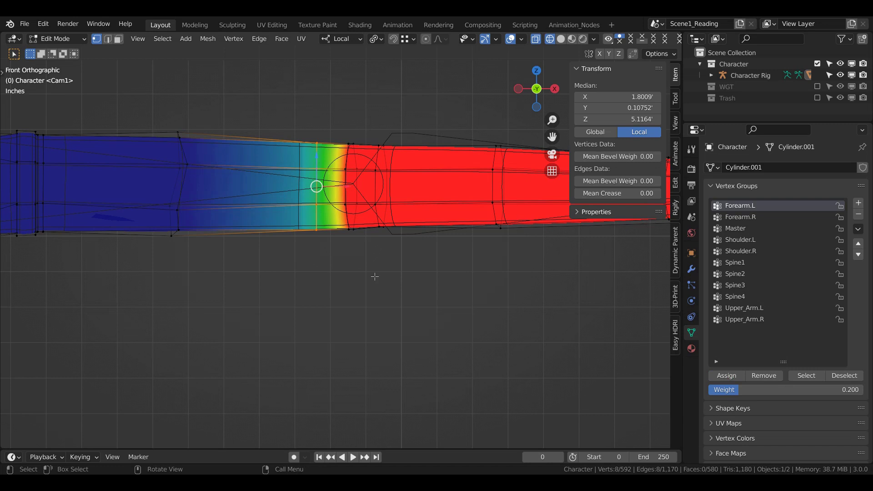
scroll(338, 257, "down", 5)
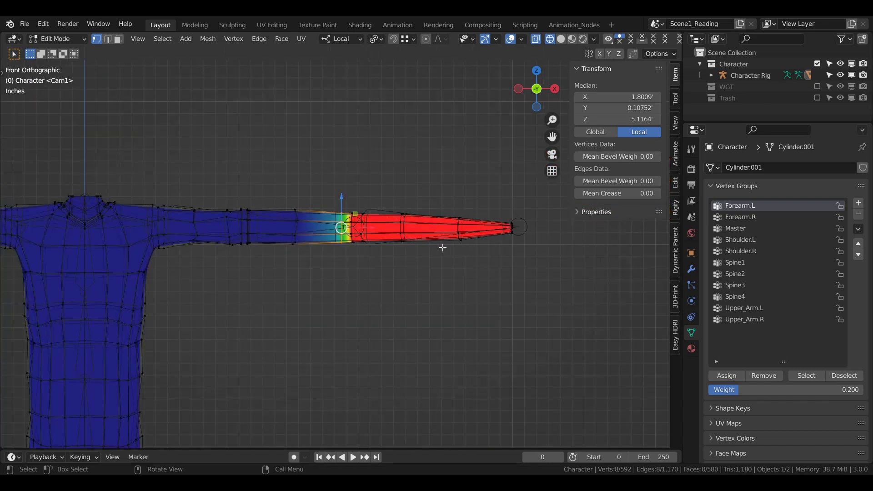
left_click(800, 376)
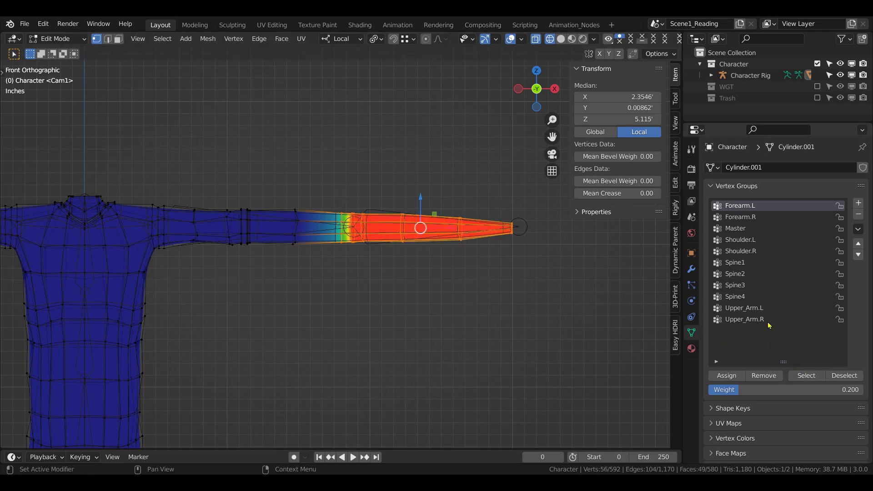
Delete the old Forearm.R vertex group.
double_click(748, 218)
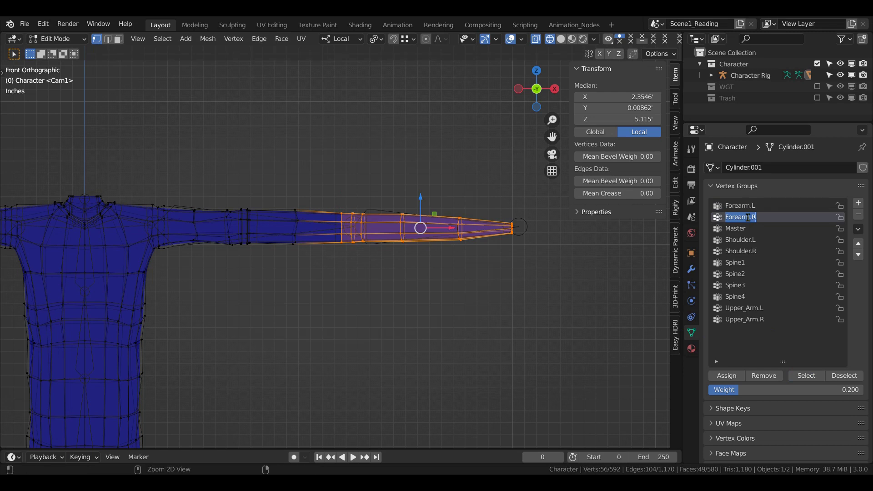
key("Return")
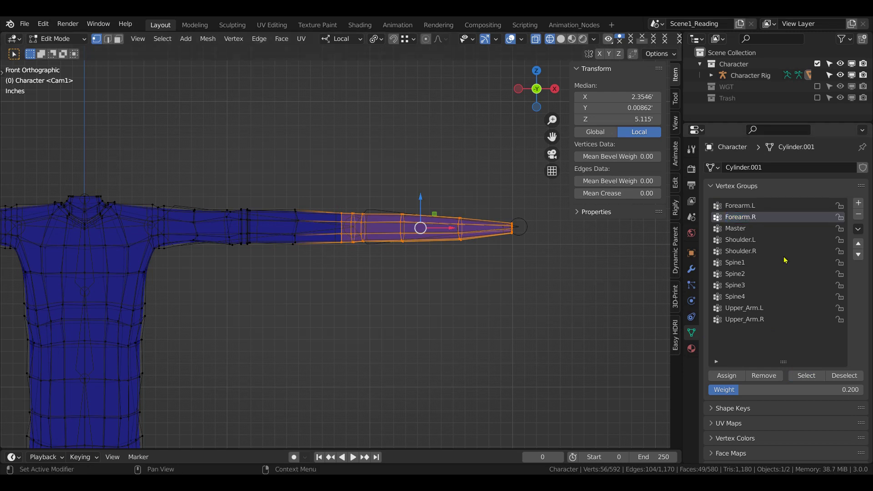
left_click(857, 216)
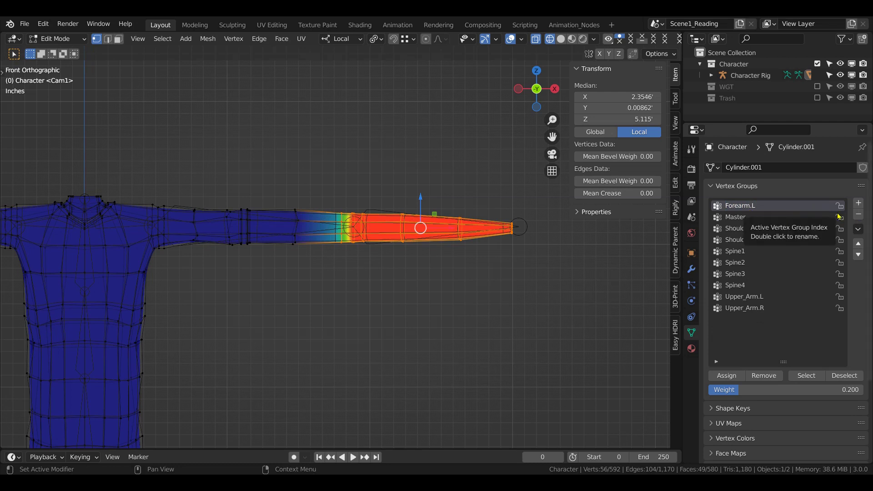
Duplicate Forearm.L and mirror the copy's weights by topology.
left_click(858, 231)
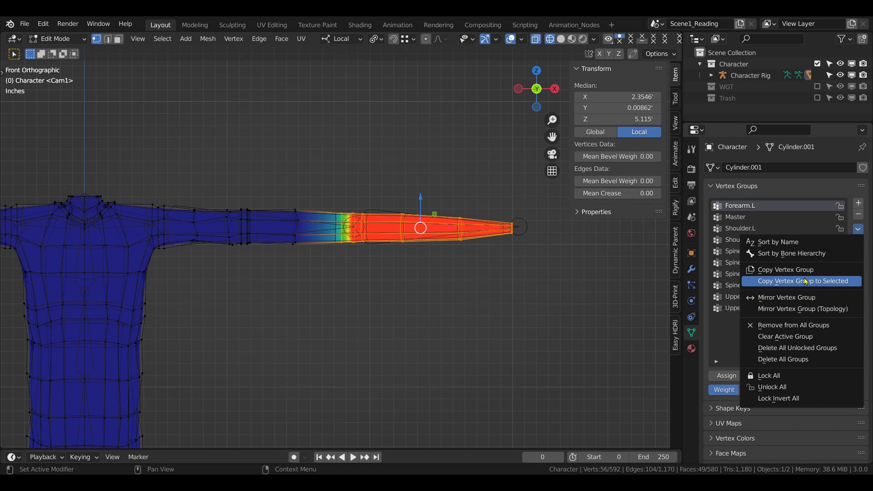
left_click(786, 270)
scroll(572, 315, "down", 3)
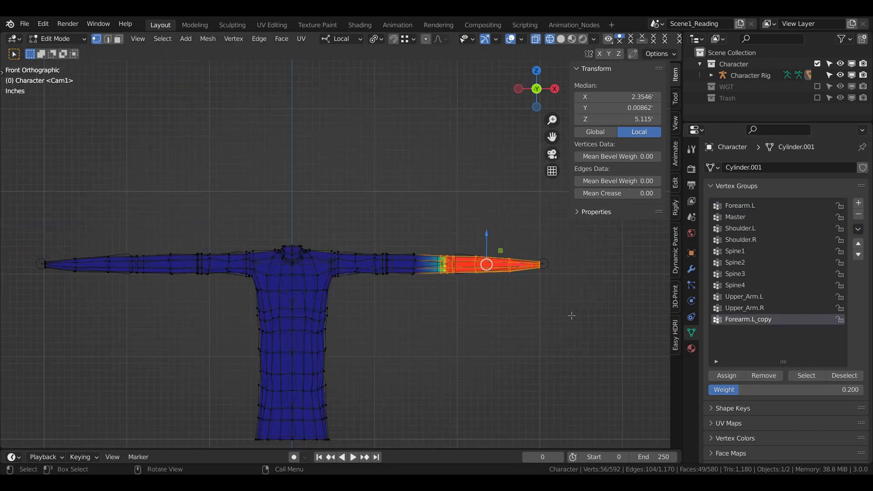
key("a")
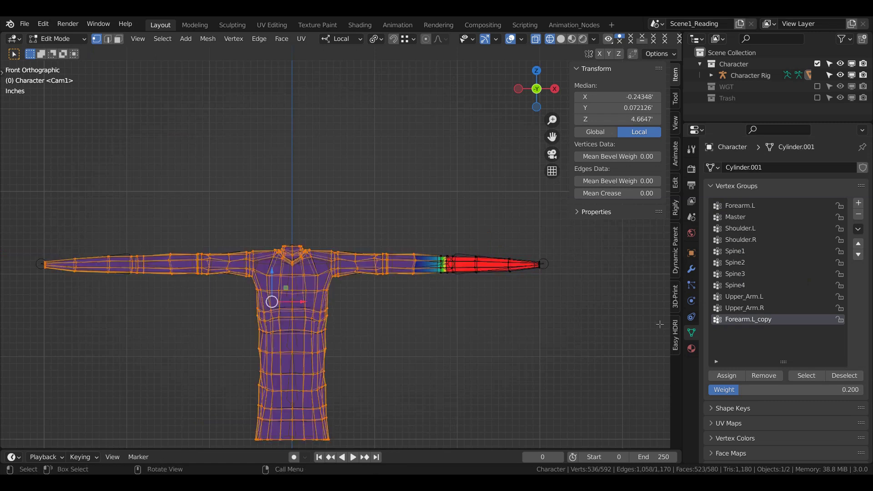
left_click(858, 229)
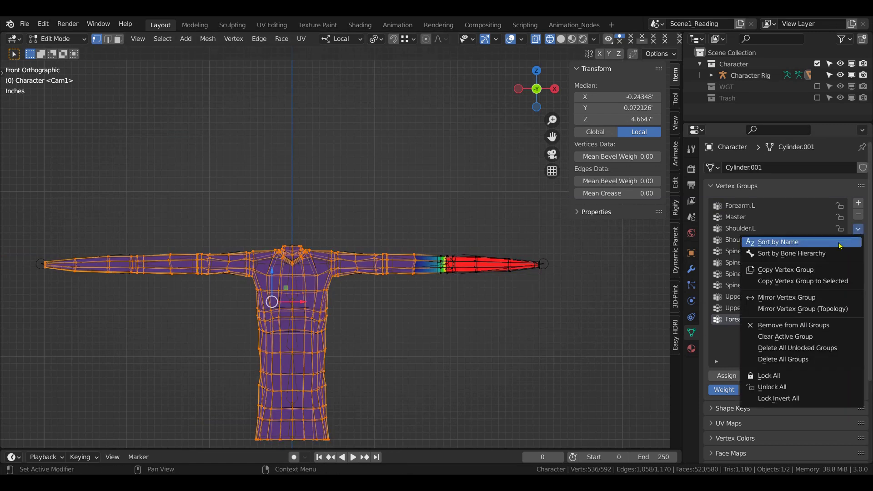
left_click(806, 309)
Remove the viewer-right forearm vertices from the copied group.
left_click(627, 357)
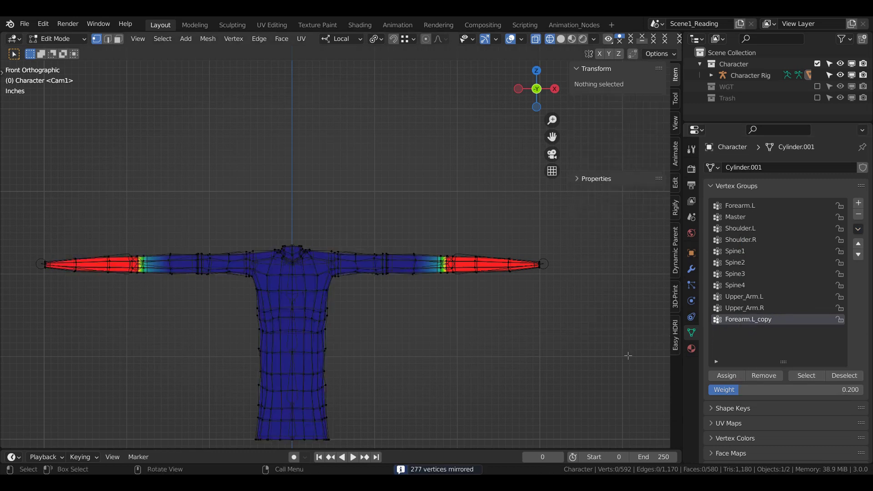
left_click(814, 377)
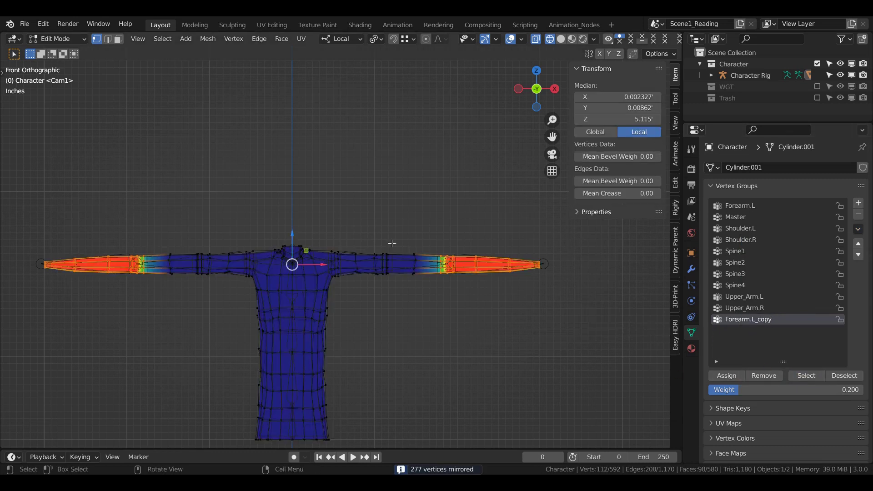
left_click_drag(14, 205, 182, 312, "ctrl")
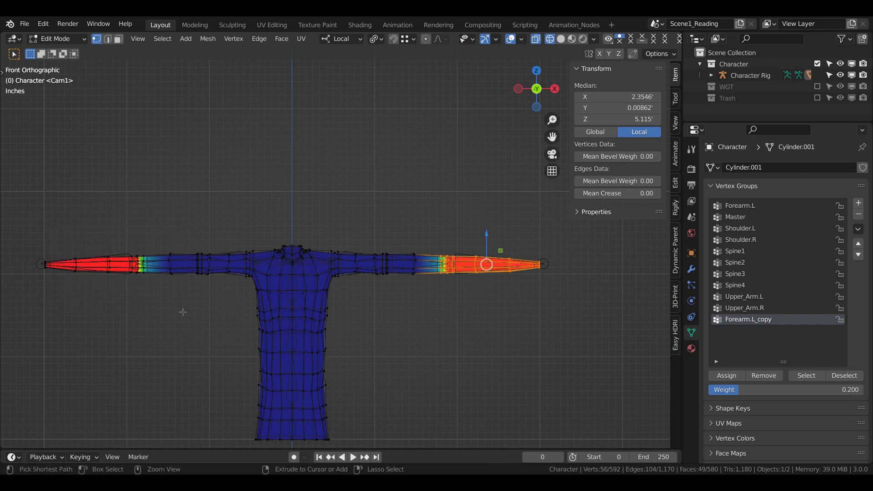
left_click(769, 378)
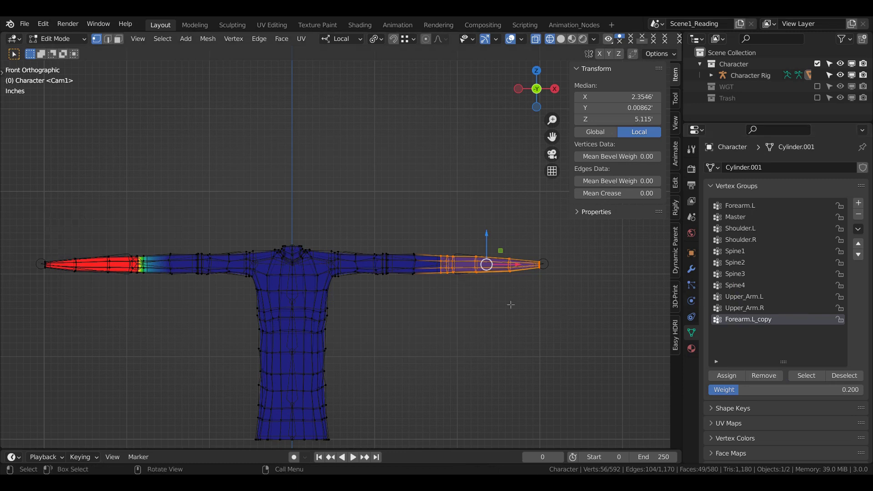
Rename the copied group to Forearm.R.
double_click(743, 319)
type("Forearm.R")
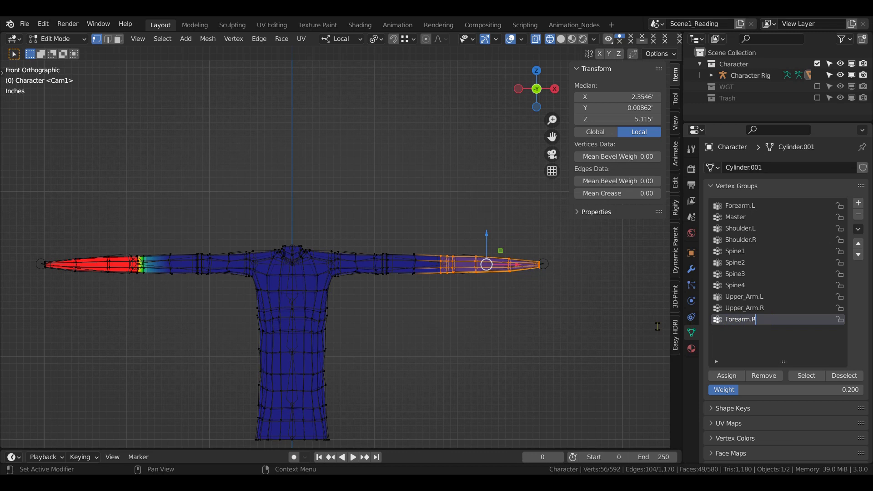
key("Return")
scroll(515, 281, "down", 2)
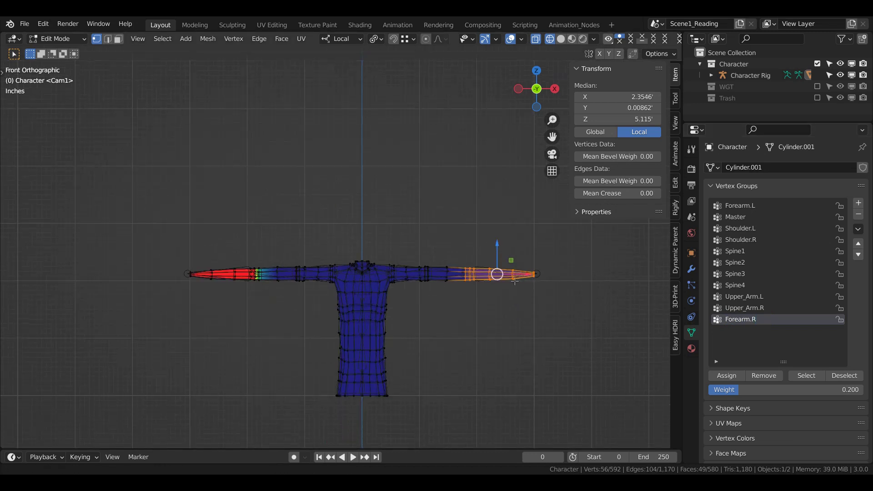
middle_click_drag(514, 281, 518, 265, "shift")
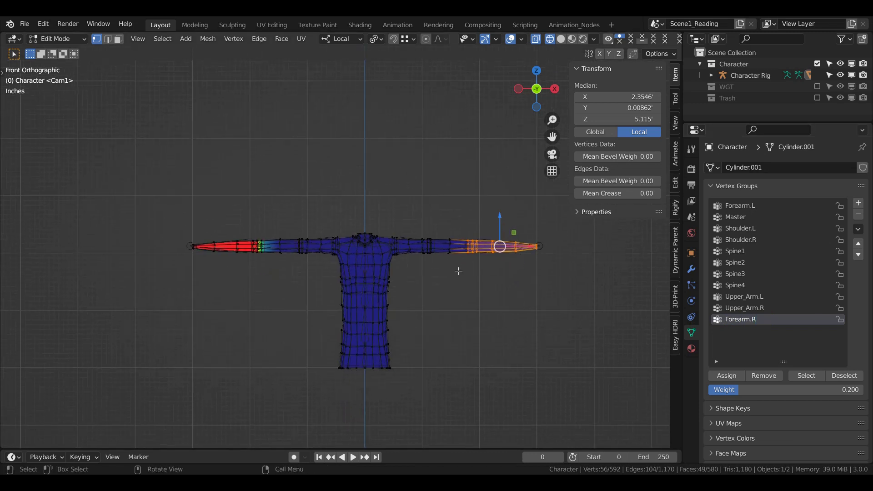
key("ctrl+Tab")
Return the shirt to Object Mode with solid shading and X-ray off.
left_click(425, 242)
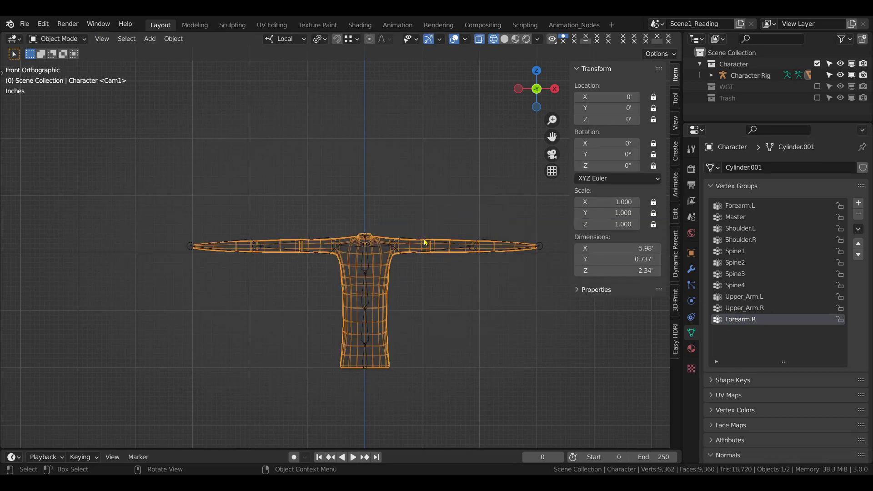
left_click(504, 39)
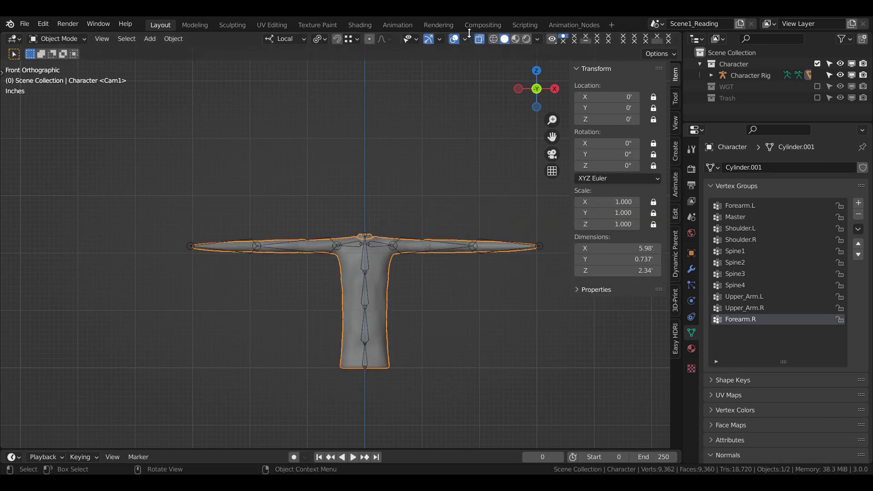
left_click(476, 39)
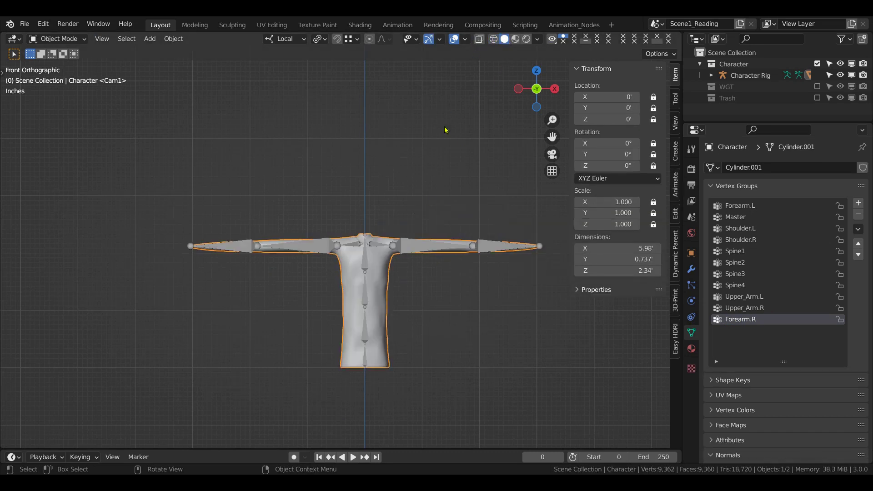
scroll(425, 254, "up", 3)
Display the rig's bones as Stick and put it in Pose Mode.
left_click(425, 253)
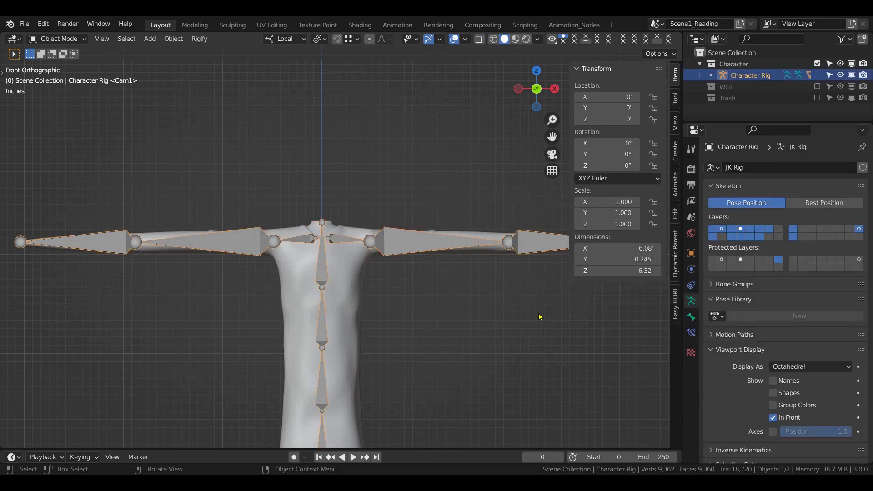
left_click(785, 366)
left_click(786, 392)
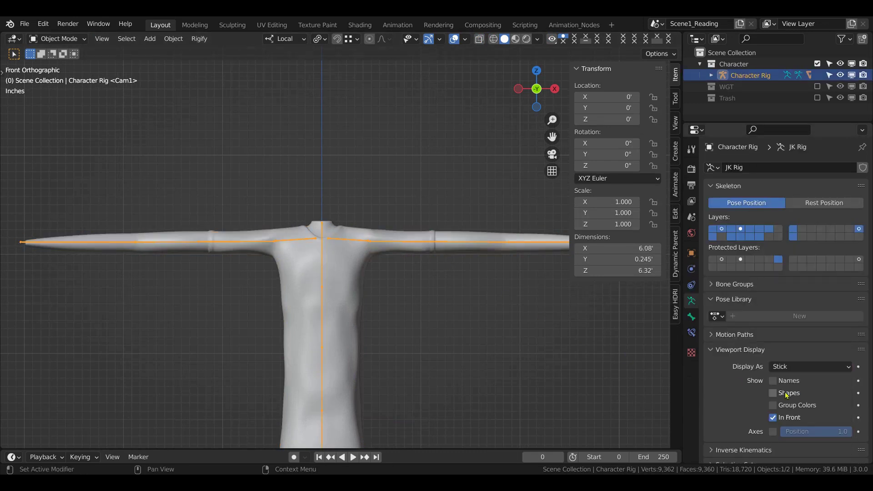
key("ctrl+Tab")
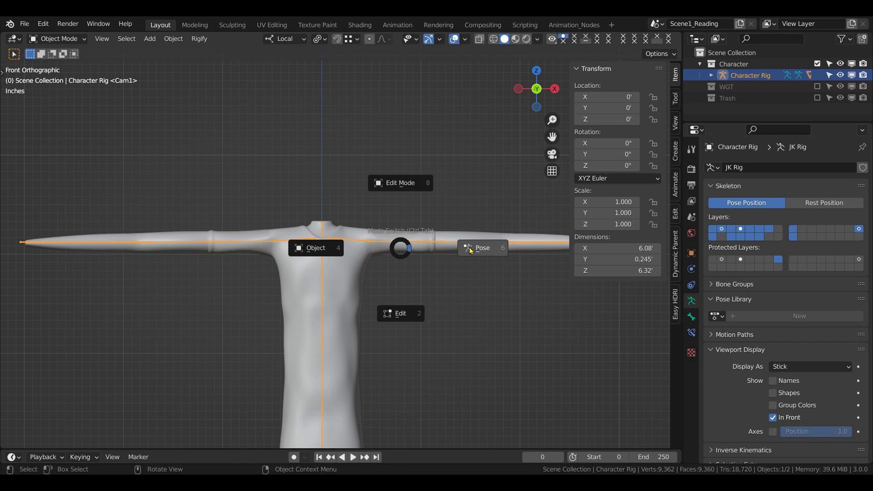
left_click(470, 249)
Test-rotate the Upper_Arm.L bone, then cancel back to rest pose.
left_click(410, 242)
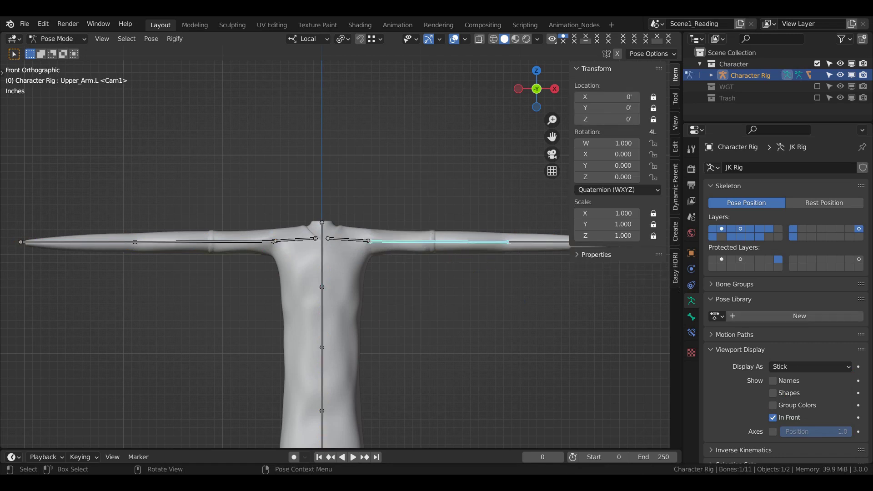
key("r")
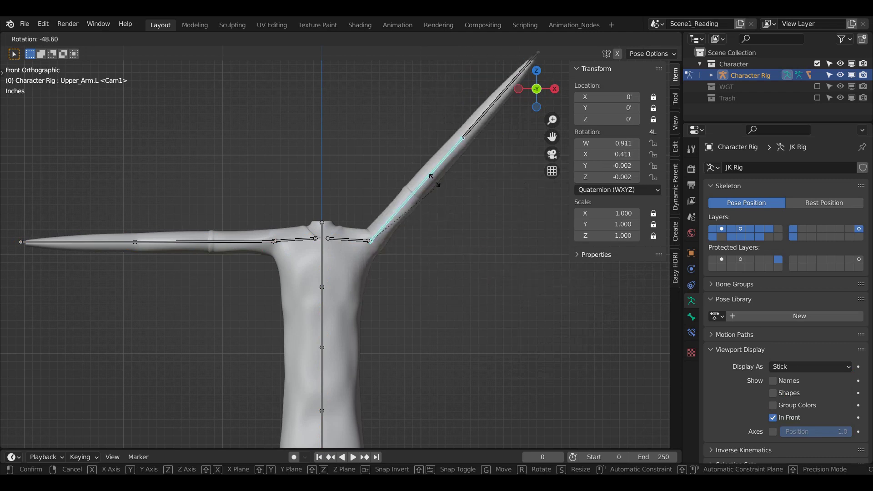
right_click(408, 202)
scroll(311, 320, "down", 2)
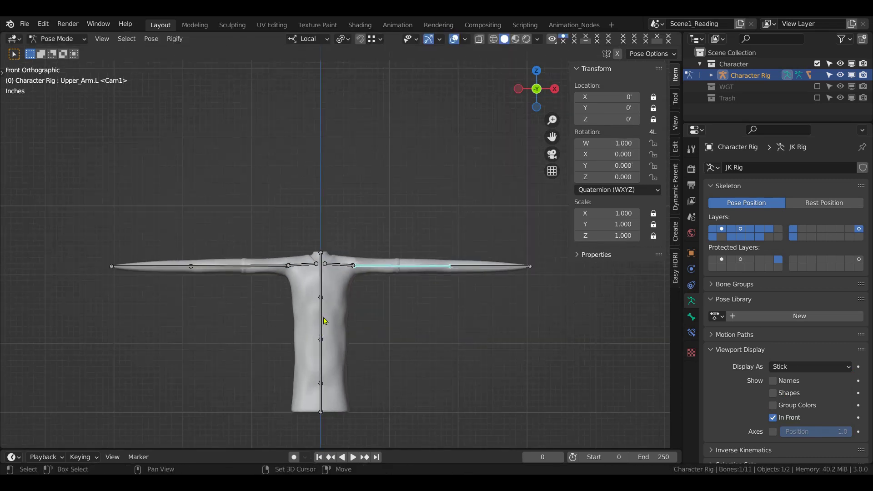
middle_click_drag(325, 320, 323, 296, "shift")
Test-bend Spine2 and Spine3 about local X, cancelling each.
left_click(353, 280)
key("r")
key("x")
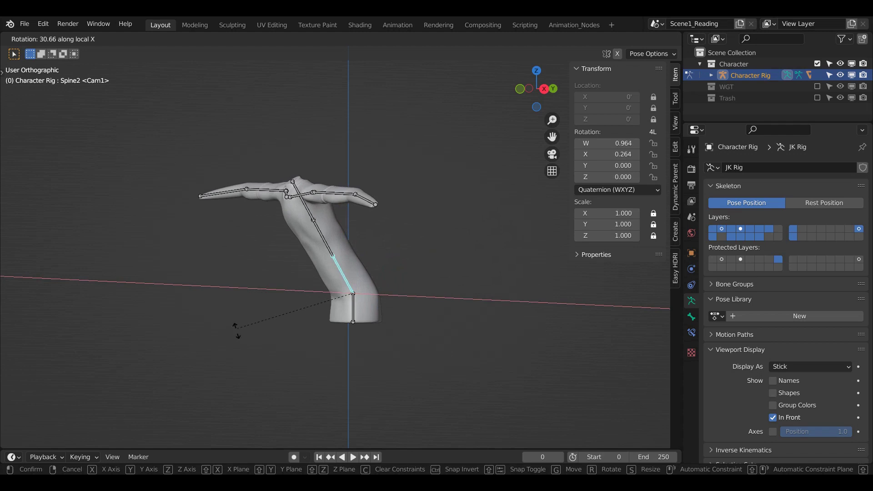
key("Escape")
left_click(353, 227)
middle_click_drag(359, 227, 455, 273)
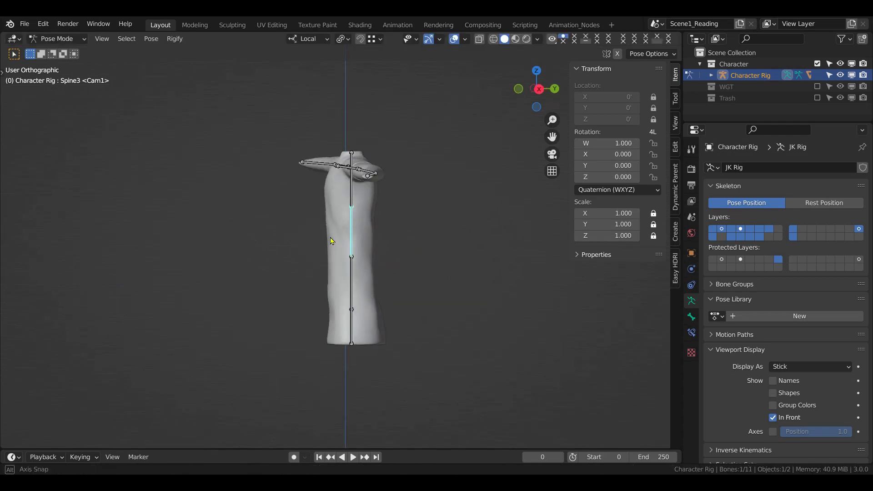
key("r")
key("x")
key("x")
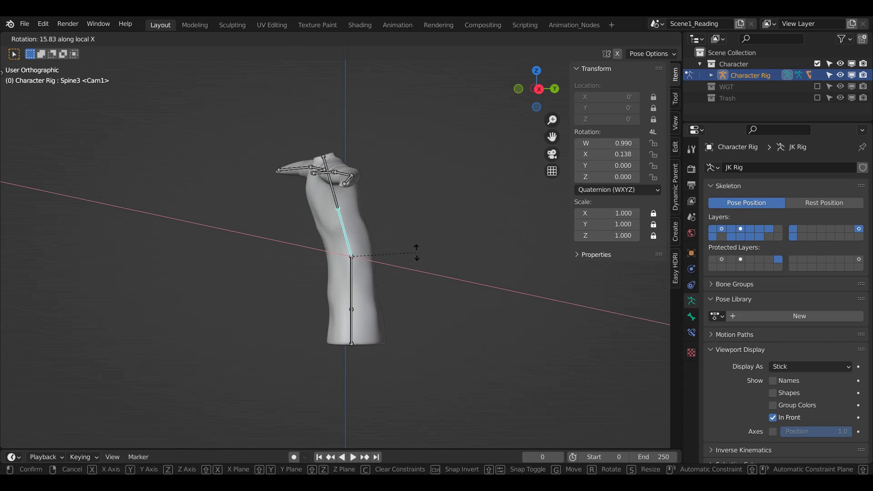
key("Escape")
Test-bend Spine4 about local X, cancel it, and view the rig from above.
left_click(353, 199)
key("r")
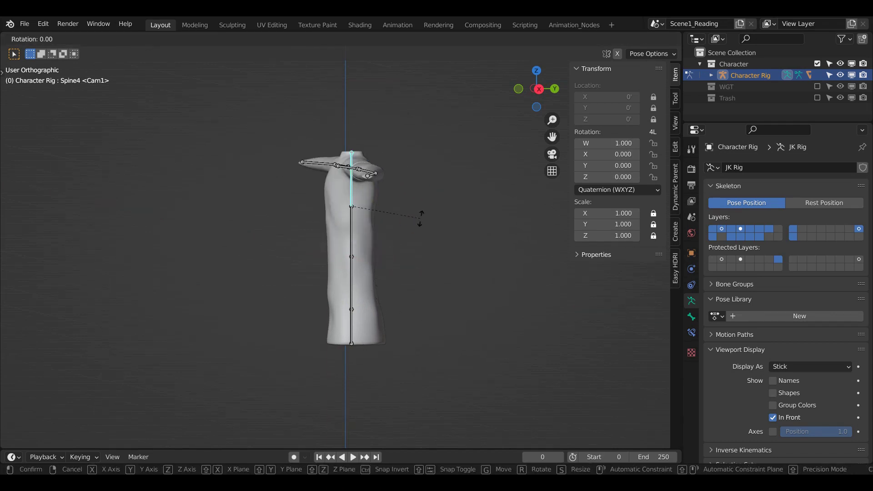
key("x")
key("x")
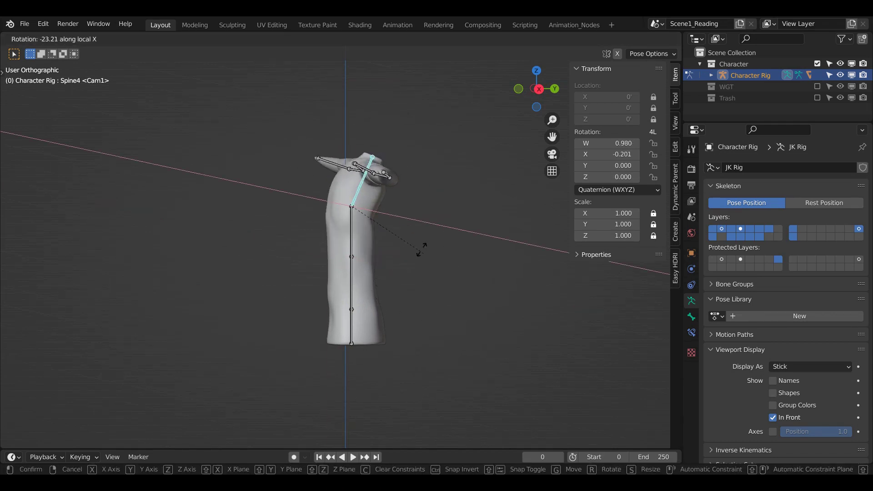
key("Escape")
middle_click_drag(388, 244, 469, 250)
middle_click_drag(440, 197, 370, 206, "shift")
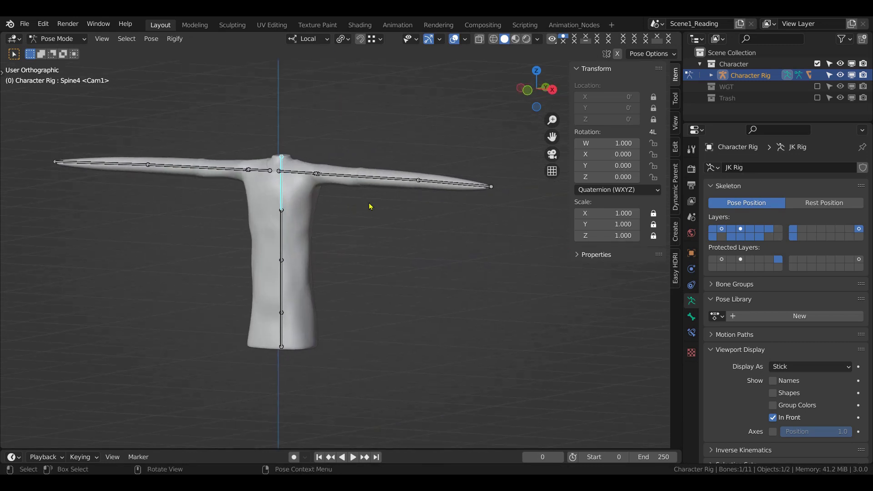
key("KP_7")
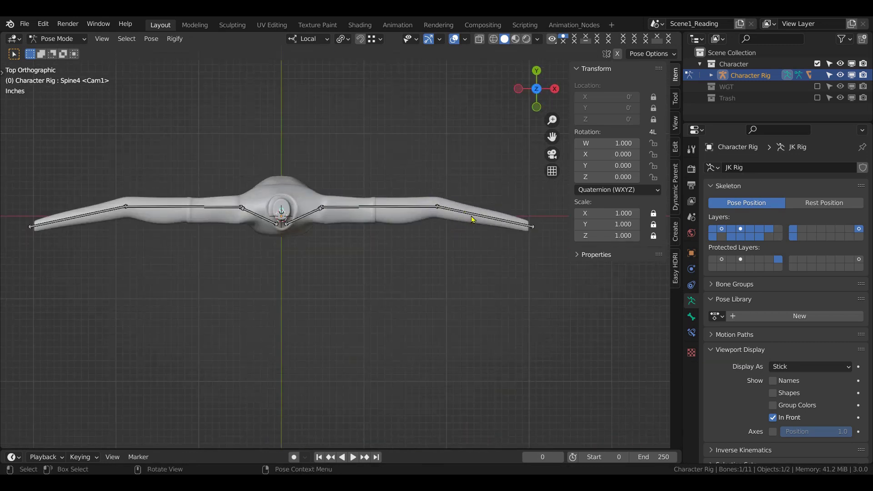
Test-bend the Forearm.L bone about its local Z axis, then cancel.
left_click(473, 219)
key("r")
key("x")
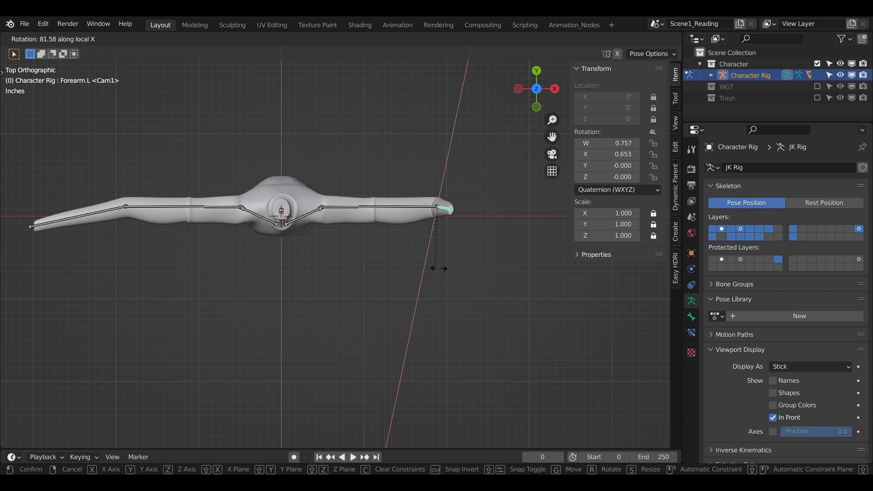
key("z")
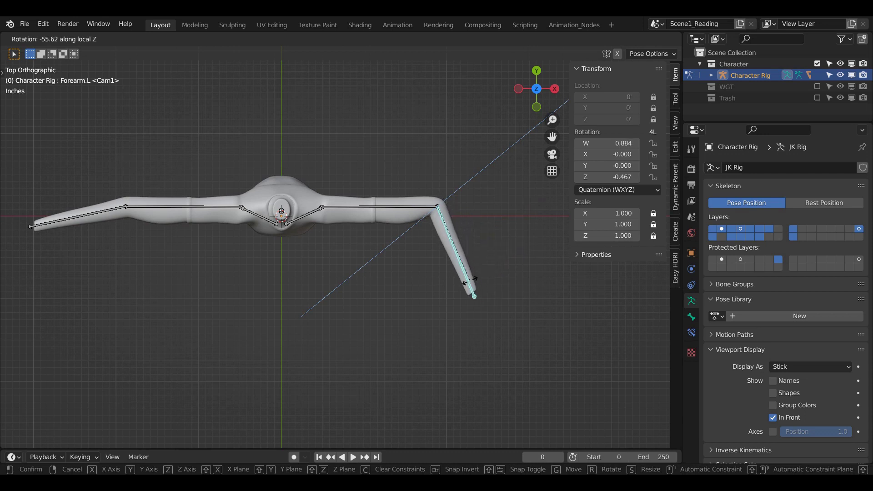
key("Escape")
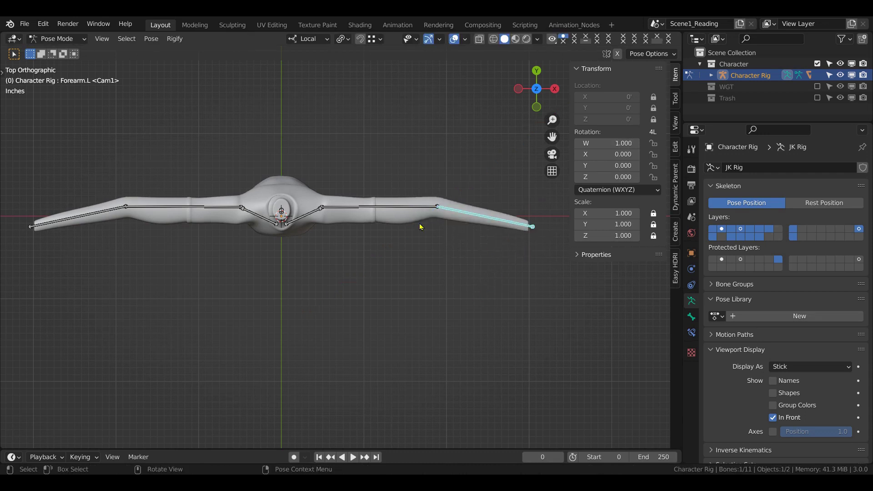
From the front view, test-rotate Upper_Arm.L and Upper_Arm.R, cancelling each.
left_click(383, 210)
key("KP_1")
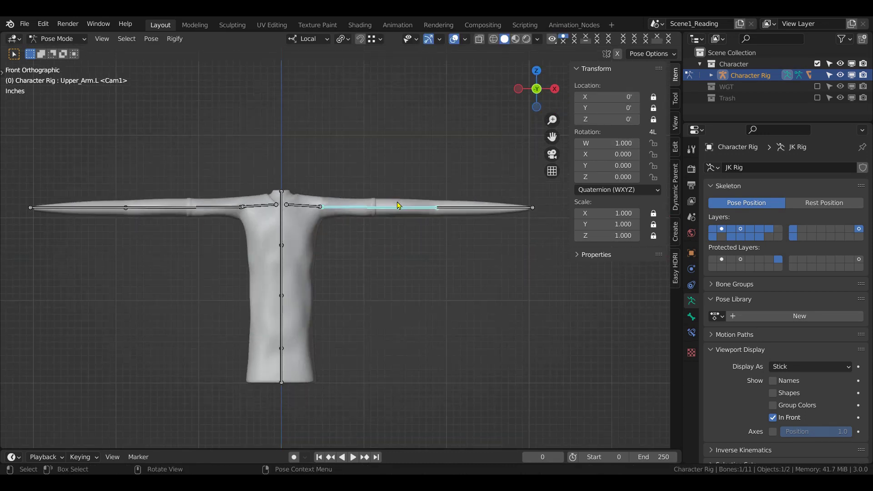
key("r")
key("Escape")
left_click(207, 209)
key("r")
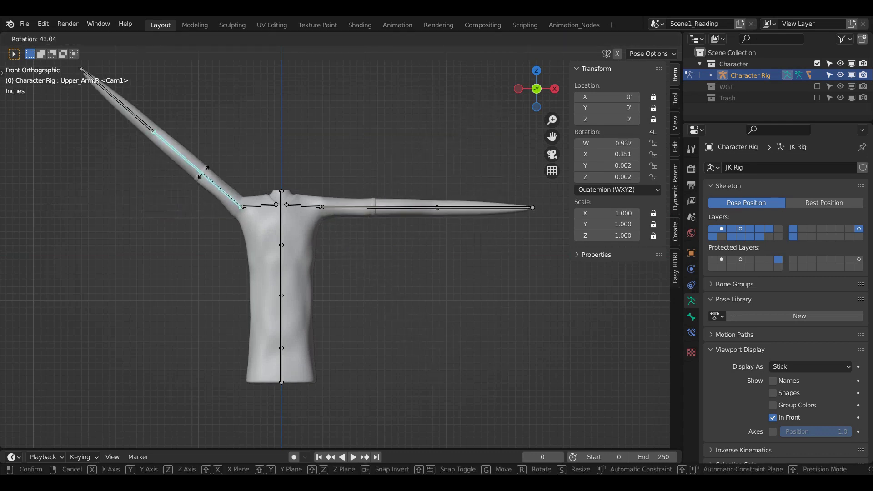
key("Escape")
Return the rig to Object Mode and enter Edit Mode on the shirt.
key("ctrl+Tab")
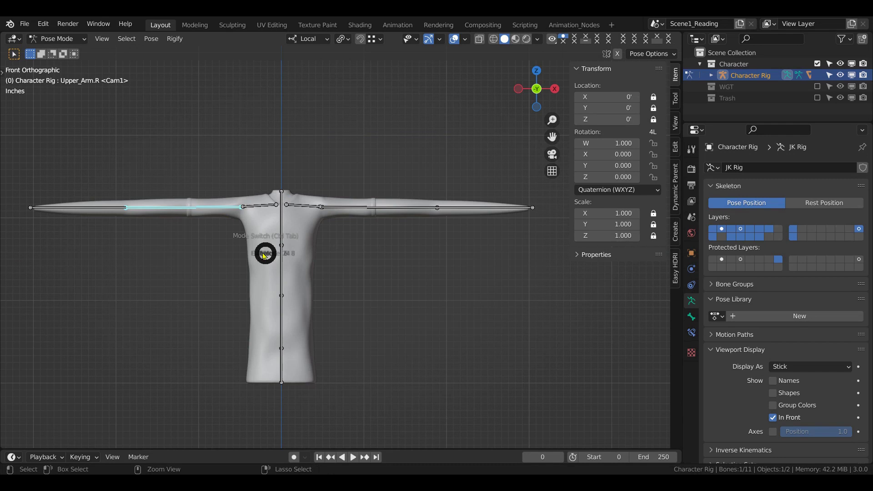
left_click(196, 253)
left_click(267, 247)
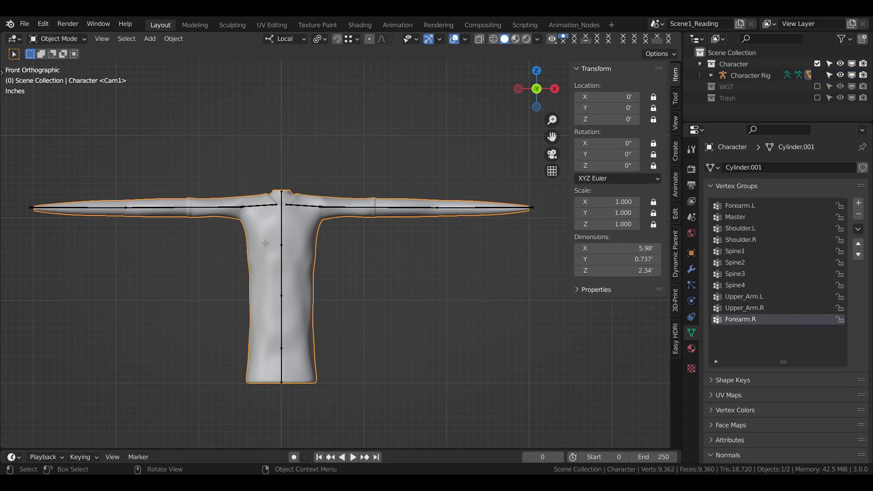
key("Tab")
Select all Shoulder.L vertices with X-ray on, framing the left shoulder.
key("alt+a")
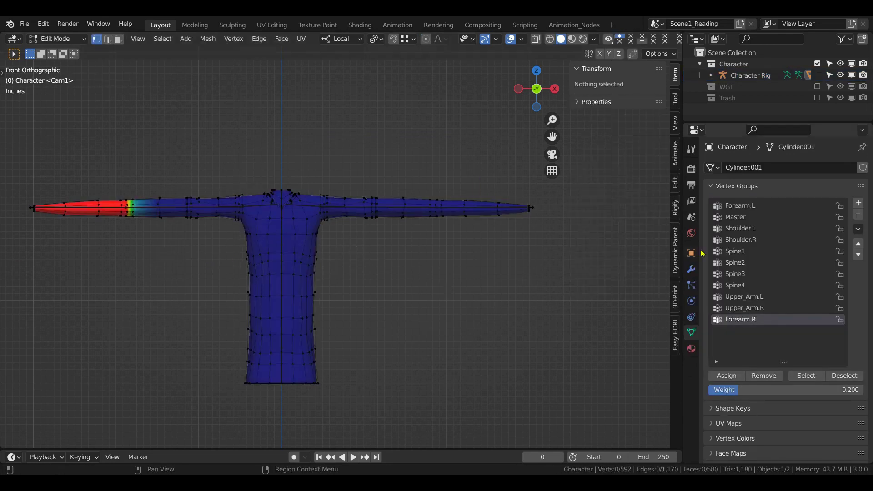
left_click(734, 229)
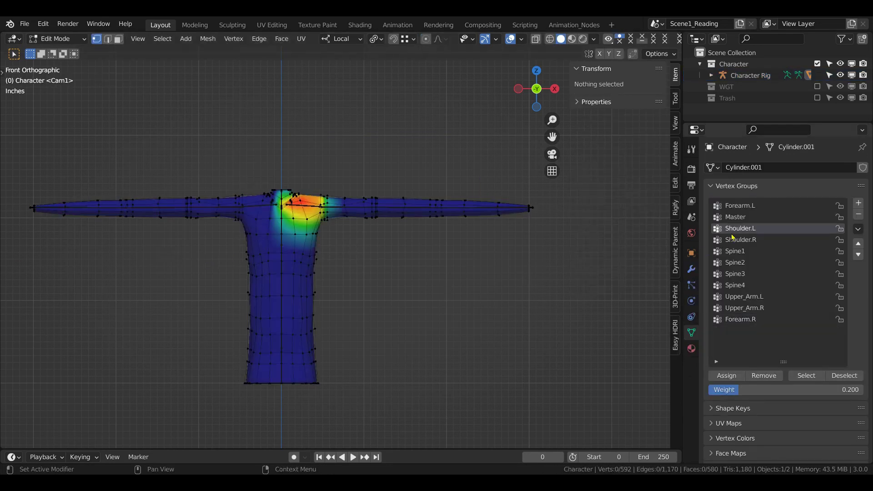
left_click(806, 375)
scroll(320, 222, "up", 1)
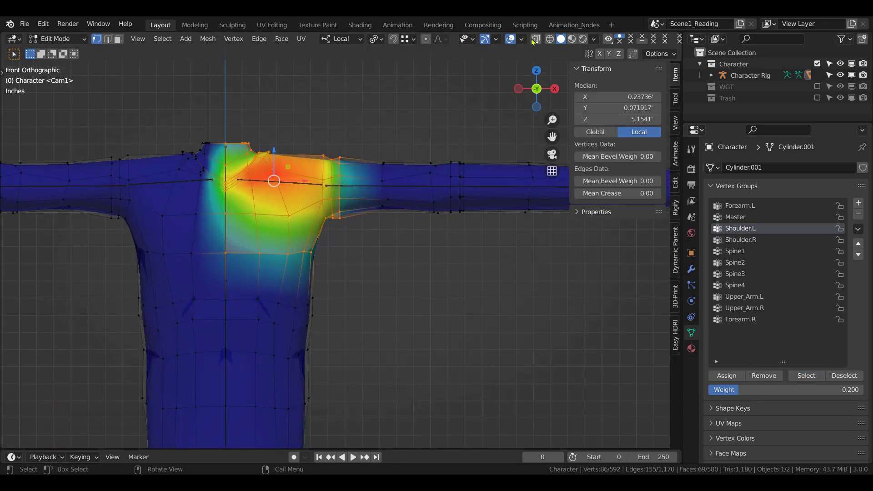
left_click(547, 41)
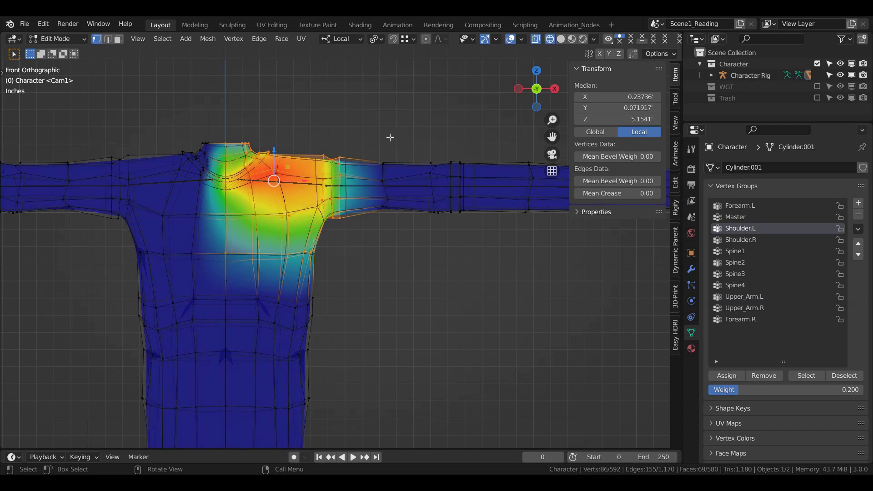
middle_click_drag(260, 114, 301, 135, "shift")
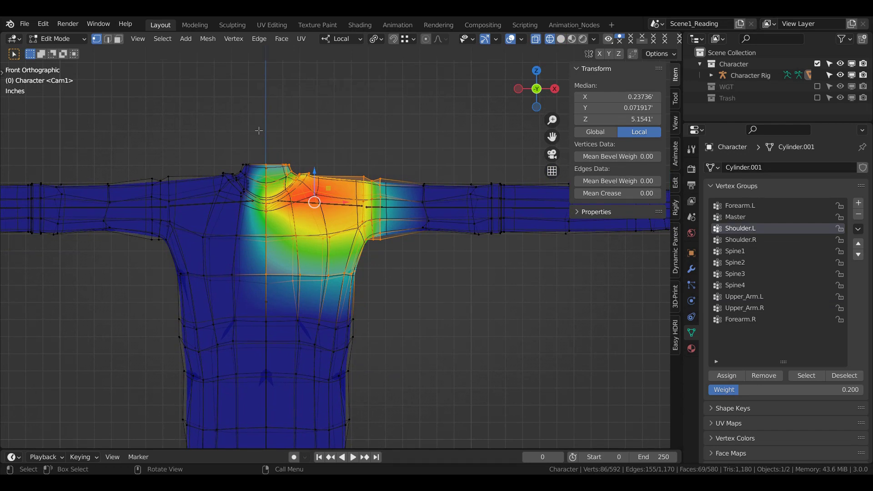
Remove the neck collar vertices from Shoulder.L.
left_click_drag(258, 131, 315, 184)
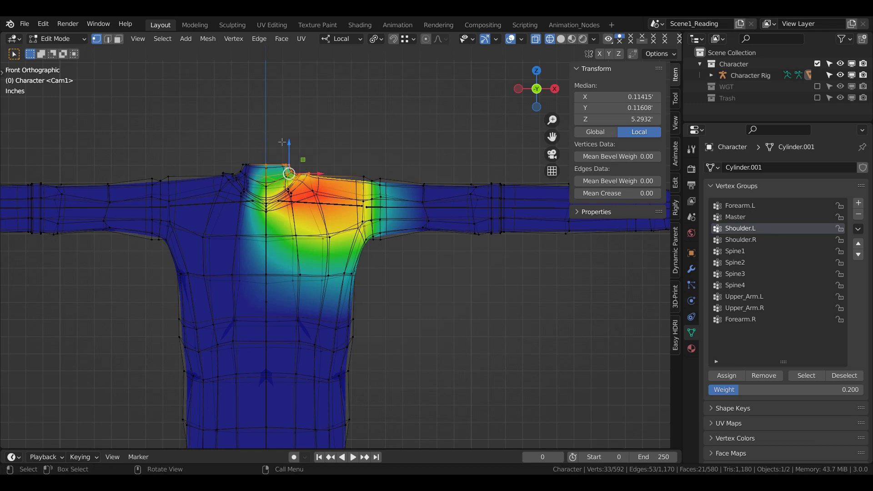
key("ctrl+z")
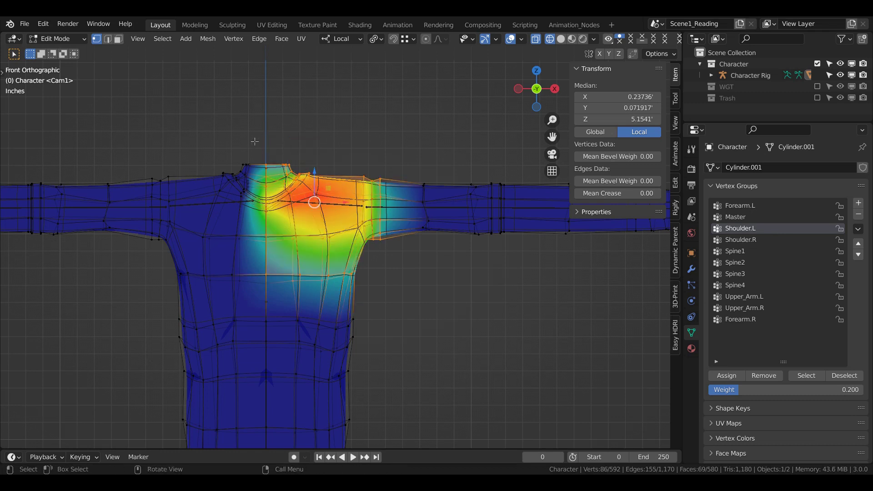
left_click_drag(255, 142, 314, 191)
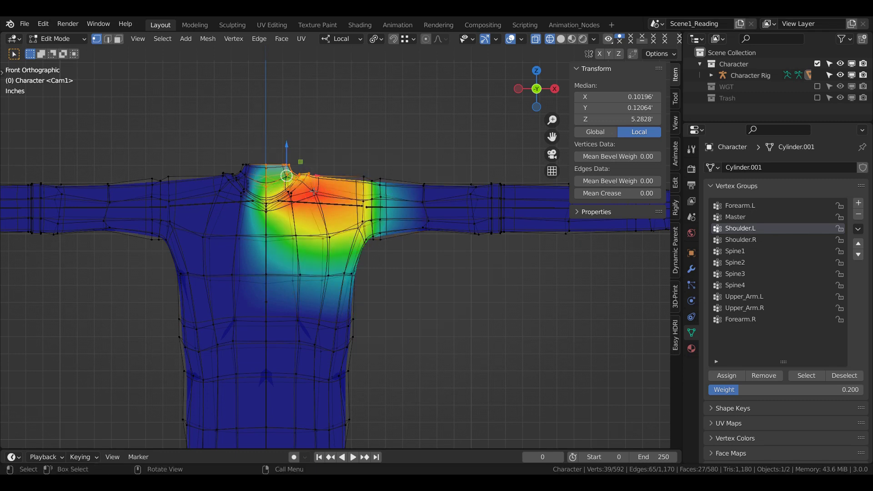
left_click(759, 376)
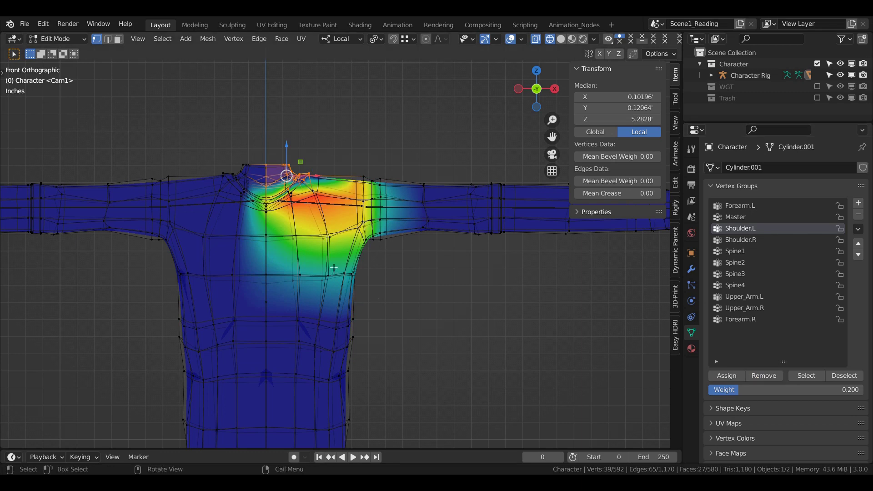
Assign the armpit edge vertices to Shoulder.L at 0.2 weight.
left_click_drag(338, 262, 376, 293)
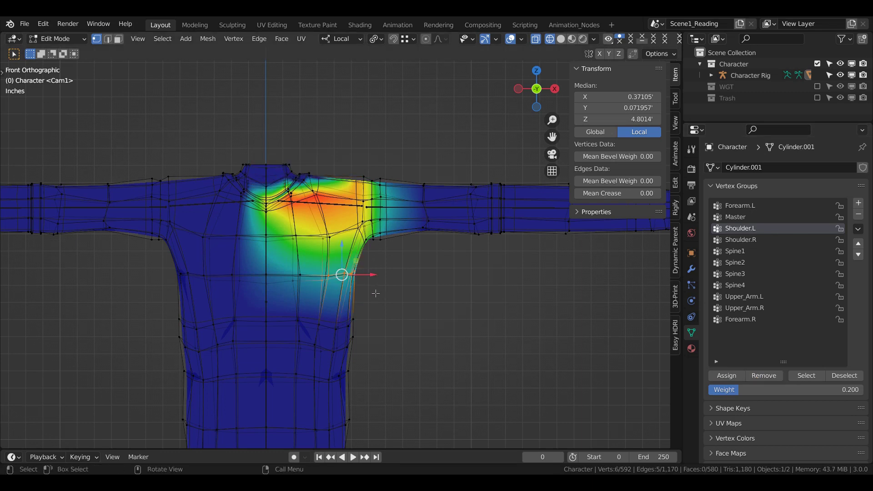
left_click(722, 376)
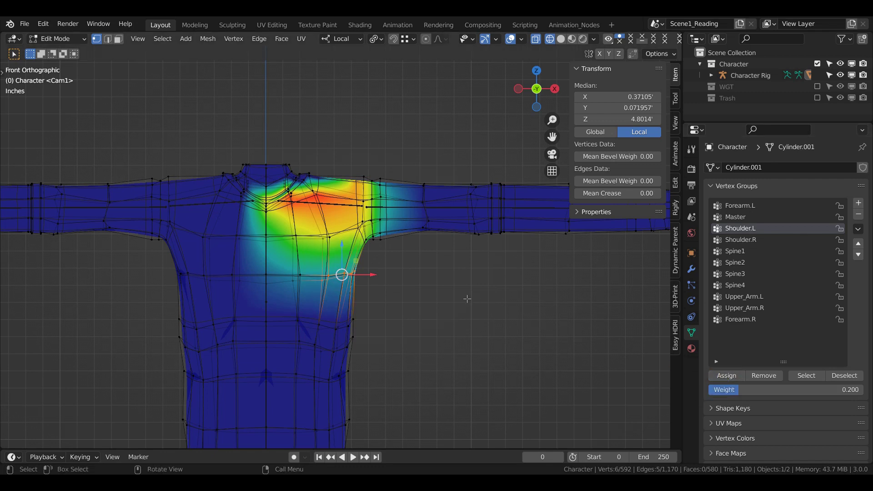
key("ctrl+Tab")
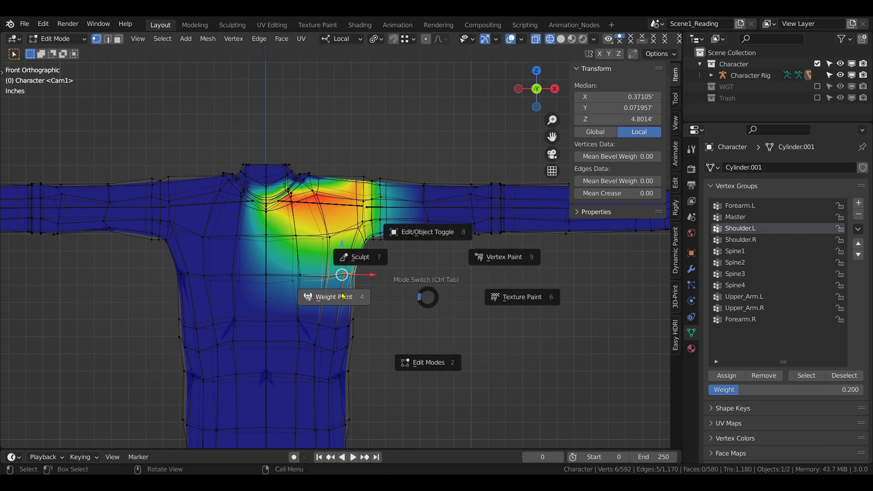
Put the rig in Pose Mode with solid shading, then test-rotate the left upper arm on X and cancel.
left_click(419, 235)
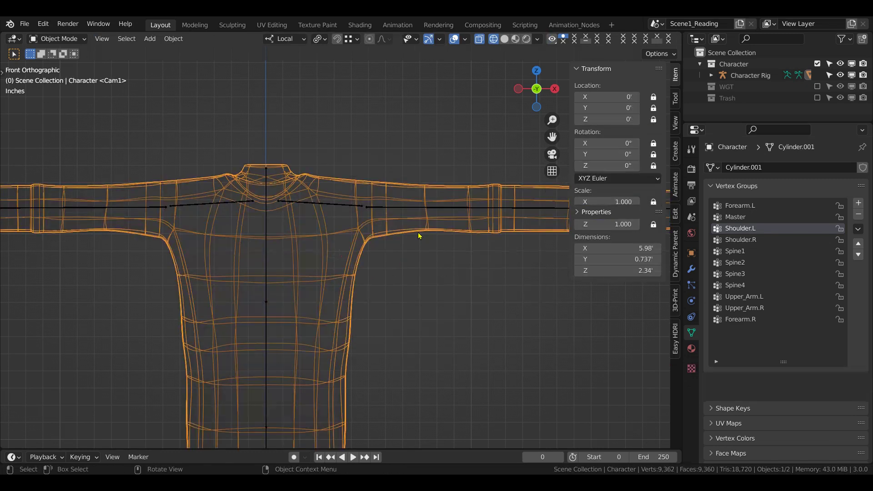
left_click(353, 207)
left_click(504, 39)
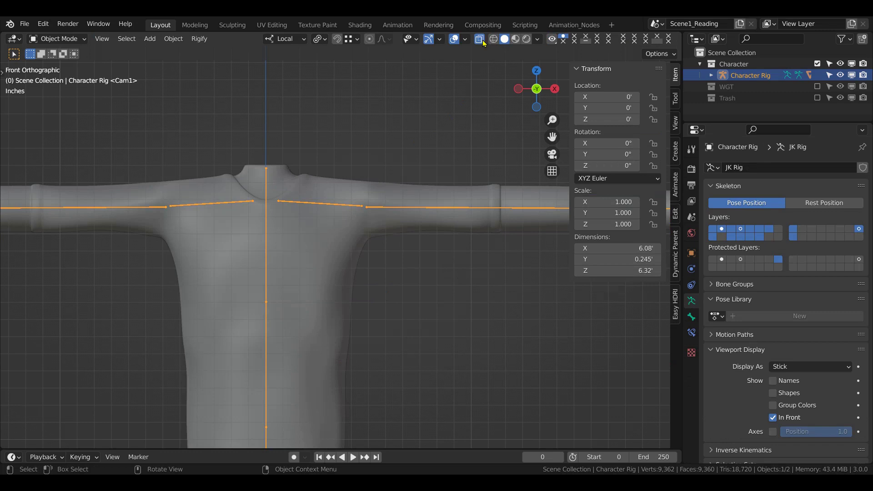
left_click(387, 210)
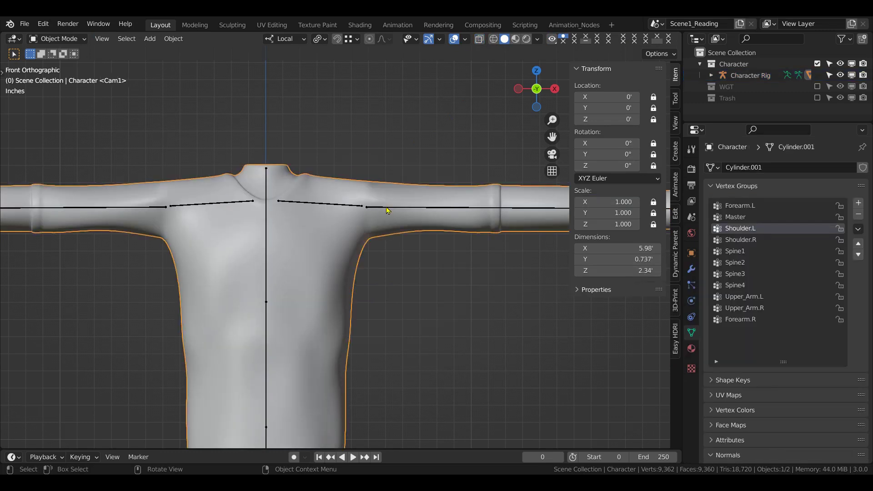
left_click(387, 210)
key("ctrl+Tab")
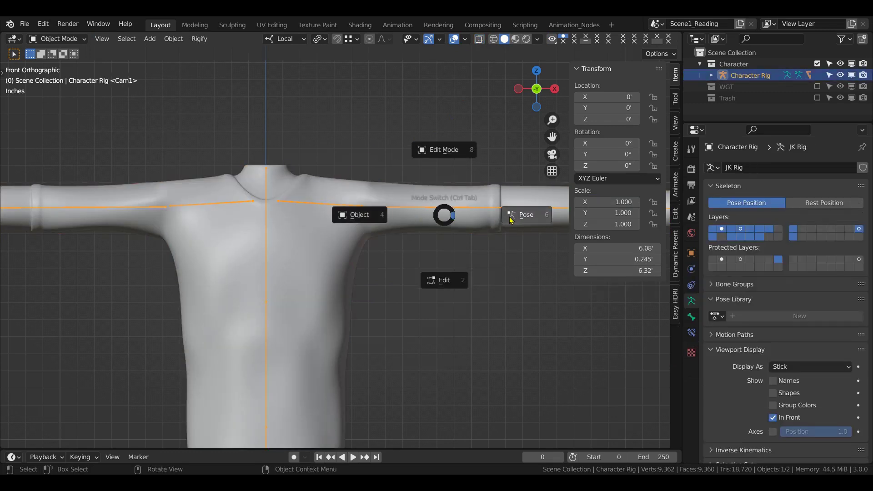
left_click(510, 220)
middle_click_drag(414, 214, 370, 179, "shift")
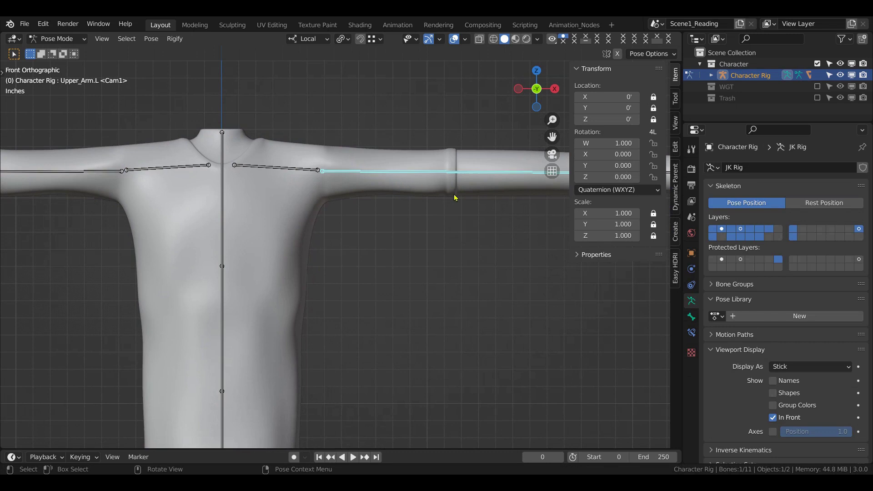
key("r")
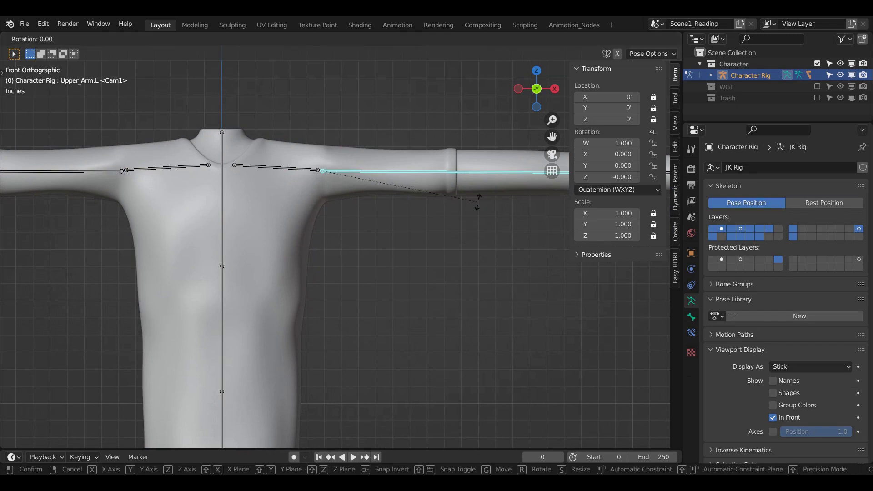
key("x")
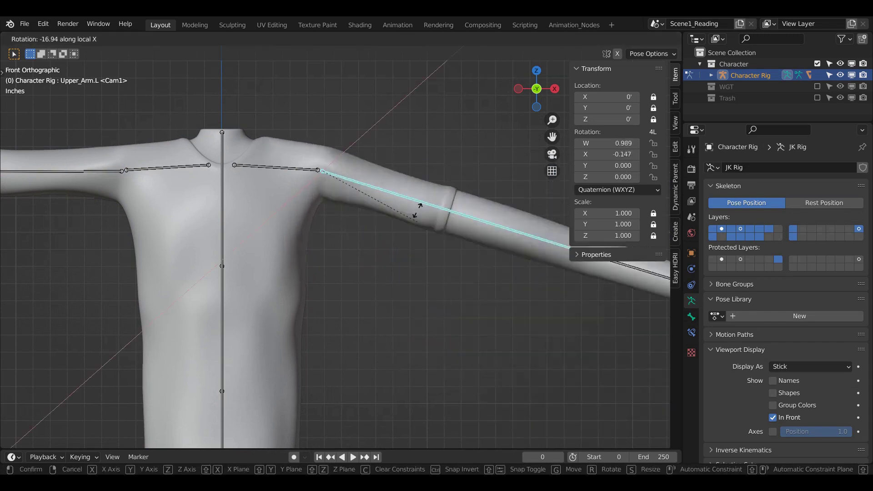
key("Escape")
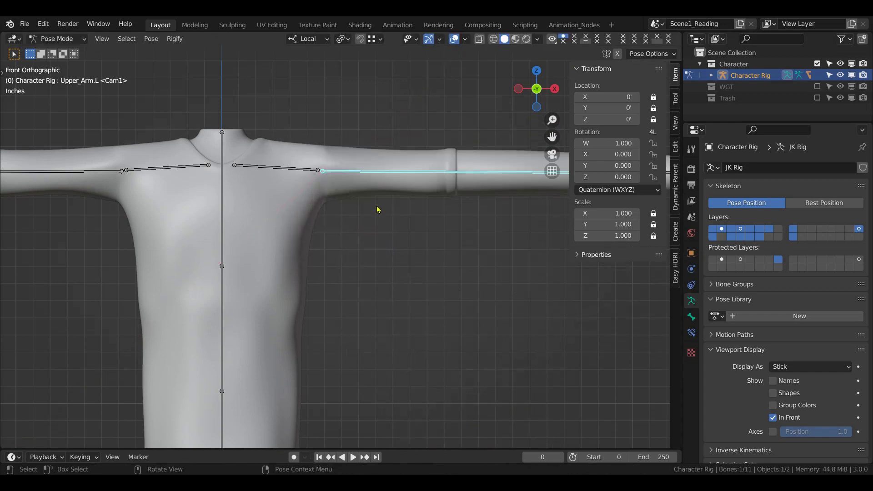
Toggle the shirt into and out of Edit Mode, clearing its vertex selection.
key("ctrl+Tab")
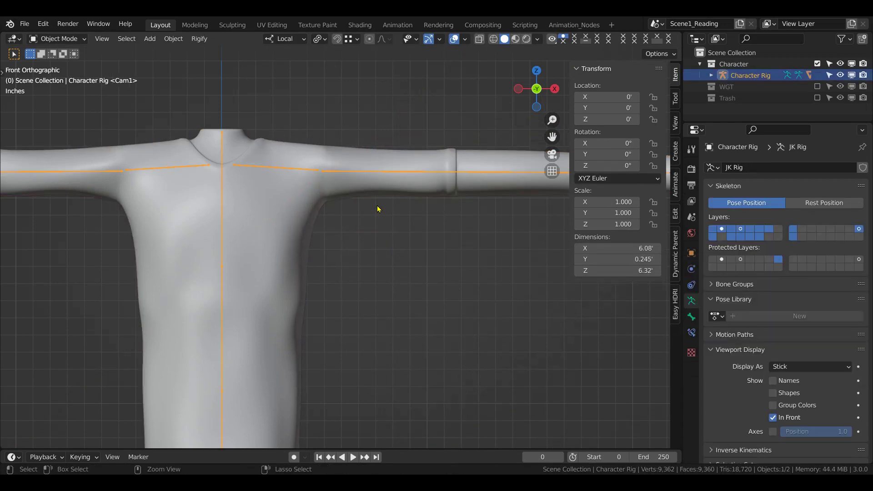
key("Tab")
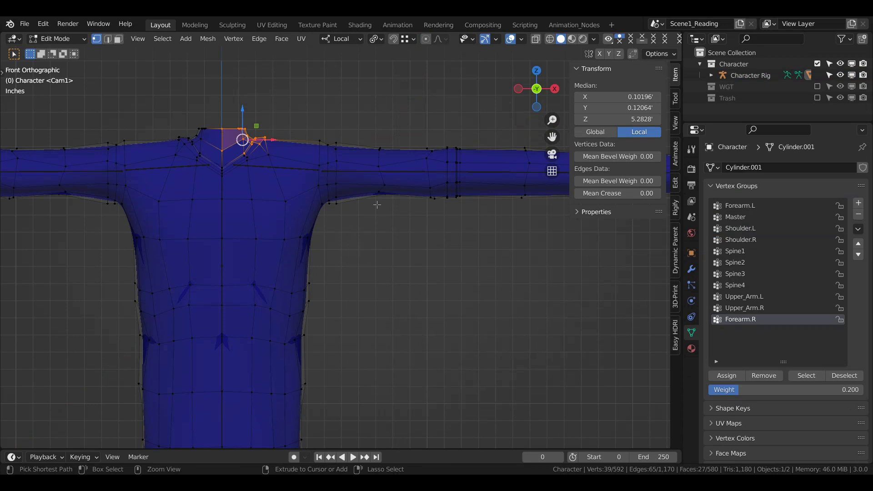
key("alt+a")
key("Tab")
key("ctrl+z")
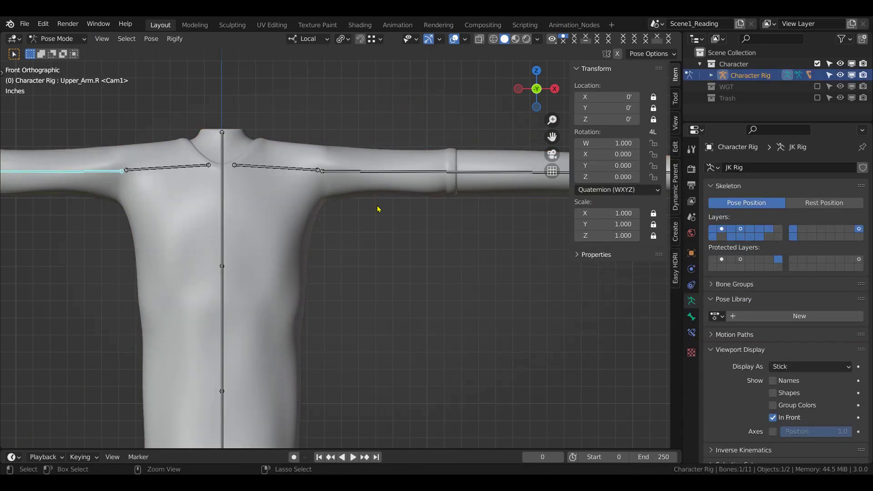
Test-rotate Upper_Arm.L on X again, cancel it, and return to Object Mode on the shirt.
left_click(394, 172)
key("ctrl+Tab")
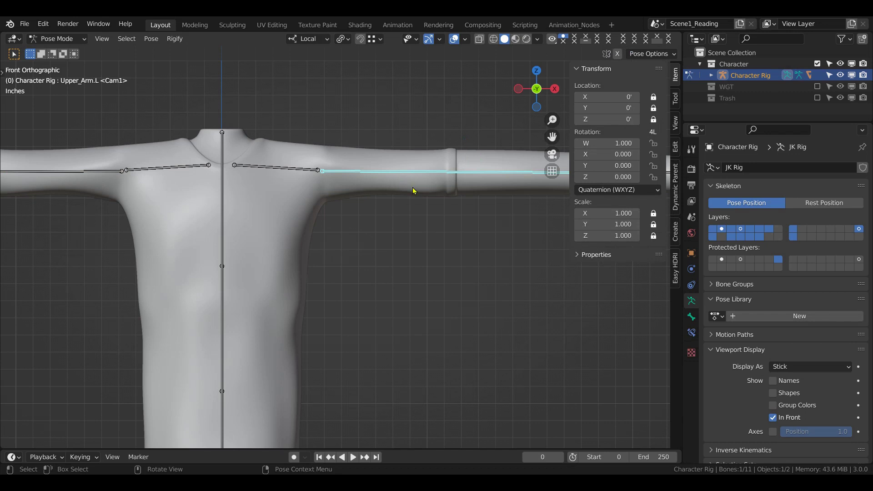
key("r")
key("x")
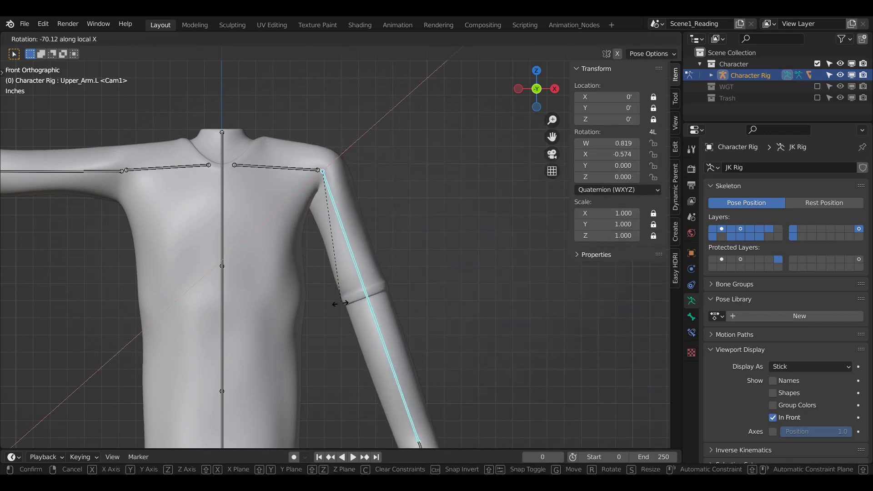
right_click(363, 230)
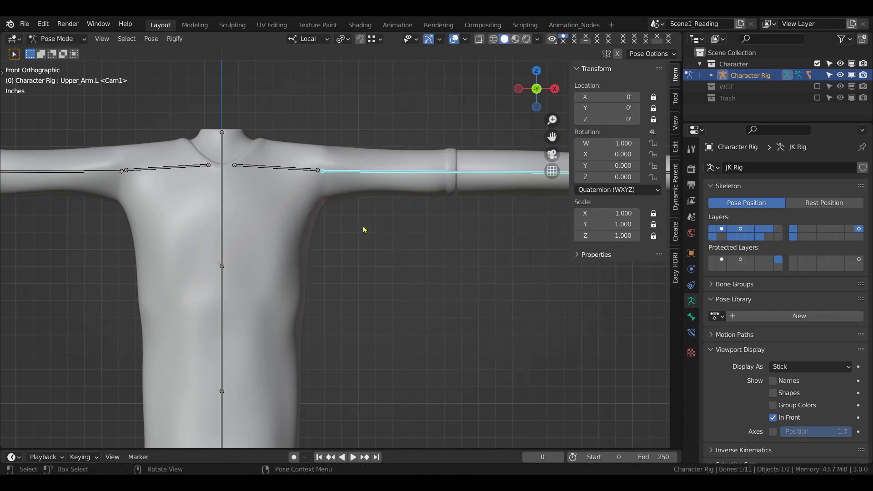
key("ctrl+Tab")
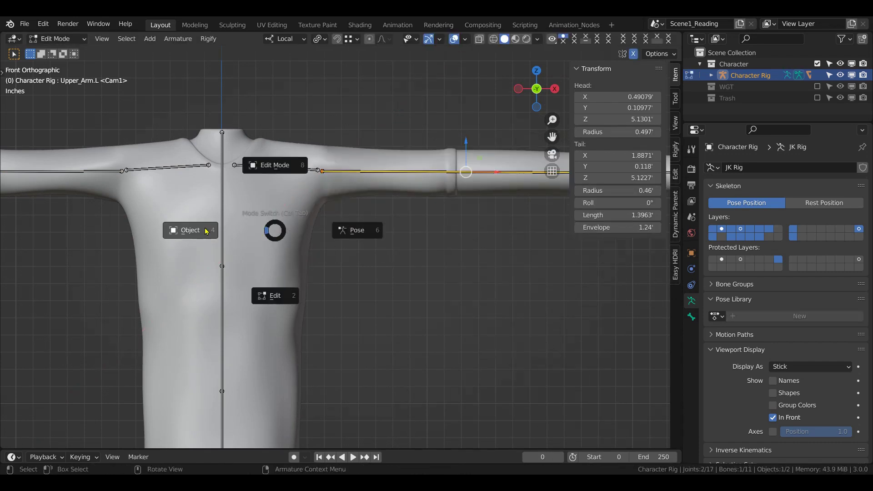
left_click(298, 218)
middle_click_drag(298, 217, 424, 239, "shift")
In wireframe view, assign the box-selected neck-side shoulder vertices a Shoulder.L weight of 0.2.
key("Tab")
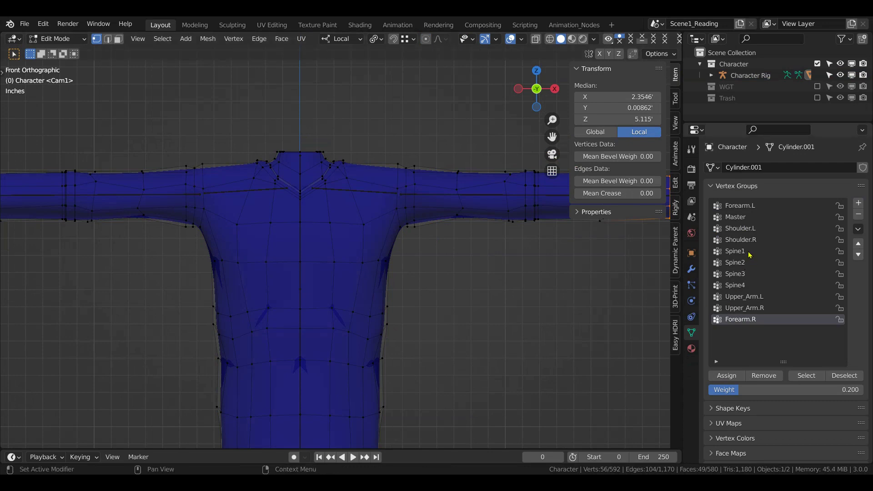
left_click(747, 228)
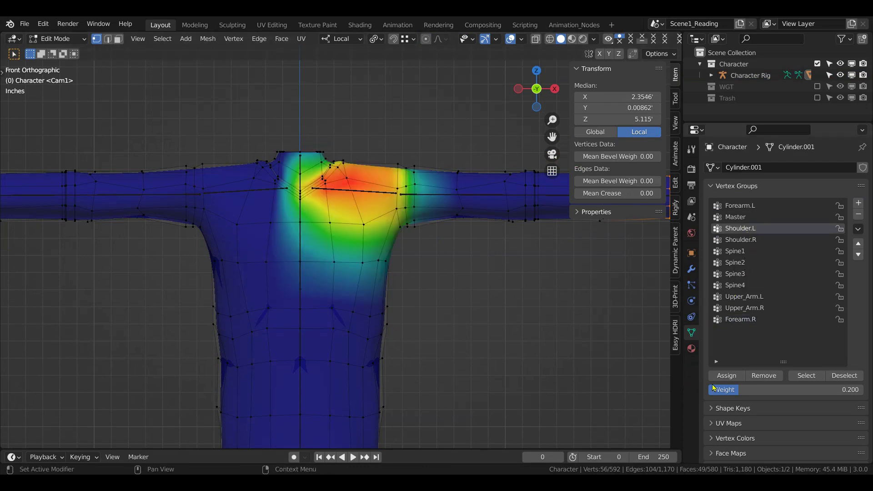
left_click(806, 376)
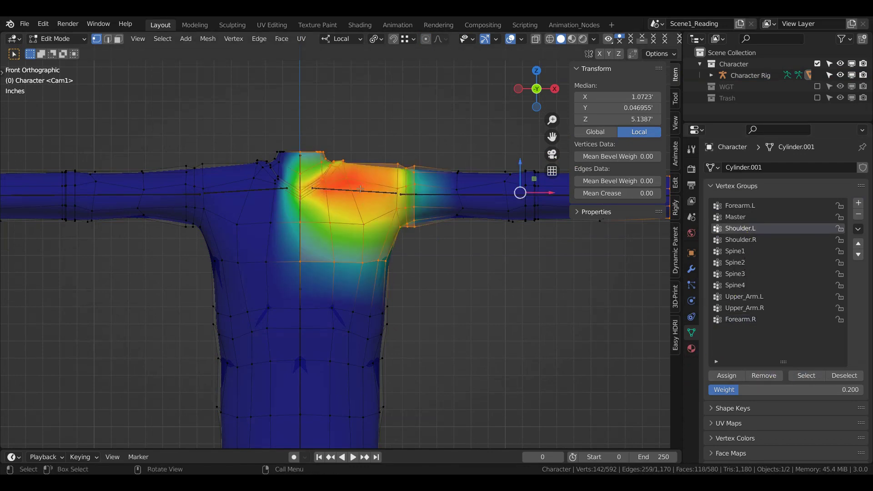
scroll(360, 188, "up", 3)
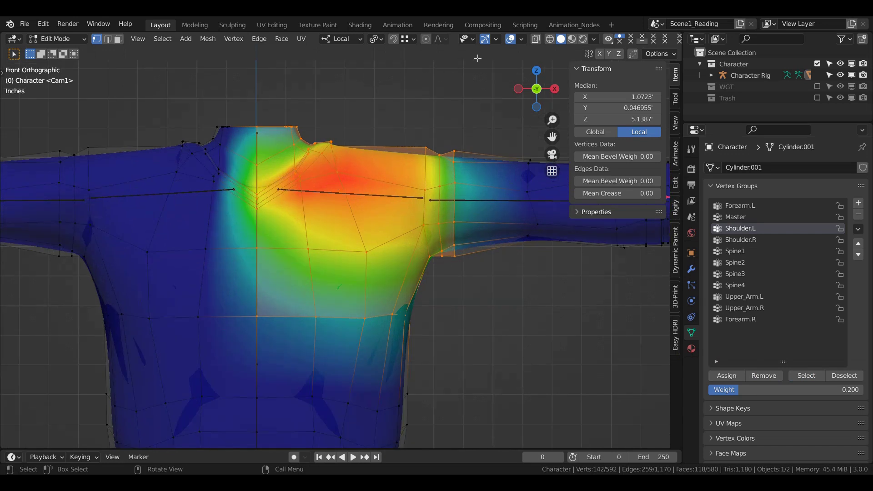
left_click(550, 39)
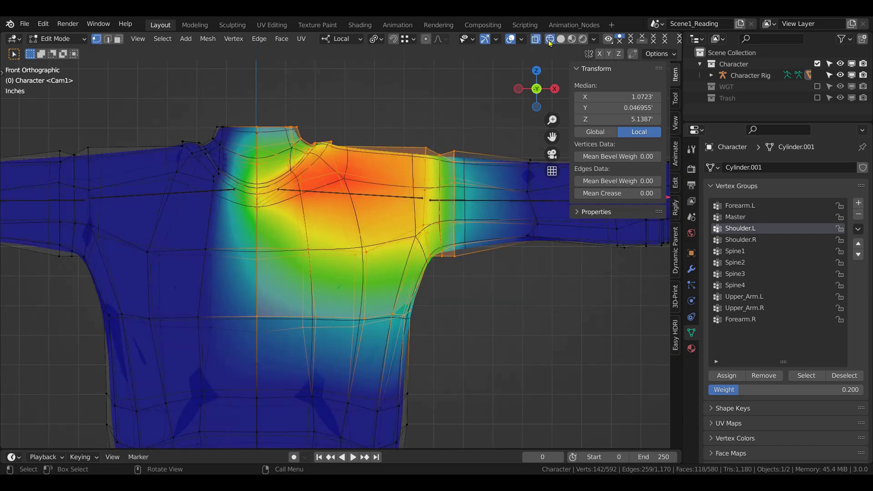
left_click_drag(244, 99, 344, 146)
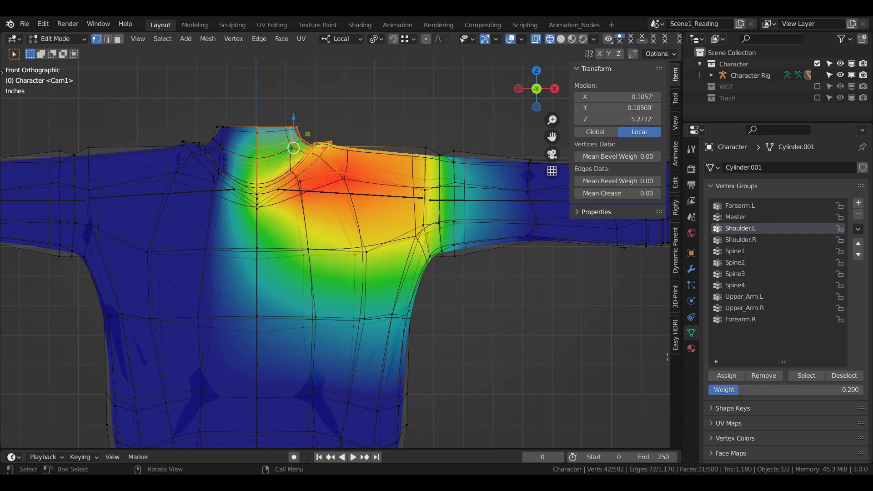
left_click(733, 375)
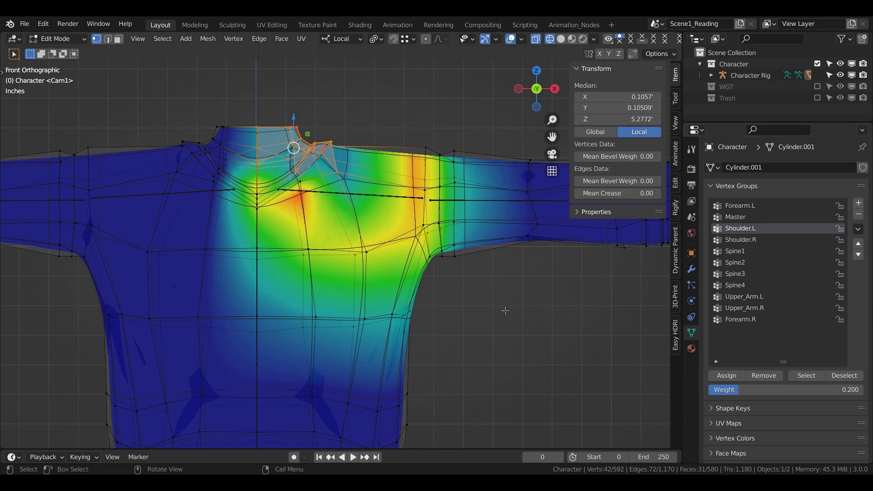
key("ctrl+Tab")
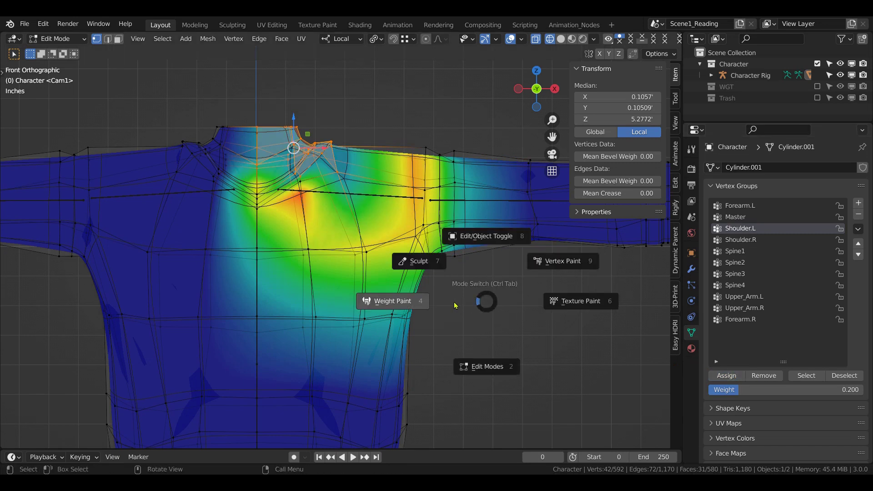
Show the shirt solid and opaque, then put the rig into Pose Mode.
left_click(486, 237)
left_click(448, 202)
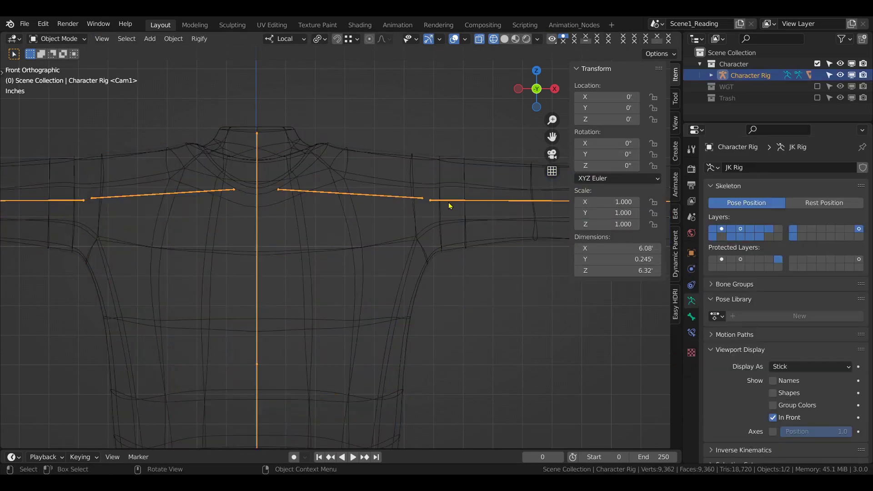
left_click(503, 43)
left_click(478, 40)
left_click(473, 204)
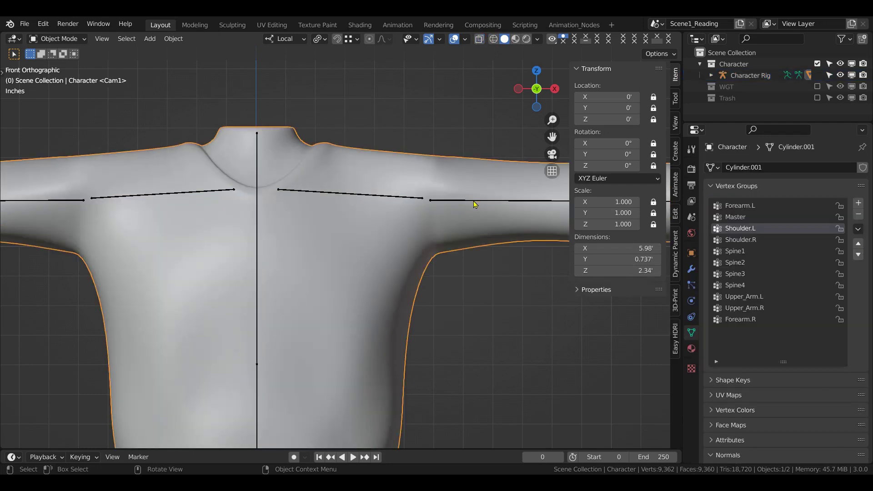
left_click(486, 200)
key("ctrl+Tab")
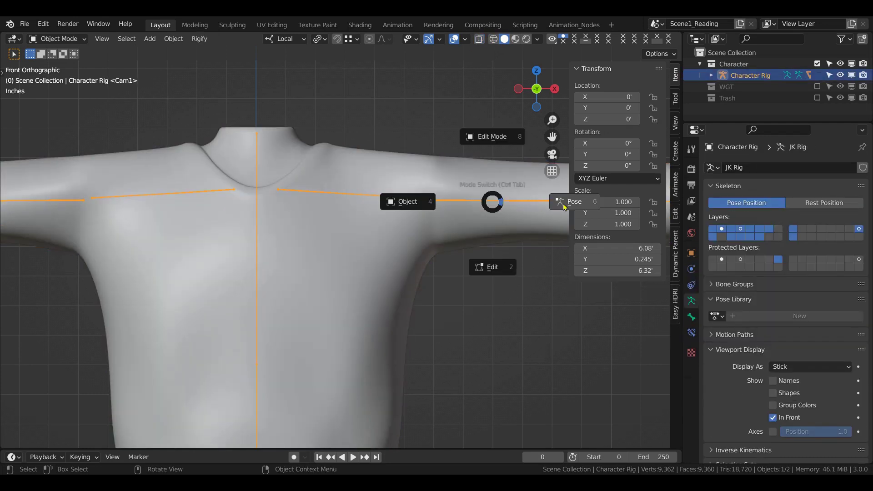
left_click(568, 202)
Test-rotate Upper_Arm.L on X, cancel it, then open the shirt in Edit Mode.
key("r")
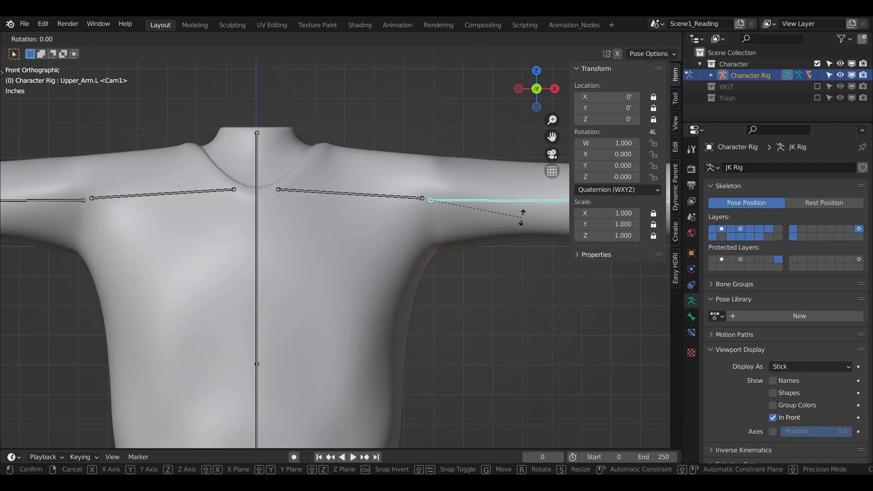
key("x")
key("x")
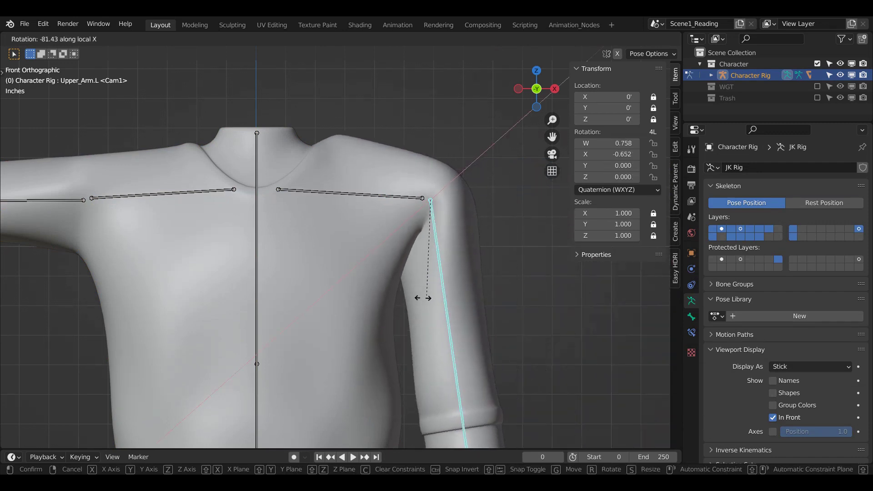
mouse_move(462, 145)
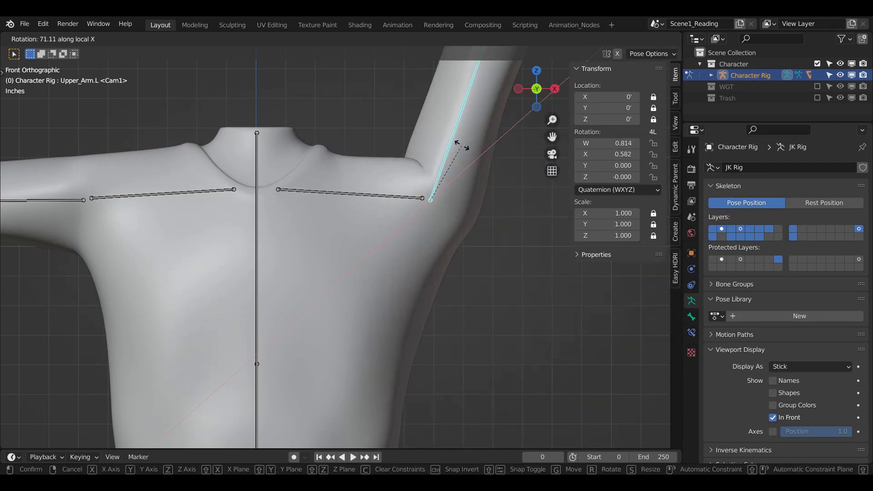
key("Escape")
left_click(452, 211)
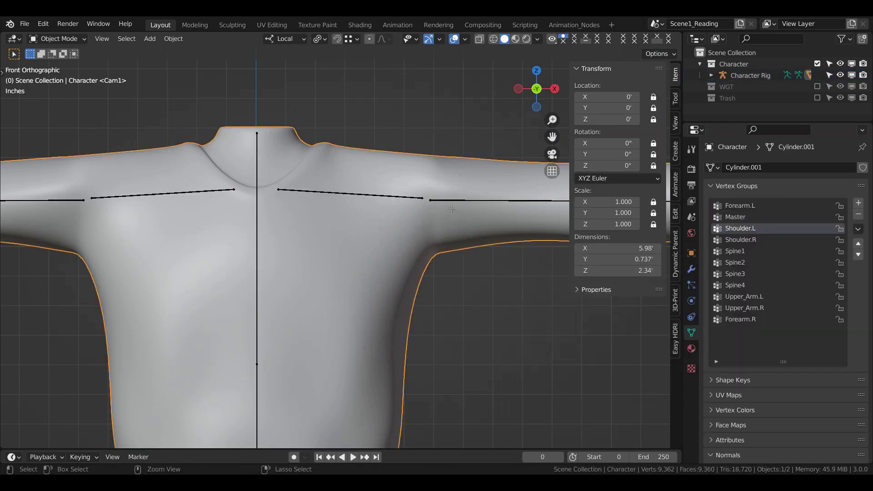
key("Tab")
Select the Shoulder.L vertices in X-ray view, trying and undoing a chest vertex move.
key("Tab")
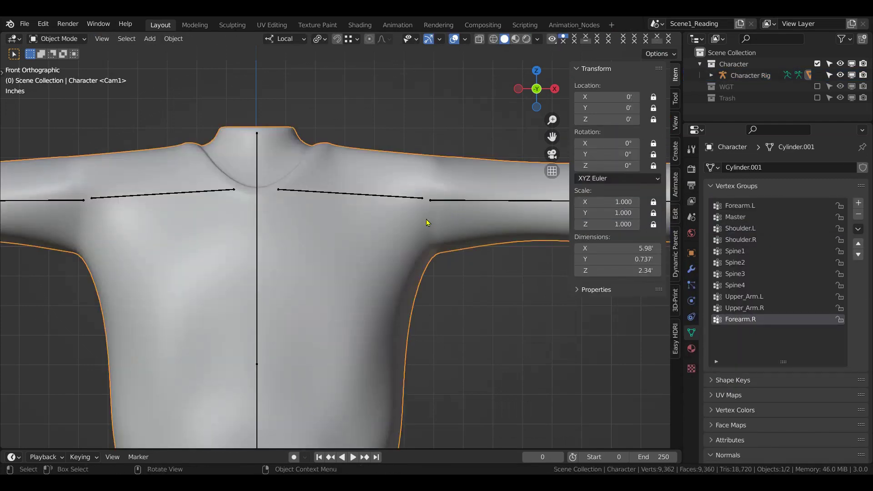
key("Tab")
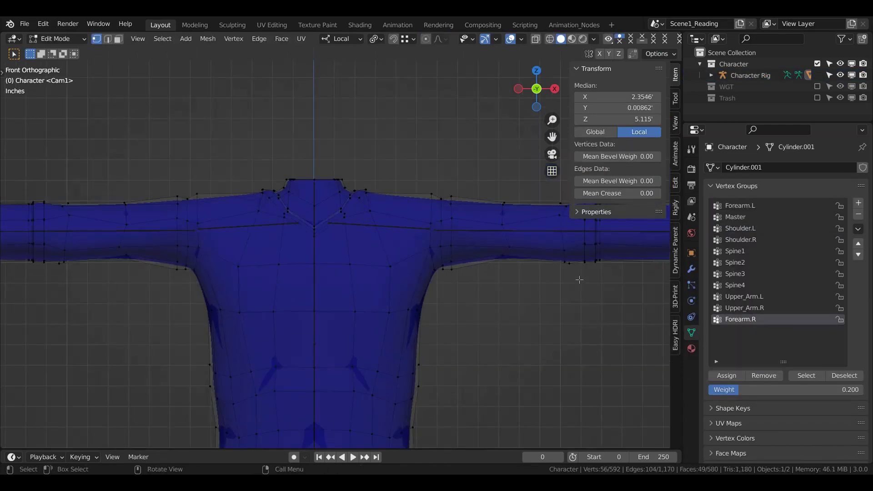
left_click(733, 228)
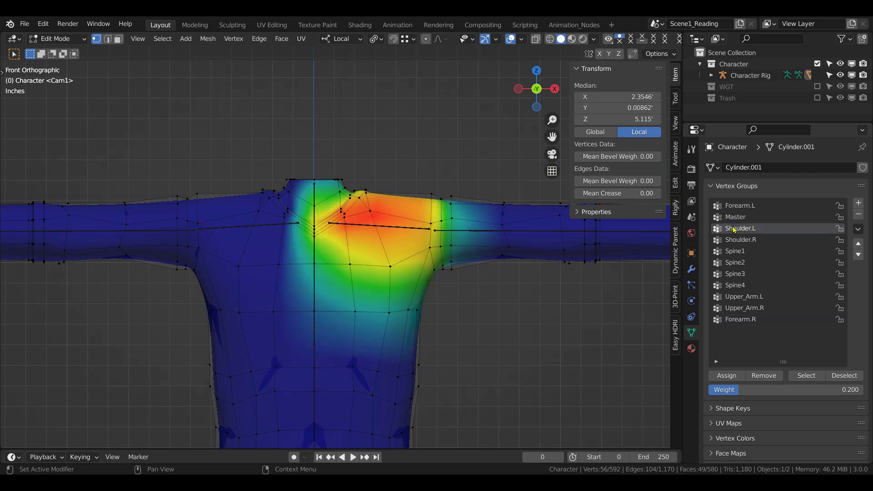
left_click(805, 376)
middle_click_drag(434, 326, 402, 244, "shift")
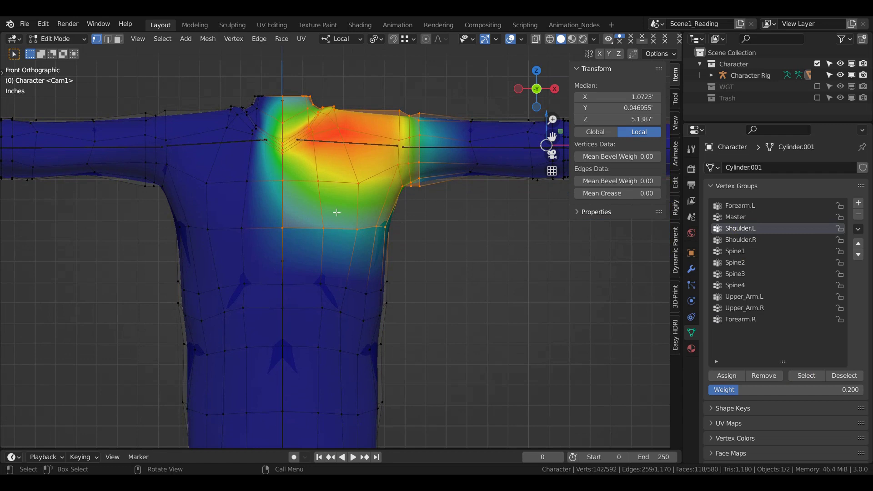
left_click(323, 228)
key("alt+z")
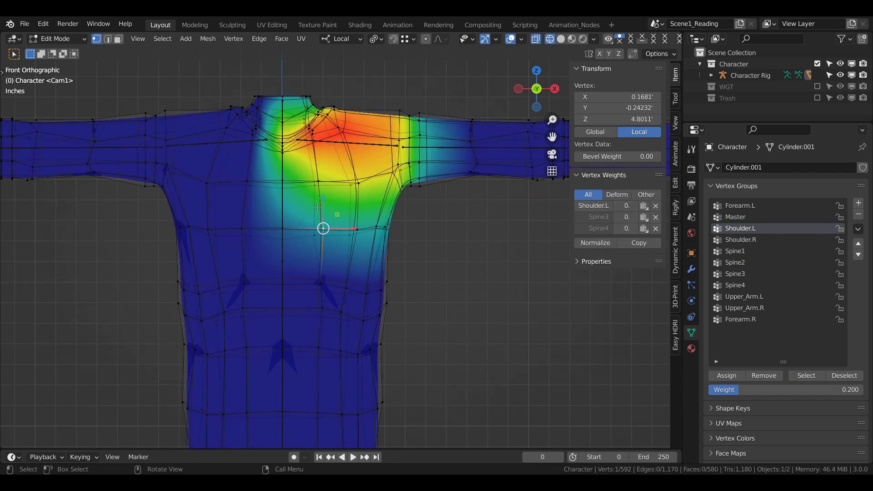
key("g")
left_click(447, 254)
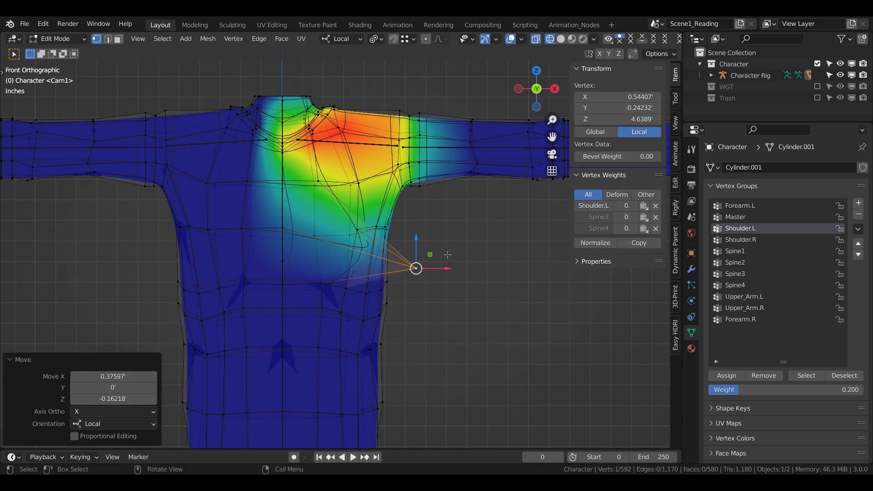
key("ctrl+z")
Box-select the six chest vertices below the shoulder and remove them from Shoulder.L.
key("alt+a")
key("b")
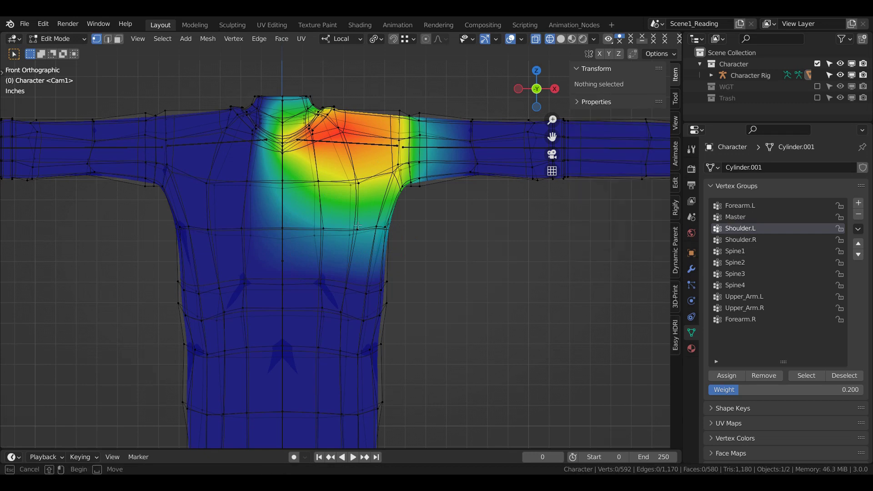
left_click_drag(347, 214, 419, 257)
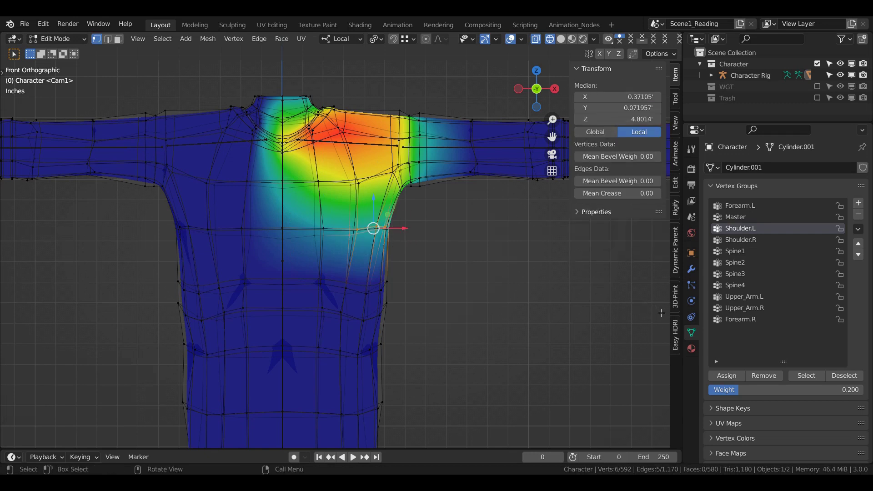
left_click(764, 375)
Return to Object Mode, show the shirt solid and opaque, and put the rig in Pose Mode.
key("Tab")
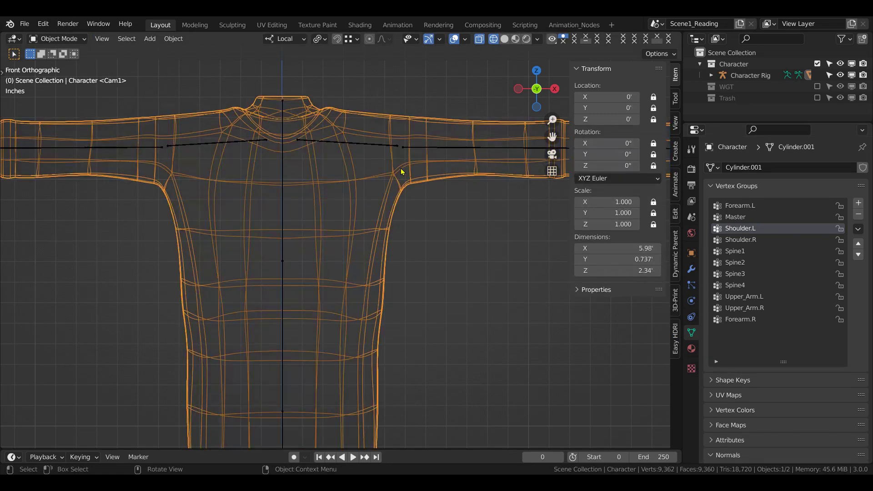
left_click(430, 148)
left_click(504, 39)
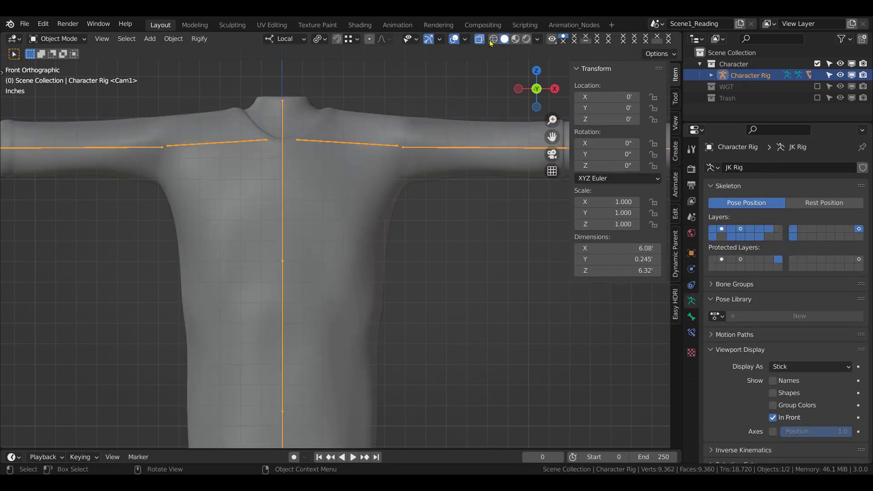
left_click(479, 40)
left_click(451, 152)
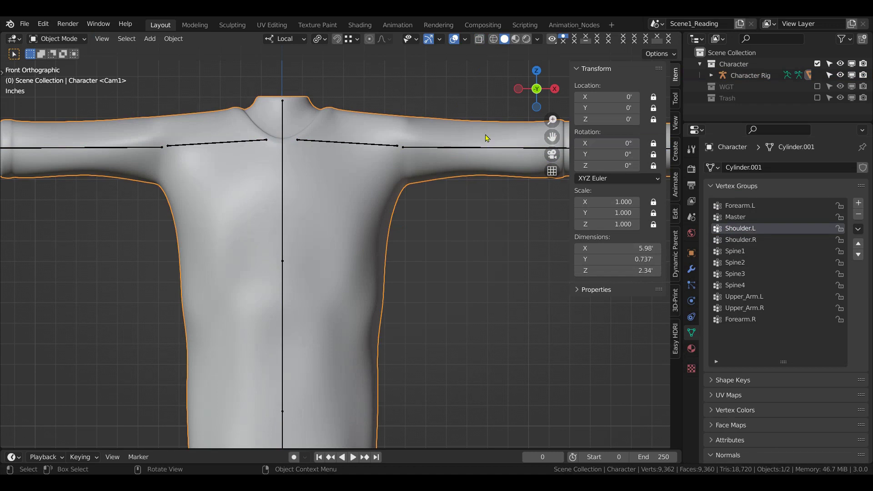
left_click(489, 150)
key("ctrl+Tab")
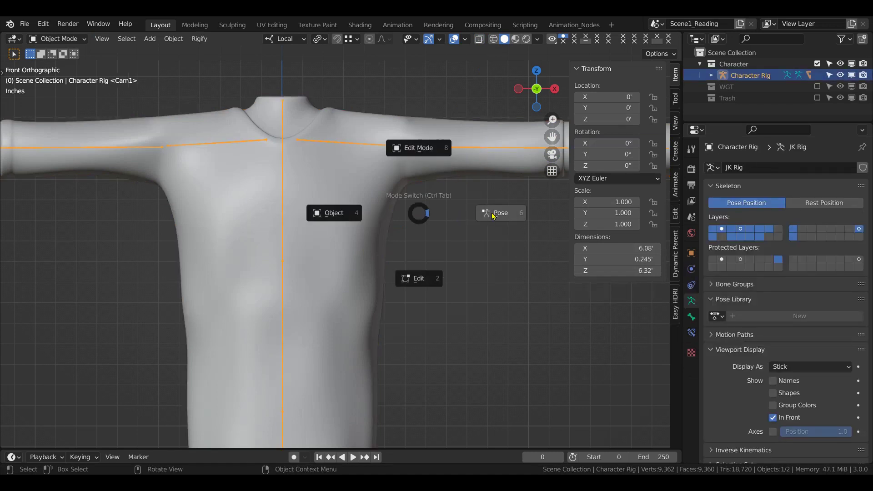
left_click(492, 213)
Test-rotate Upper_Arm.L on its local X axis and cancel back to rest.
key("r")
key("x")
key("x")
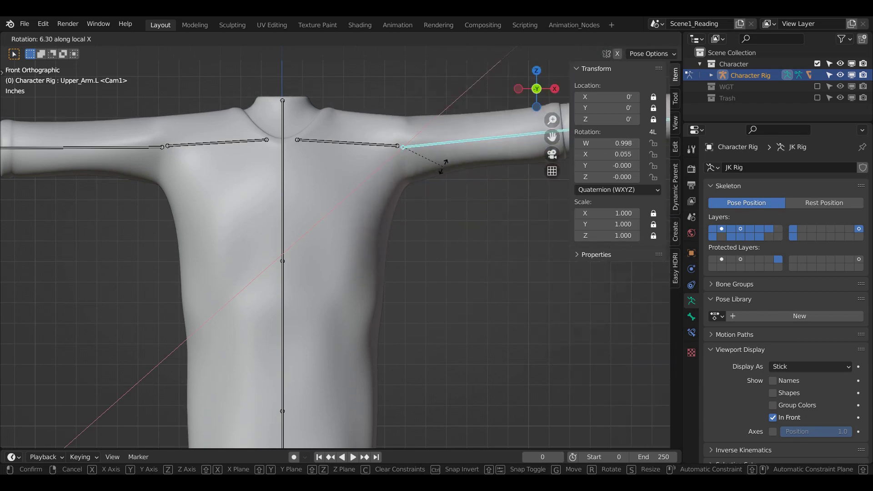
key("Escape")
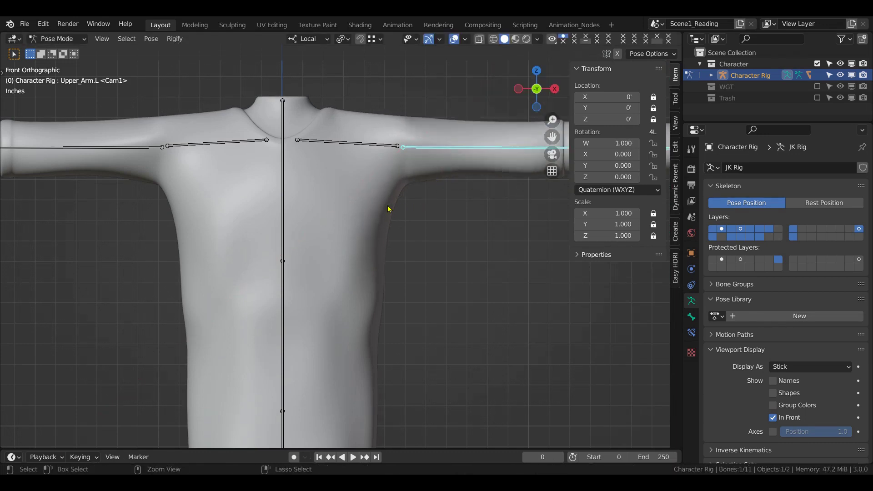
Open the shirt in Edit Mode with edge select and X-ray enabled.
key("ctrl+Tab")
left_click(334, 189)
left_click(334, 189)
key("Tab")
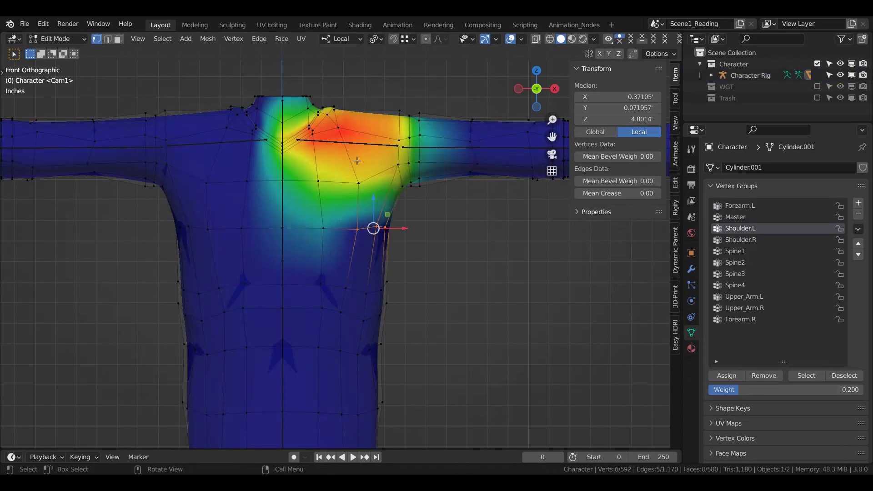
middle_click_drag(336, 101, 319, 161, "shift")
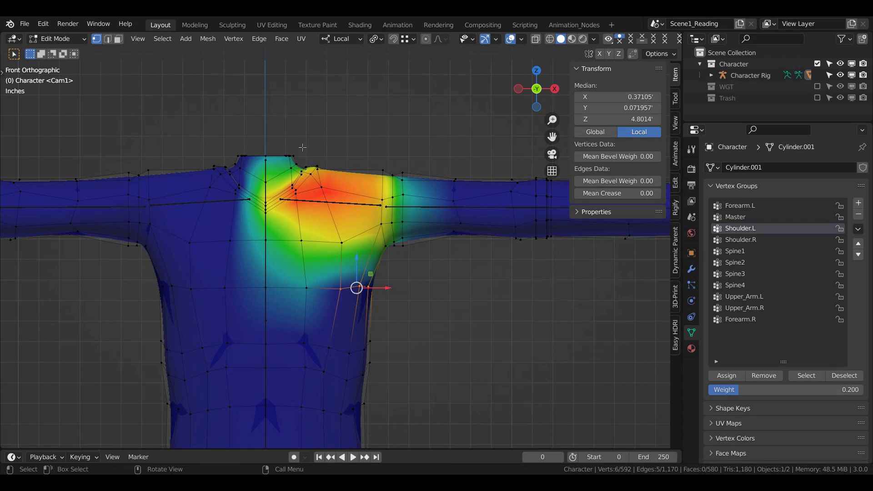
left_click(111, 43)
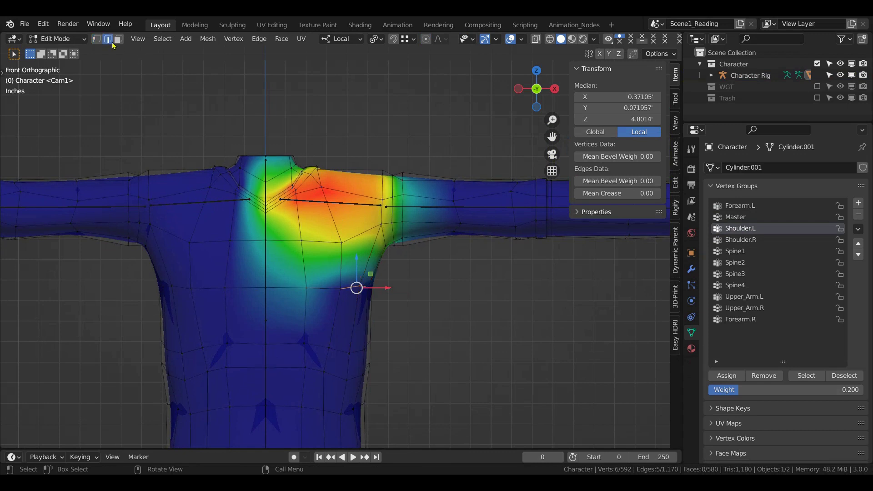
left_click(535, 38)
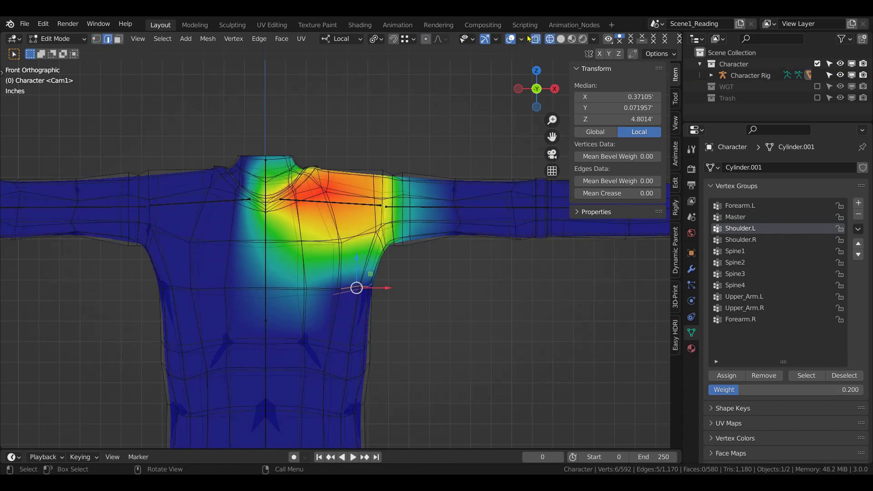
Assign the box-selected left shoulder-top edges a Shoulder.L weight of 0.3, then exit Edit Mode.
left_click_drag(290, 141, 391, 188)
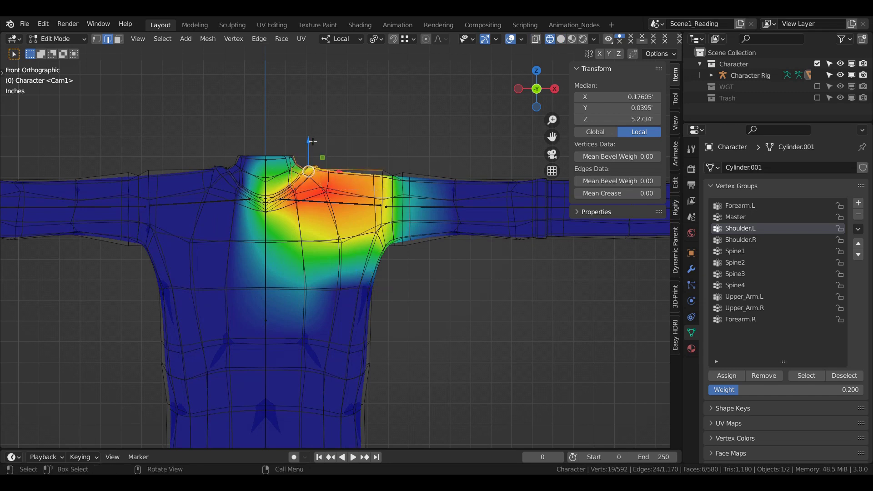
left_click_drag(297, 138, 396, 179, "shift")
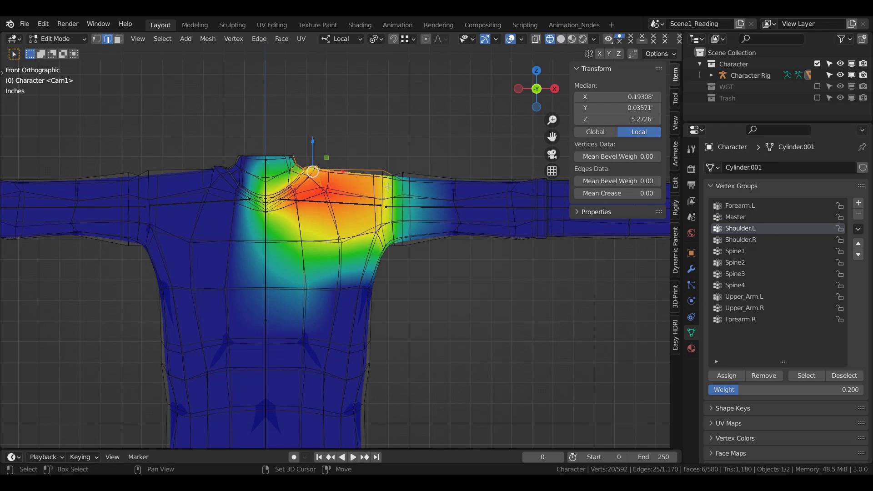
left_click(744, 390)
type("0.3")
key("Return")
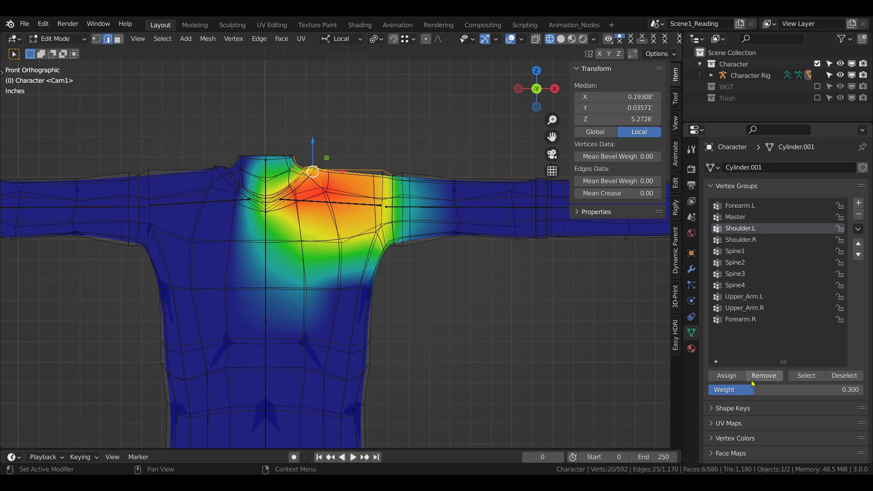
left_click(727, 377)
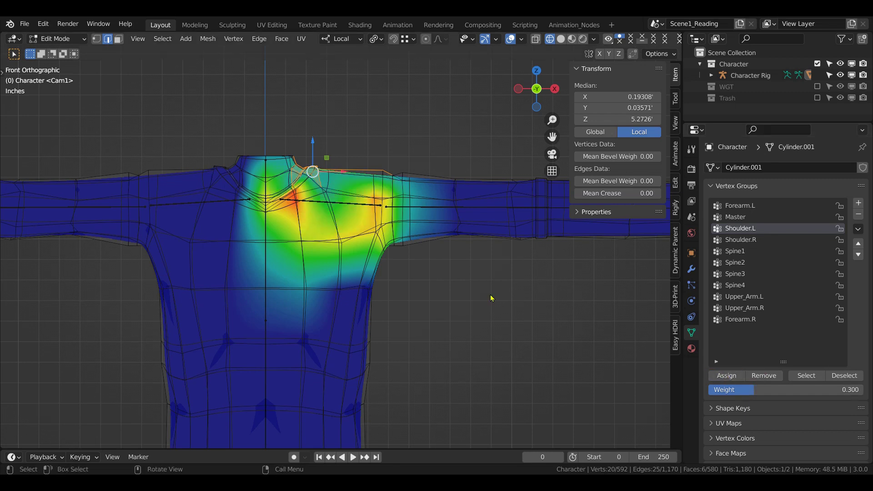
key("Tab")
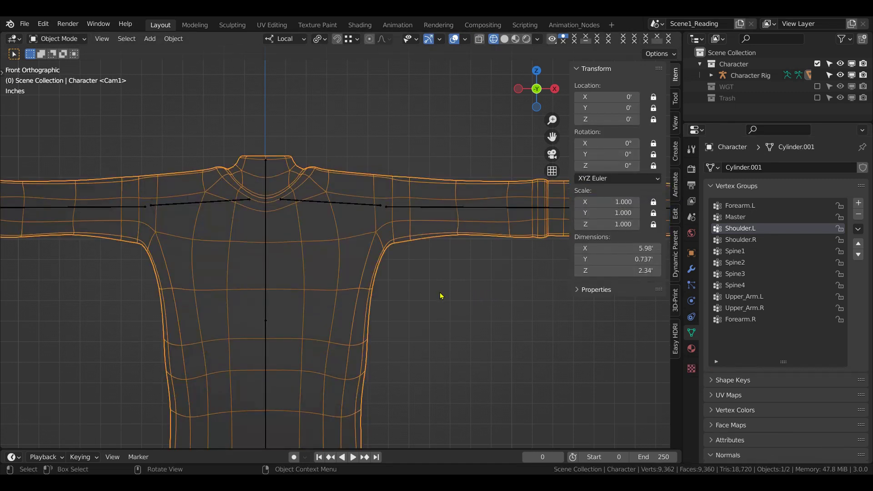
Pose the rig with solid shading, test-raise Upper_Arm.L on X, and cancel to rest.
left_click(418, 209)
key("ctrl+Tab")
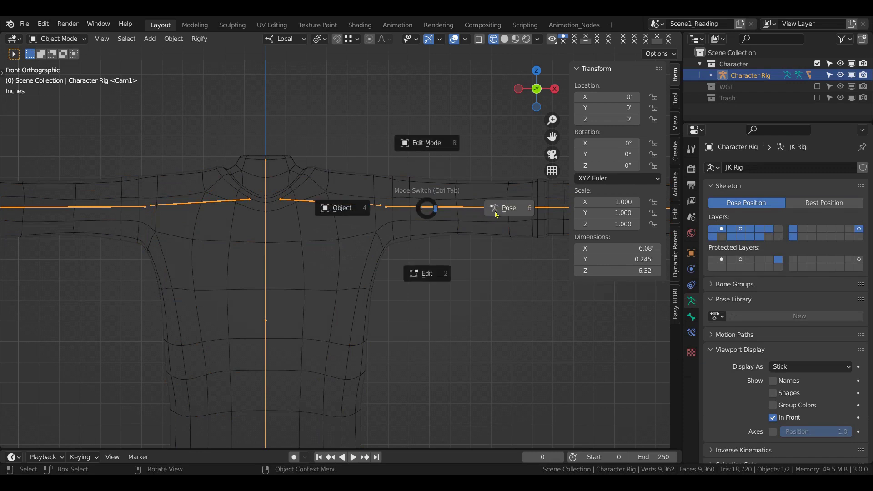
left_click(451, 210)
left_click(504, 39)
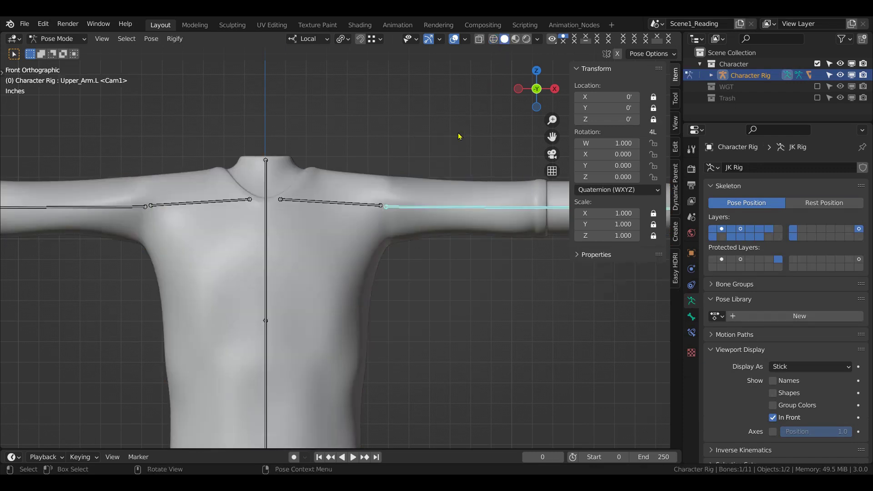
key("r")
key("x")
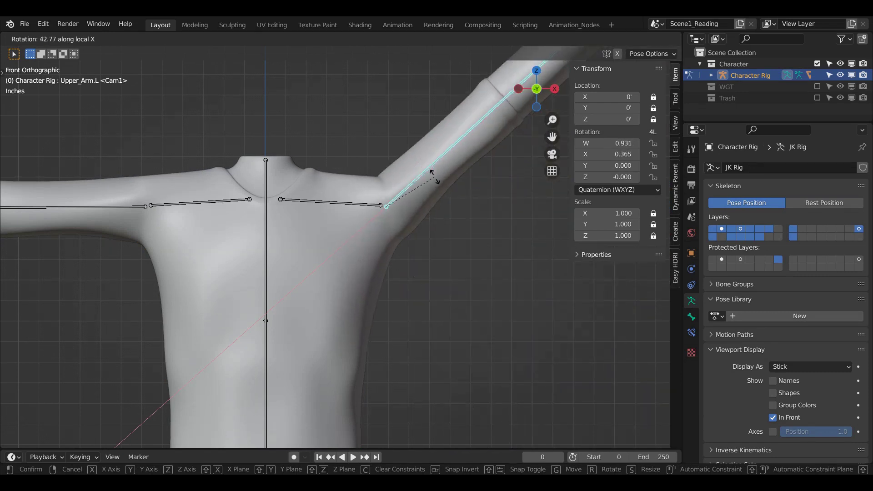
key("Escape")
key("ctrl+Tab")
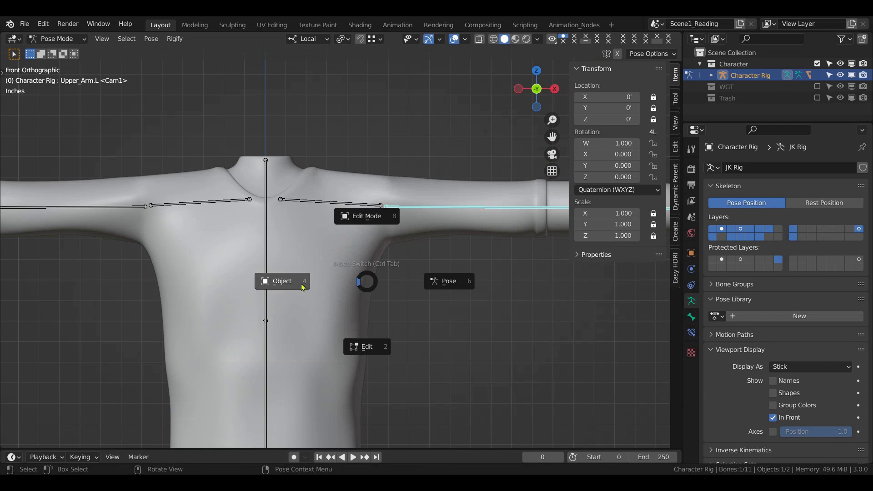
Return to Object Mode and open the shirt in Edit Mode with vertex select.
left_click(300, 284)
left_click(303, 284)
key("Tab")
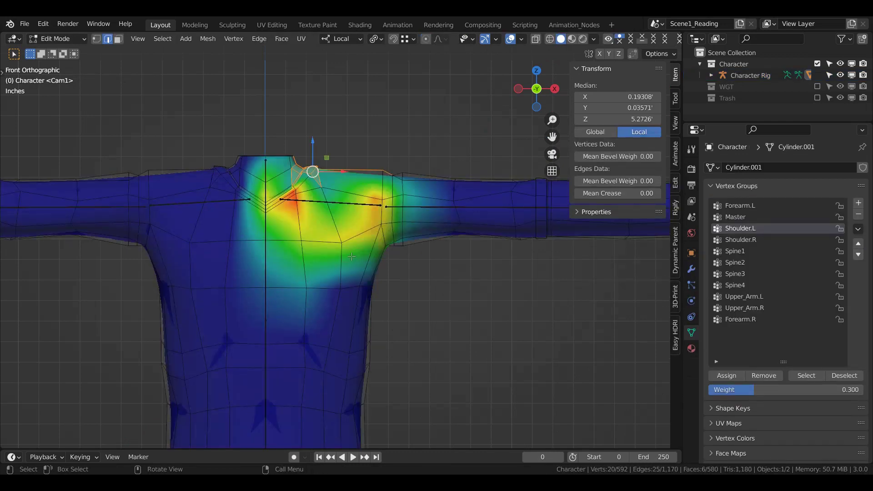
left_click(98, 39)
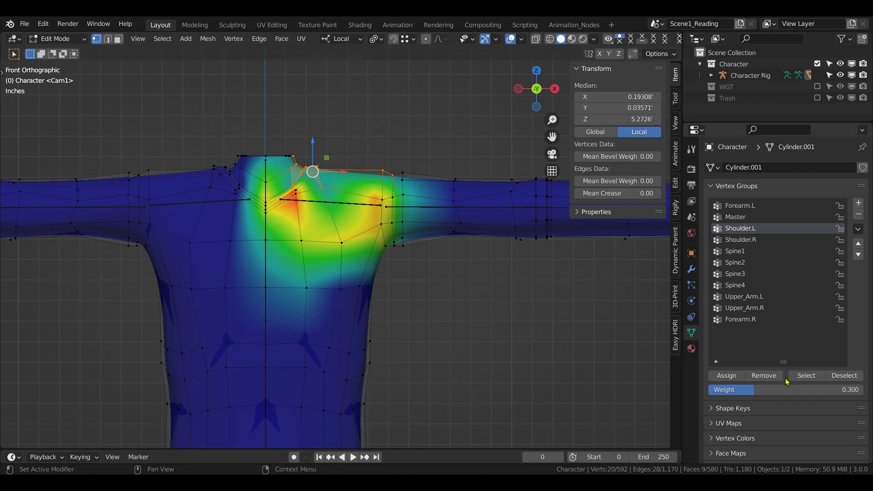
Remove three chest vertices from Shoulder.L, then select the Shoulder.R group.
left_click(801, 376)
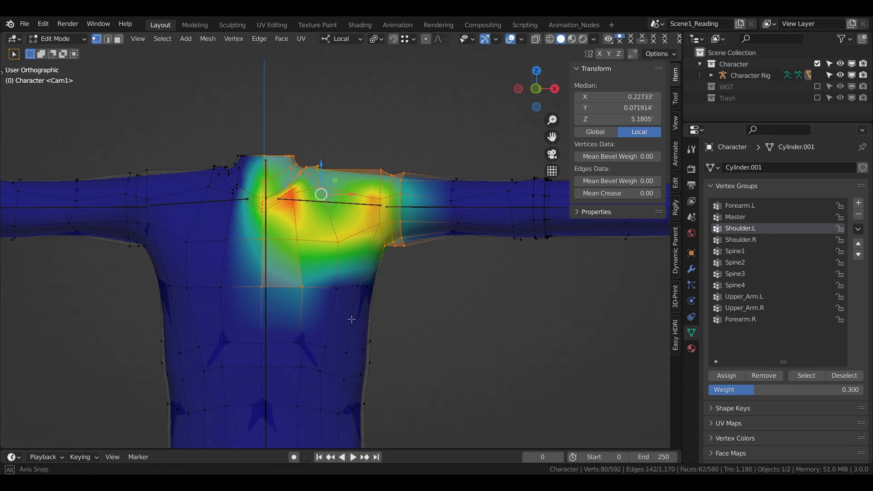
middle_click_drag(350, 368, 366, 341)
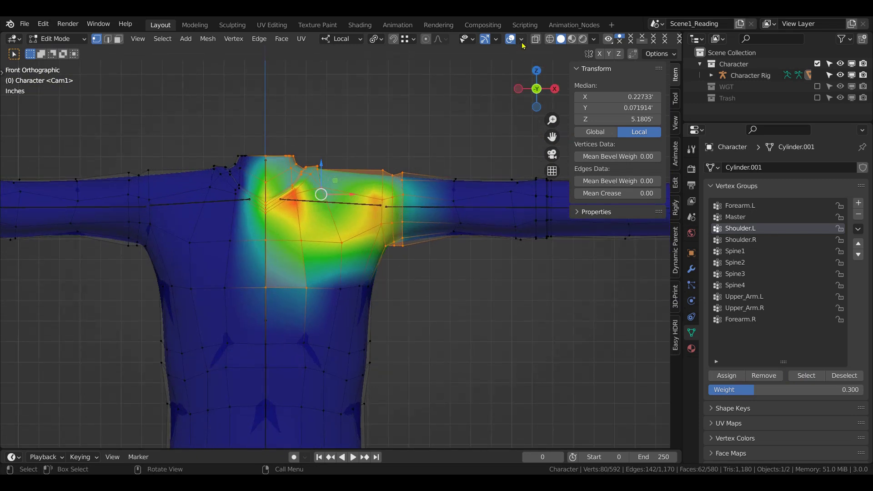
left_click(535, 38)
left_click_drag(238, 100, 455, 271, "ctrl")
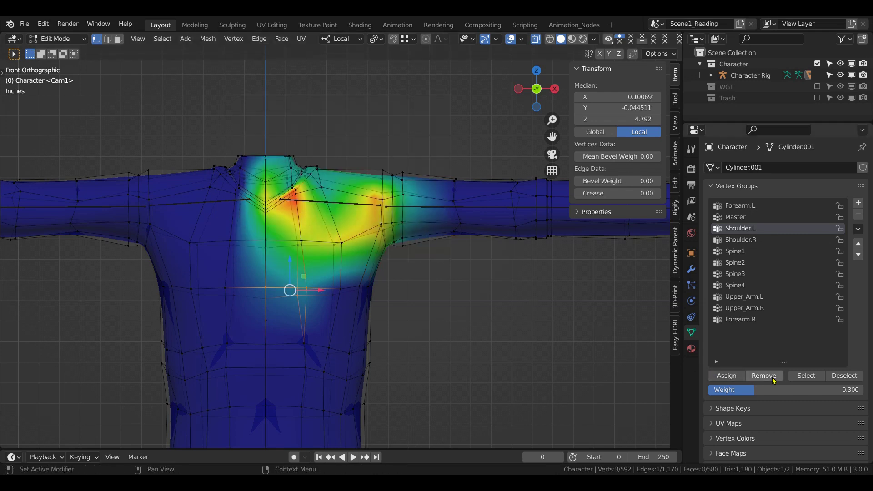
left_click(763, 375)
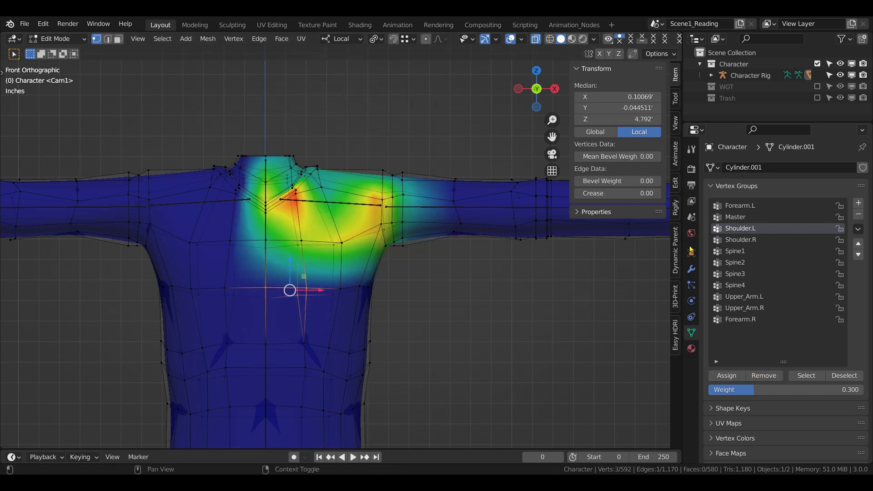
double_click(738, 240)
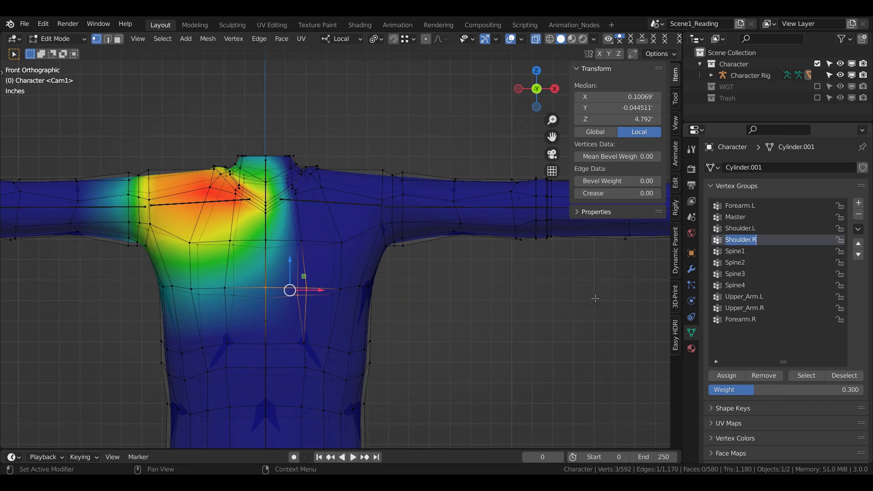
key("Return")
Delete Shoulder.R, duplicate Shoulder.L, and mirror the copy by topology across the shirt.
left_click(857, 214)
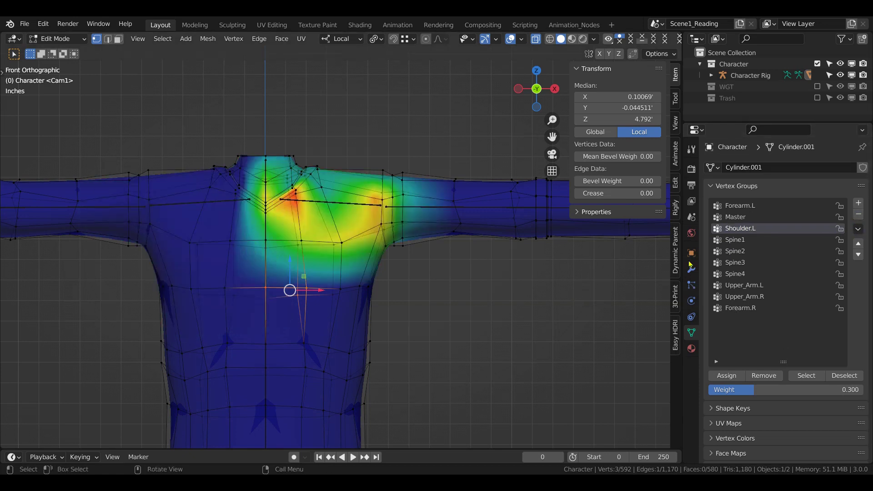
left_click(805, 375)
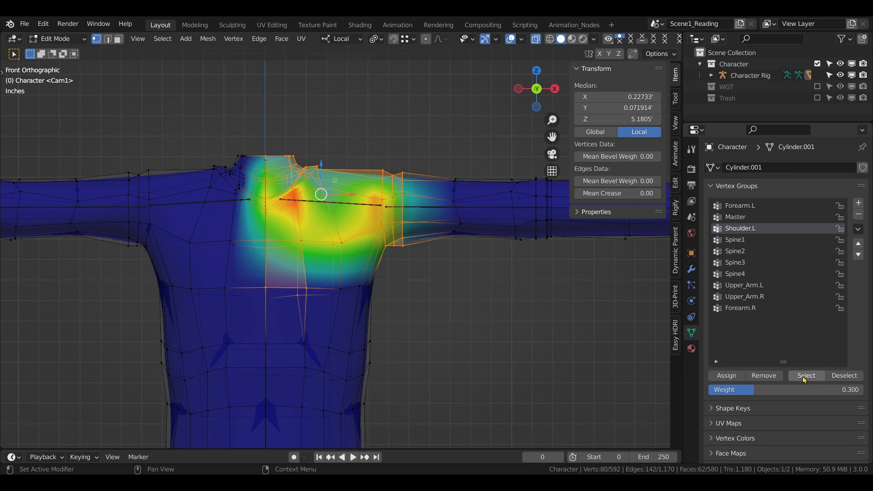
left_click(857, 229)
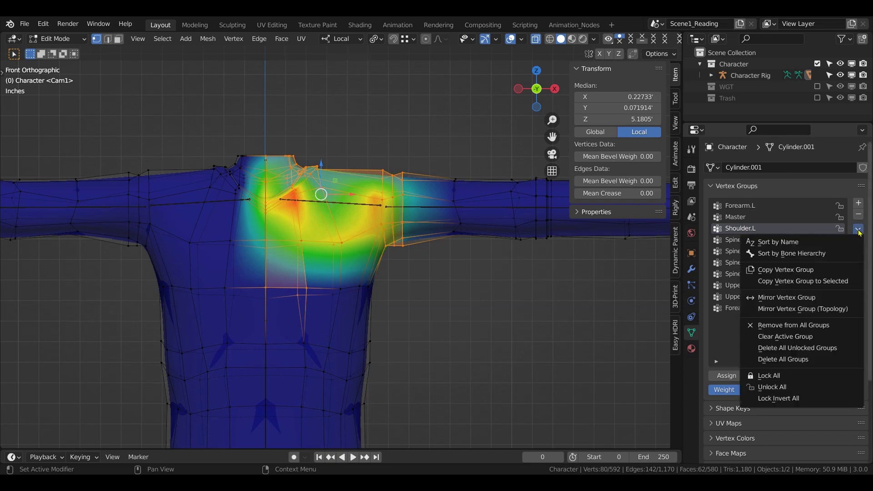
left_click(802, 270)
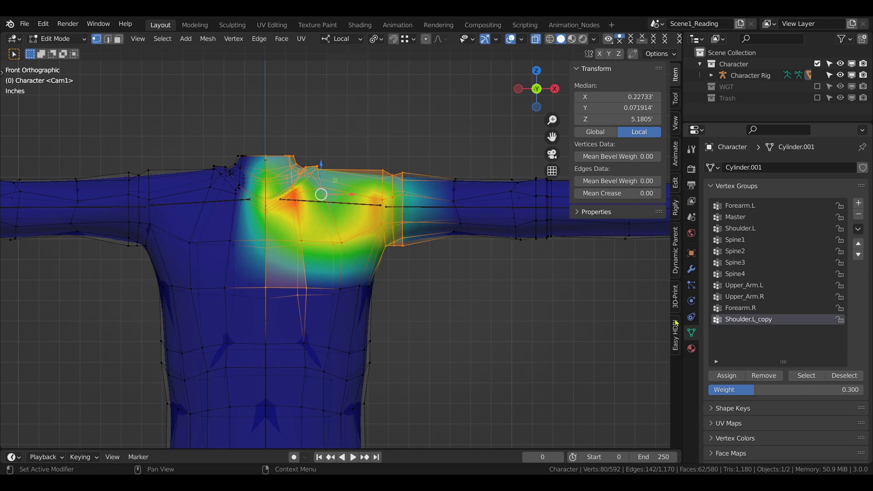
key("ctrl+i")
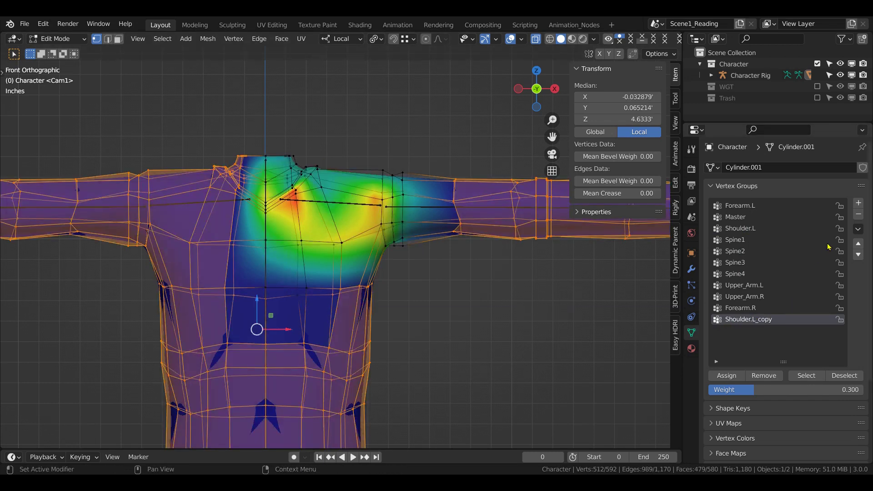
left_click(857, 229)
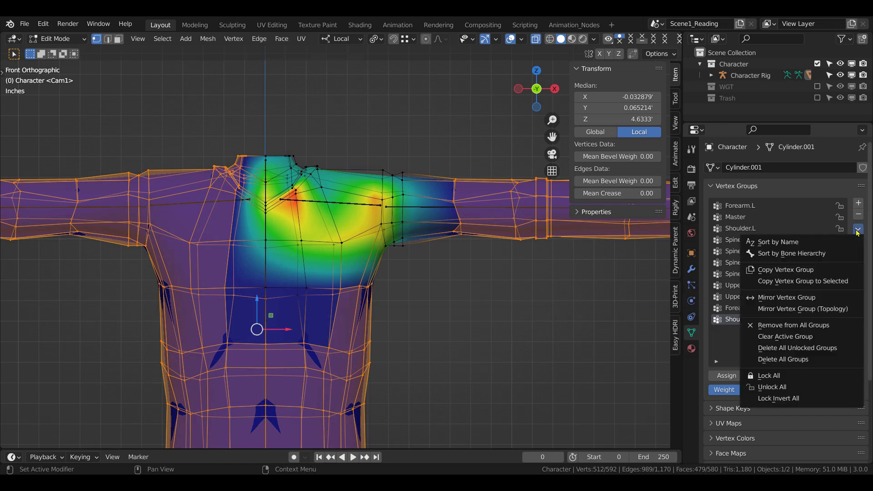
left_click(814, 308)
key("alt+a")
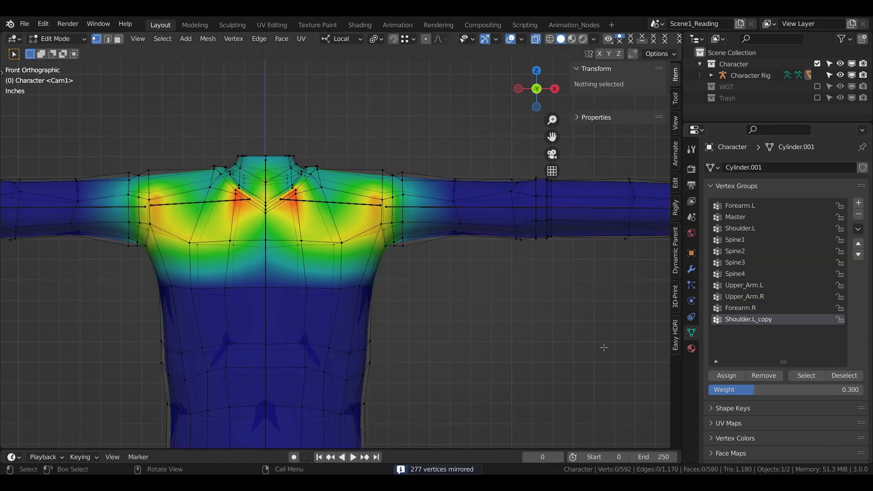
Remove the left-shoulder vertices from Shoulder.L_copy so only right-shoulder weights remain.
left_click(804, 377)
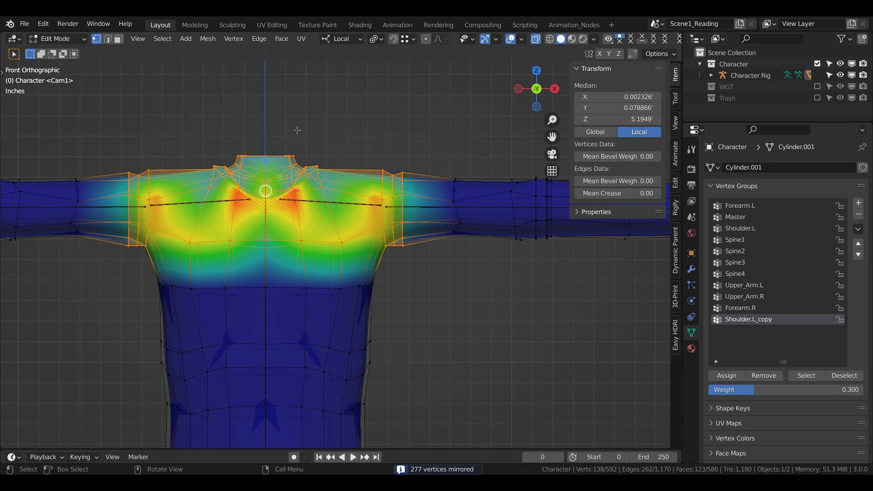
key("ctrl")
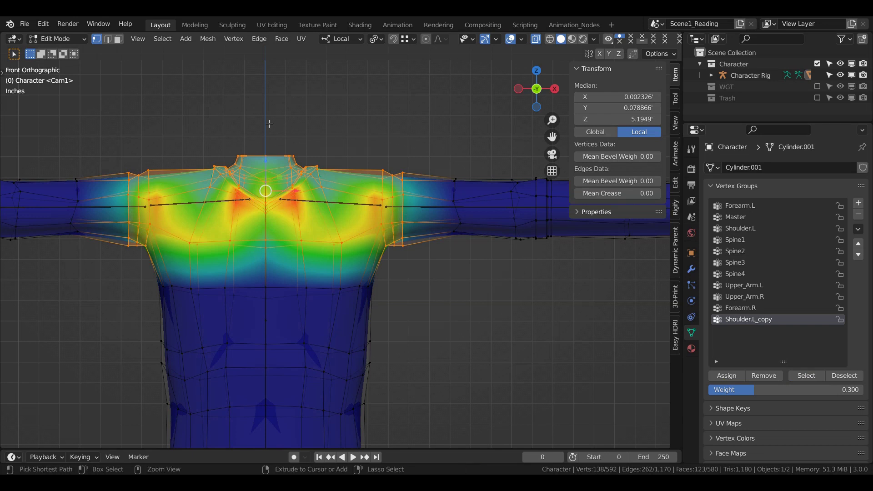
left_click_drag(118, 119, 267, 313, "ctrl")
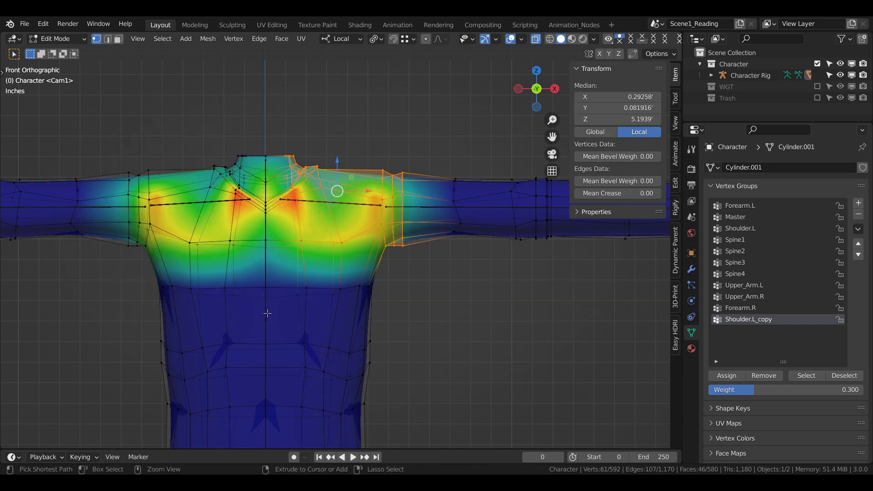
left_click(763, 376)
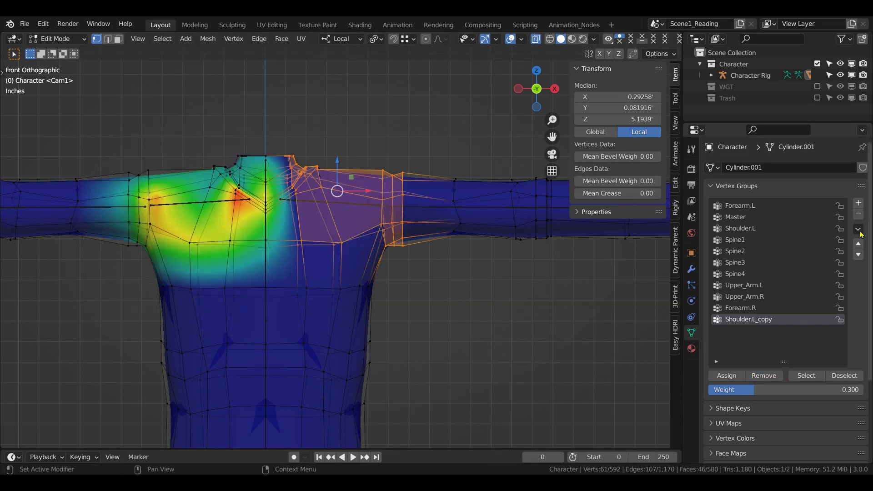
Rename the copy to Shoulder.R, sort the groups by name, and compare both shoulder heatmaps.
double_click(741, 320)
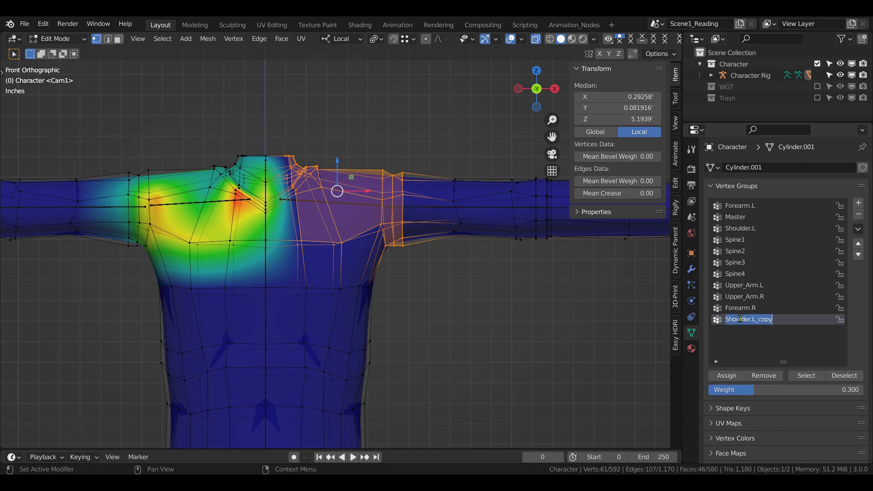
type("Shoulder.R")
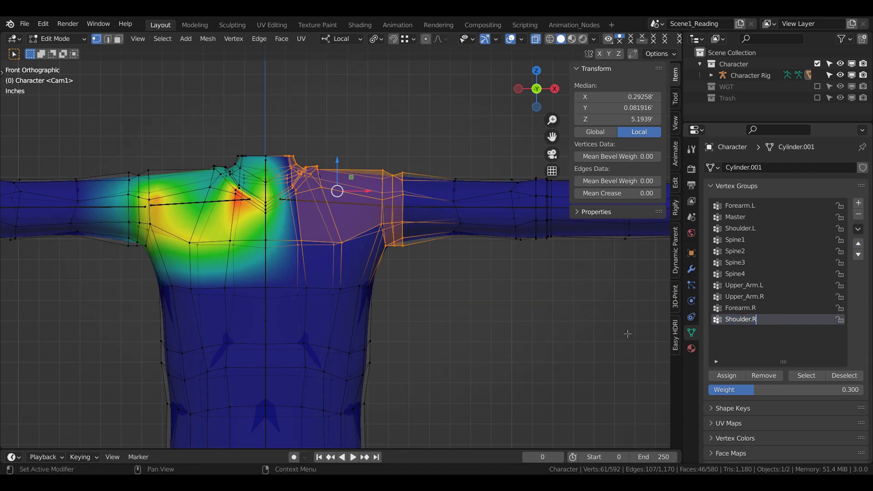
left_click(858, 244)
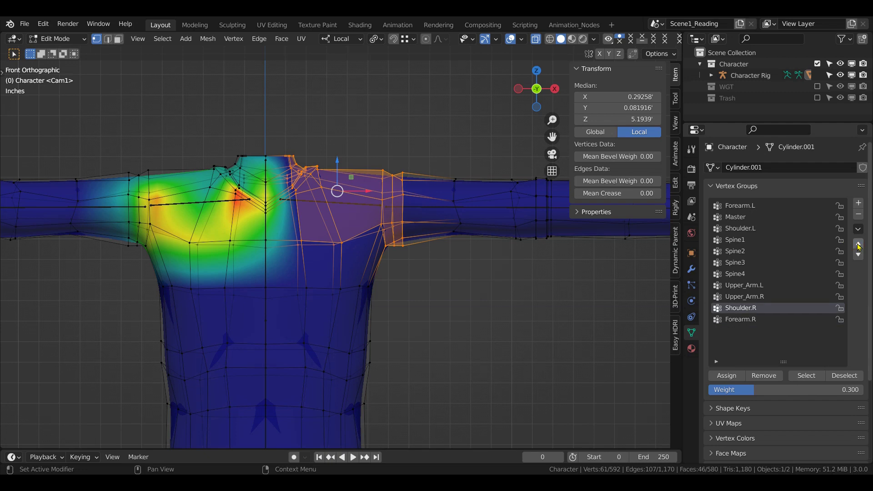
left_click(857, 229)
left_click(748, 241)
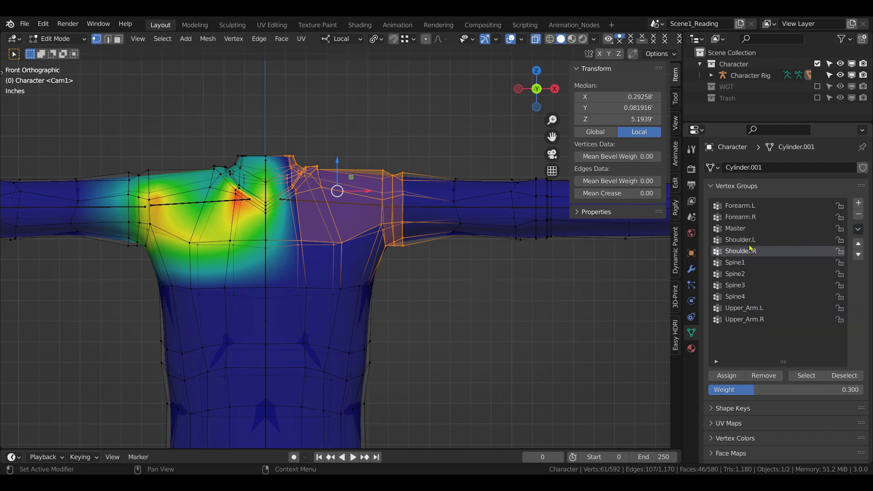
left_click(749, 241)
left_click(741, 251)
key("ctrl+Tab")
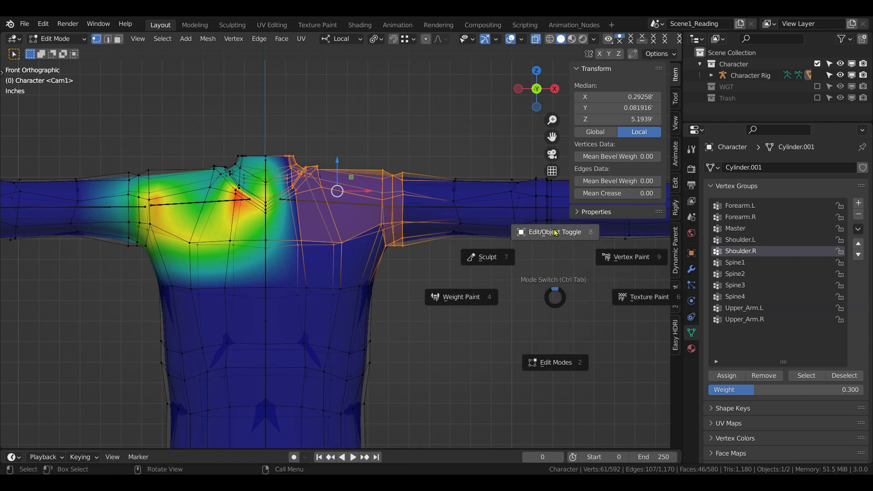
Return the shirt to Object Mode with X-ray off, then select the Character Rig armature.
left_click(552, 233)
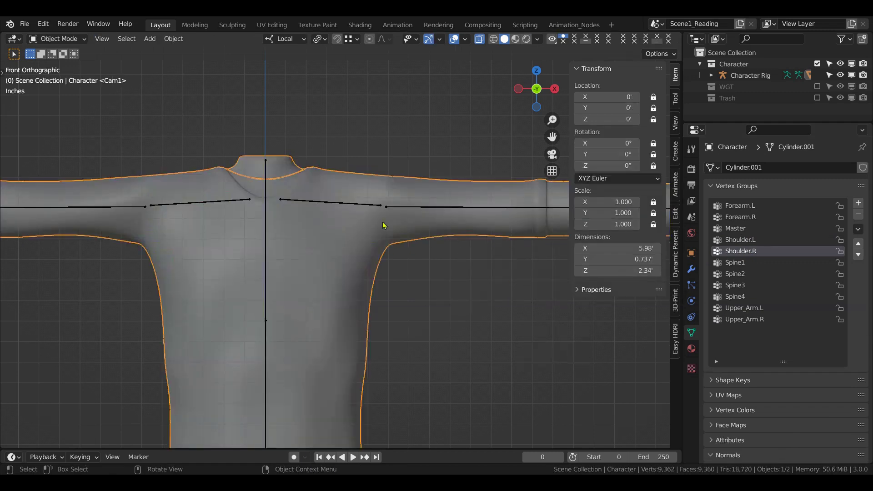
left_click(479, 39)
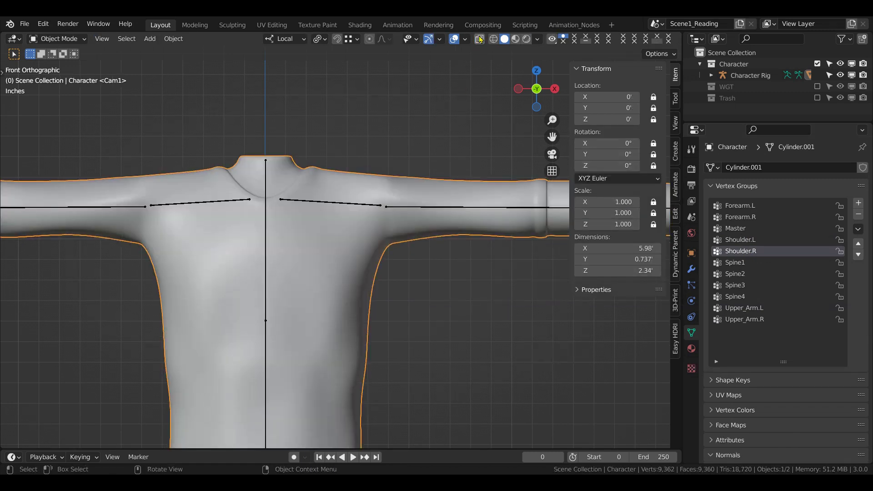
left_click(445, 207)
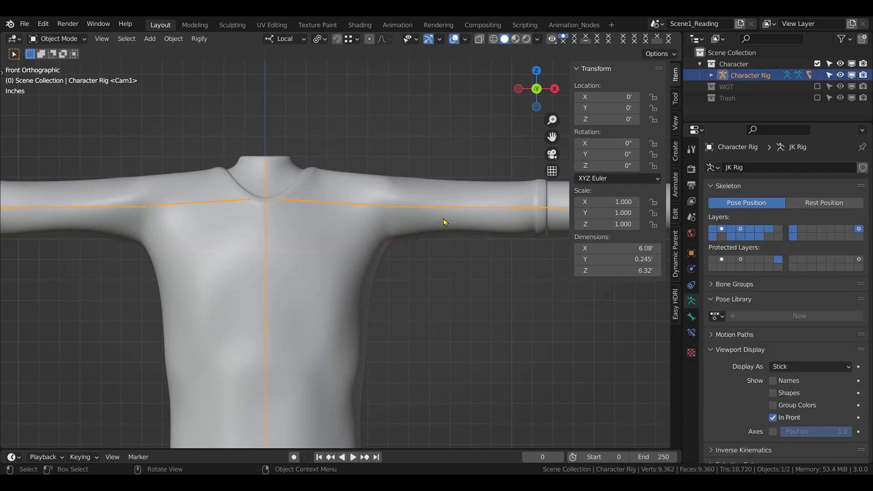
middle_click_drag(444, 222, 357, 175, "shift")
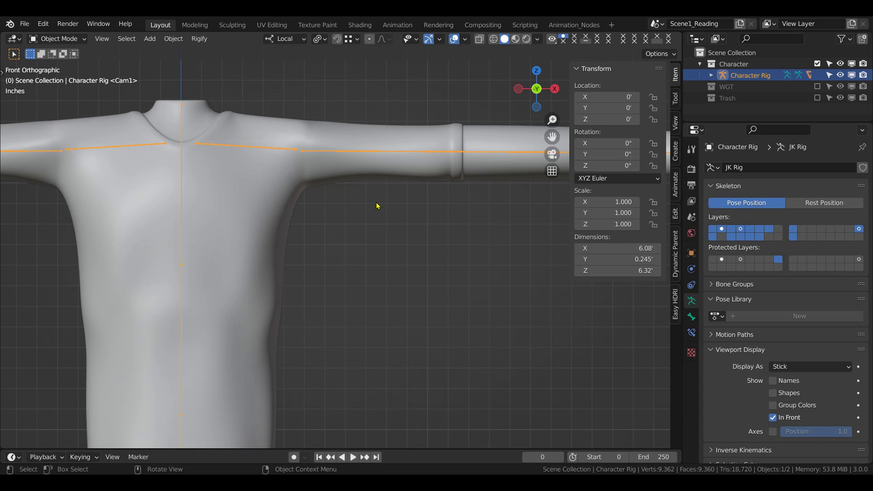
Put the rig in Pose Mode and test-rotate Upper_Arm.L, cancelling back to its rest pose.
key("ctrl+Tab")
left_click(507, 215)
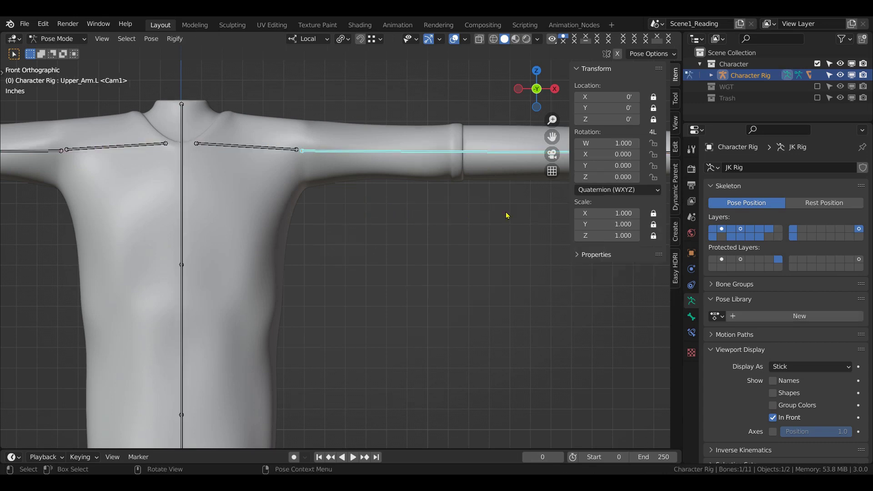
key("r")
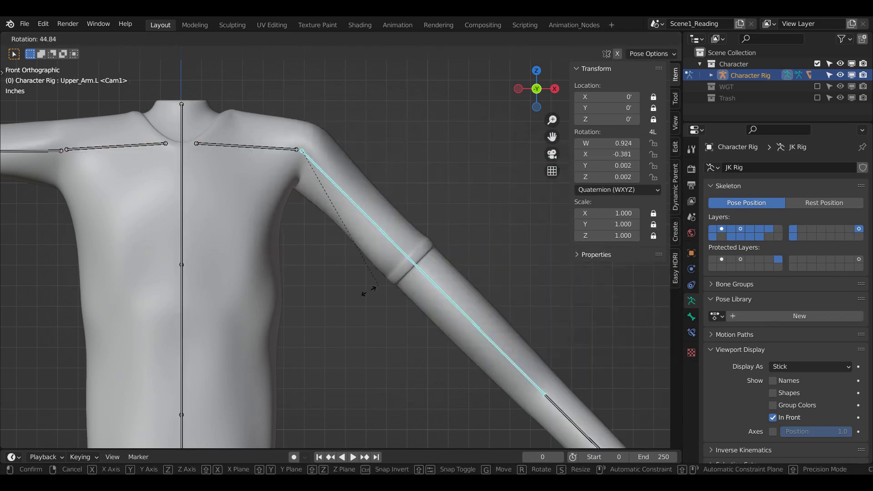
key("Escape")
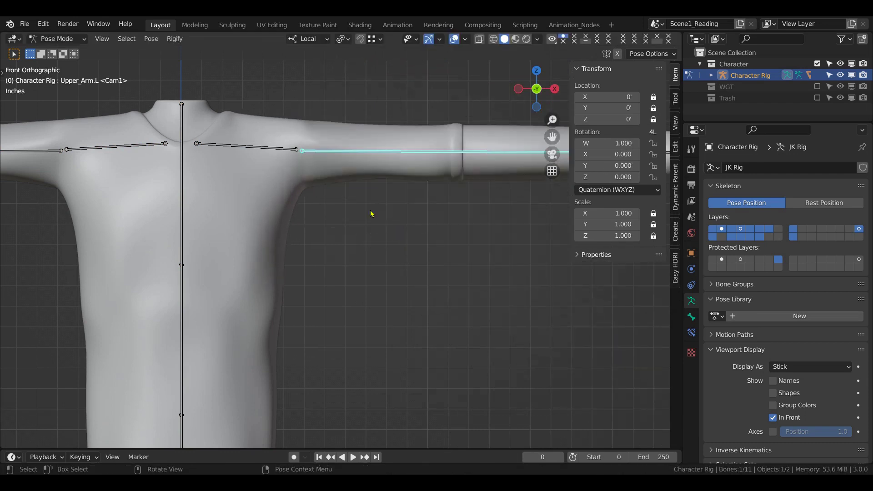
scroll(370, 227, "down", 3)
scroll(390, 241, "up", 2, "ctrl")
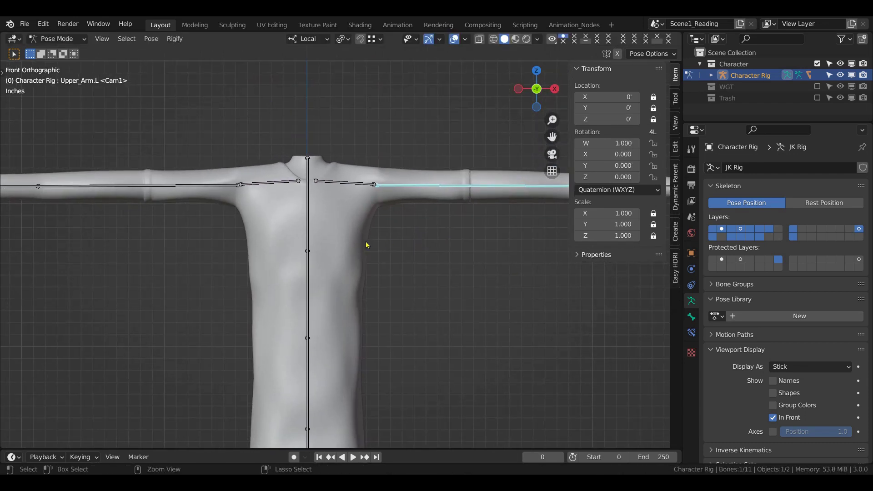
Return the rig to Object Mode and select the shirt mesh Cylinder.001.
key("ctrl+Tab")
left_click(312, 246)
left_click(337, 240)
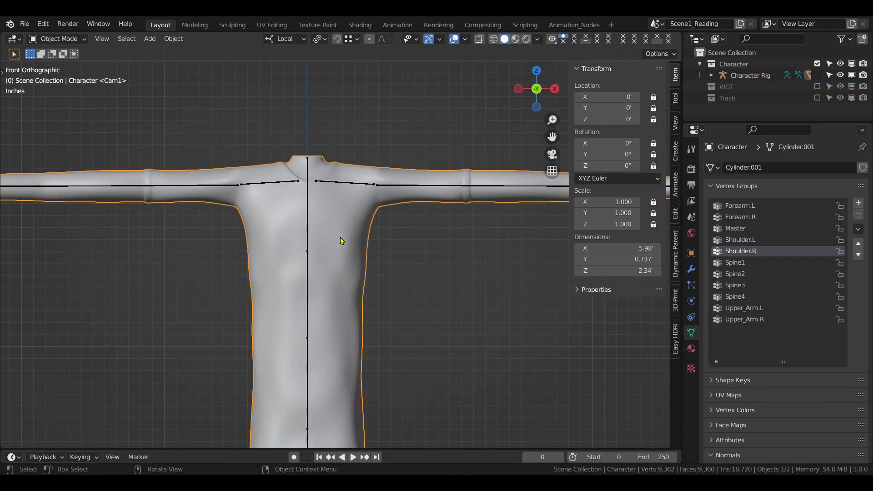